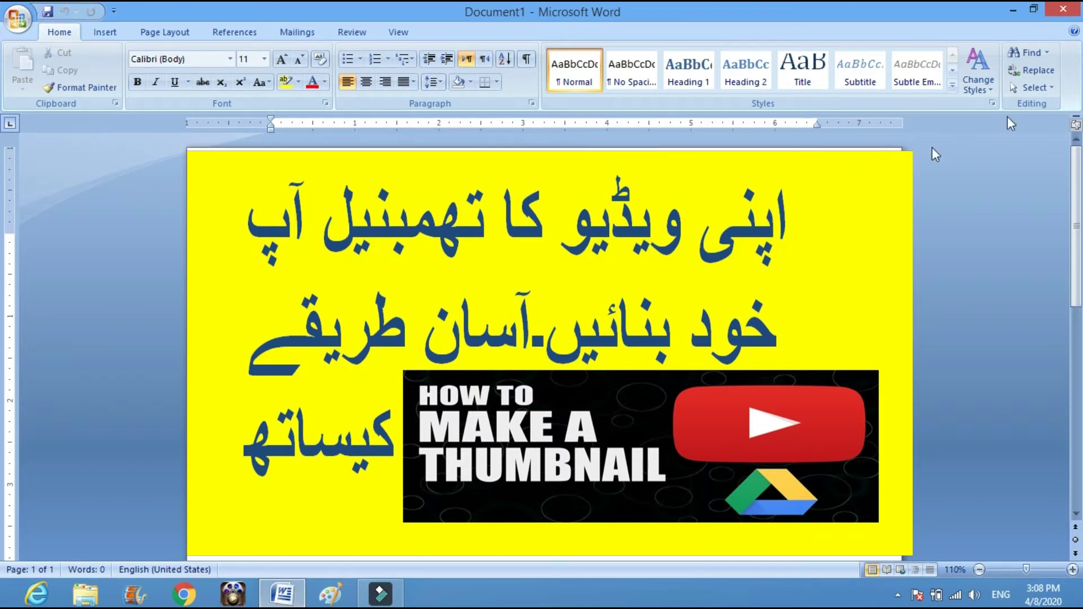
Bring the blank Word document back into view and set its page orientation to Landscape
click(1080, 8)
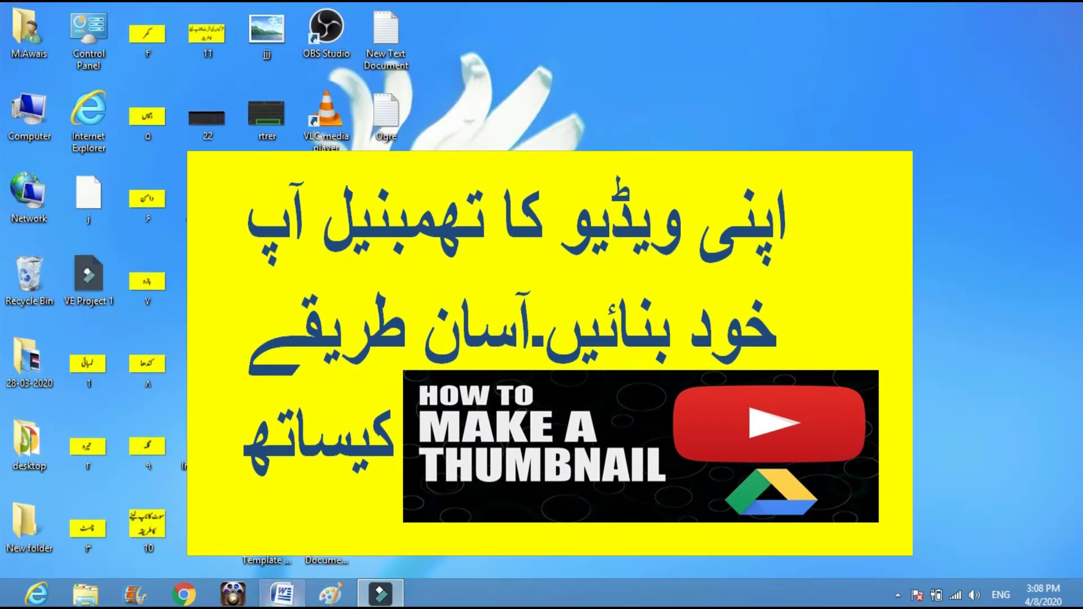
click(282, 593)
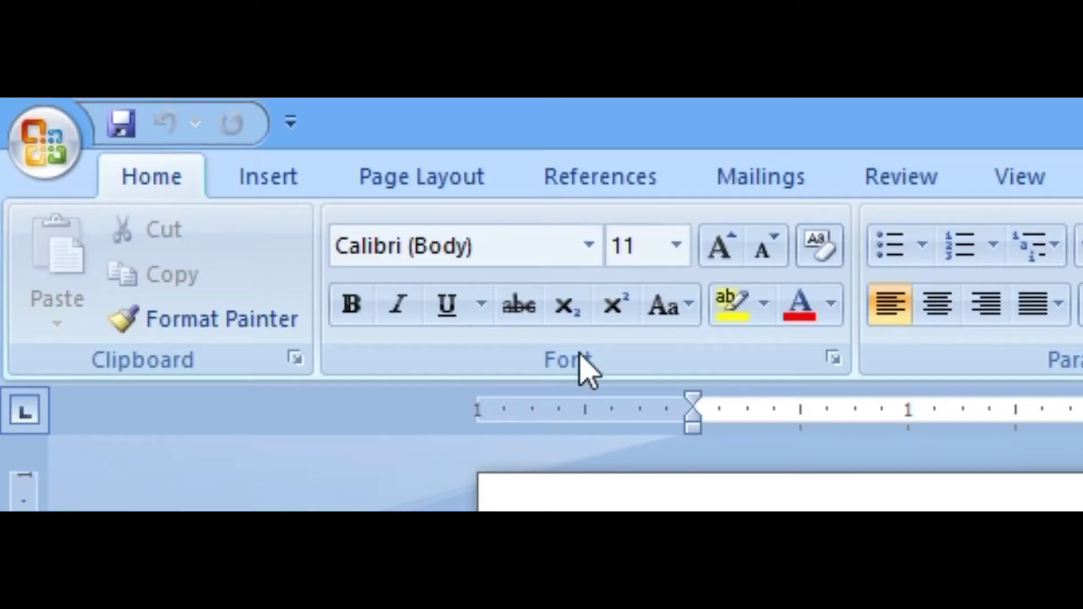
click(286, 186)
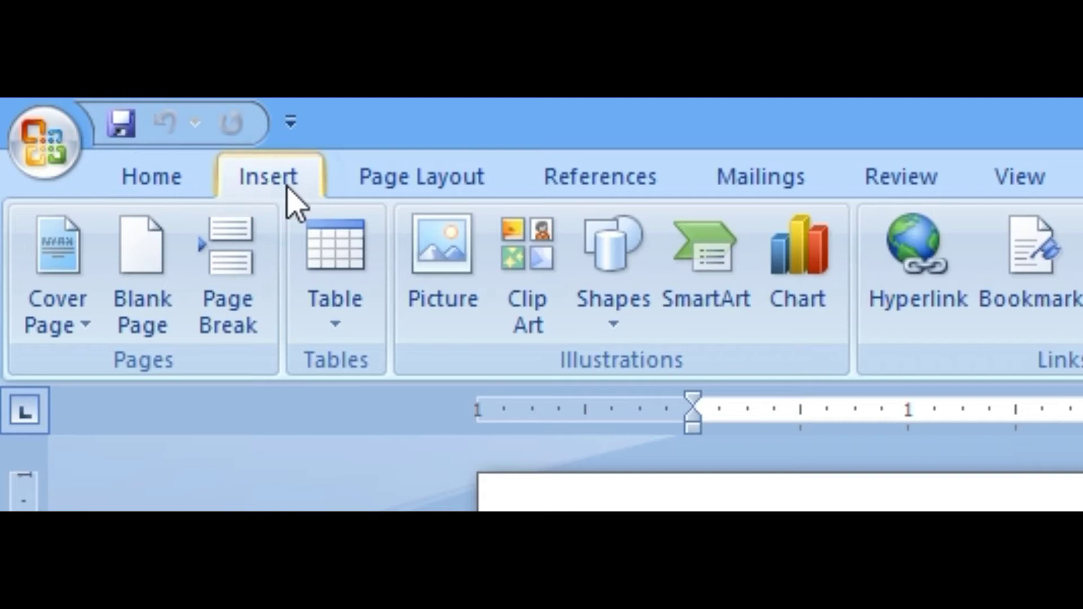
click(421, 186)
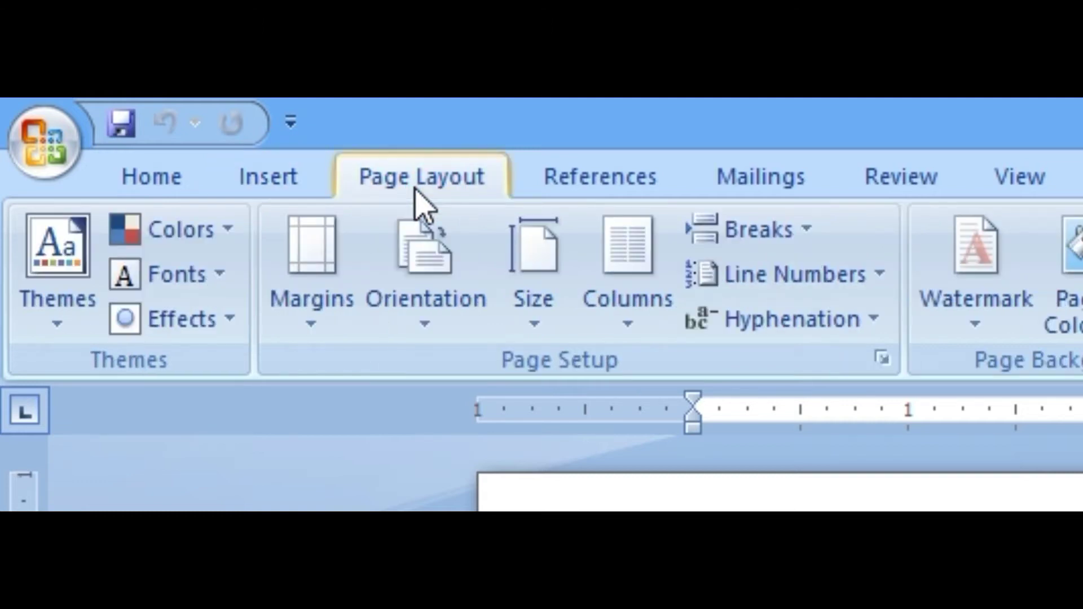
click(428, 257)
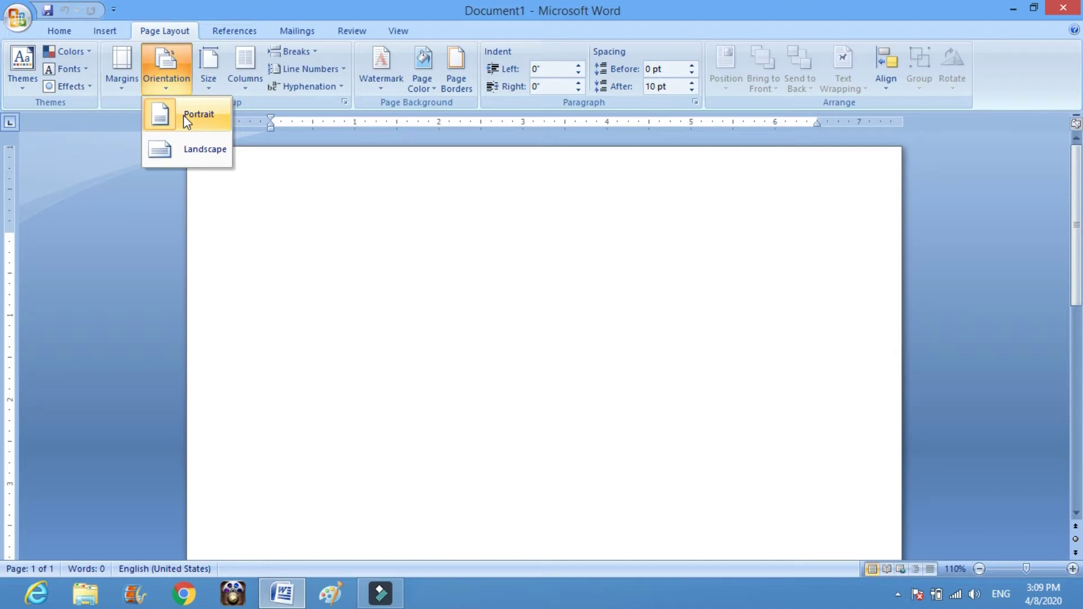
click(190, 150)
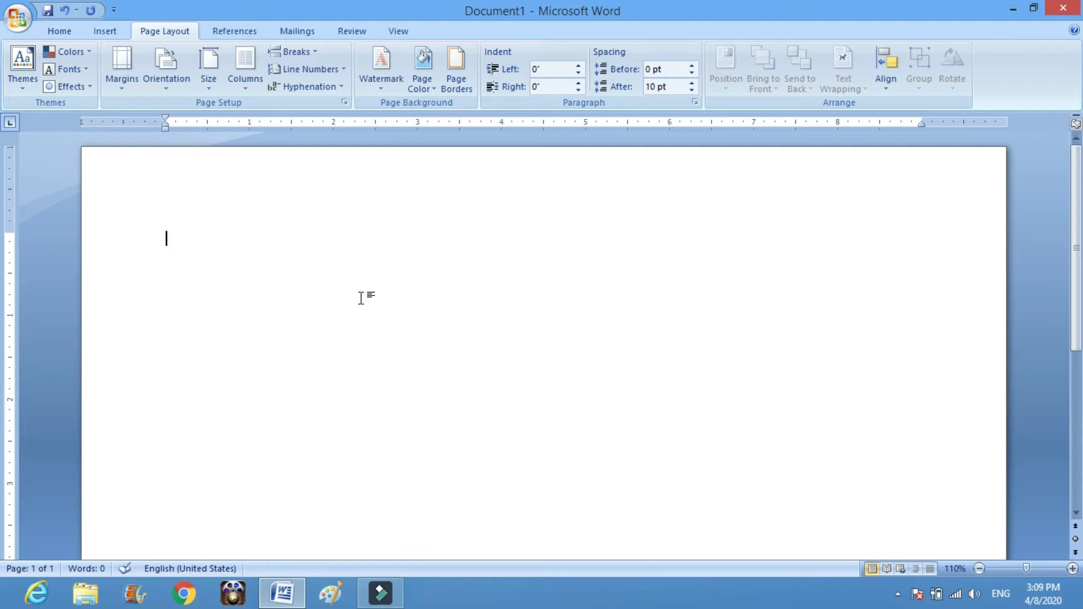
Switch the keyboard input language from English to Urdu (Pakistan)
key(super+space)
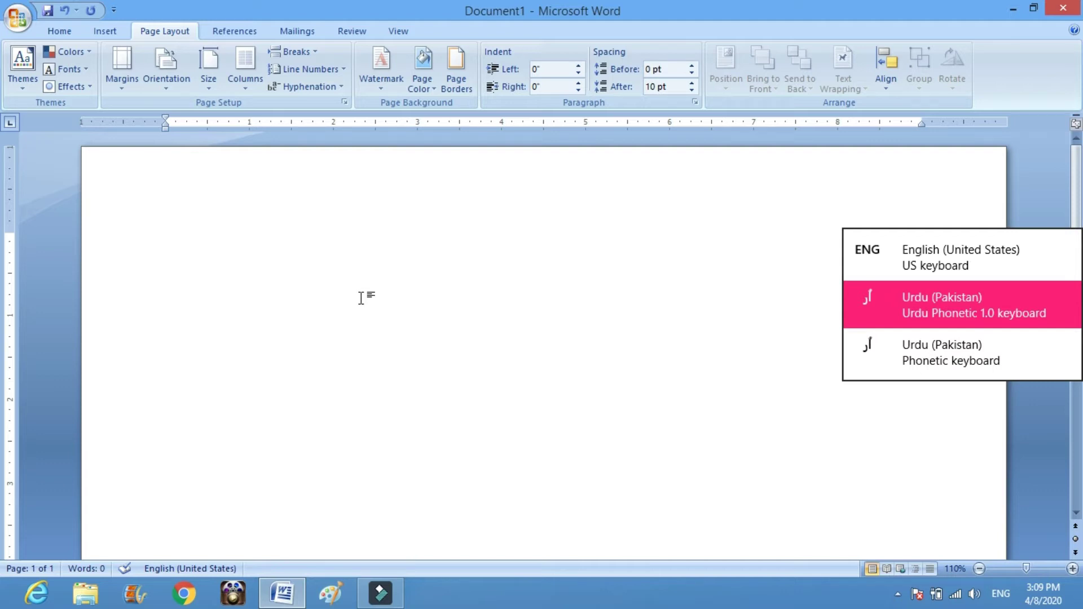
key(super+space)
key(super+space)
key(super+space)
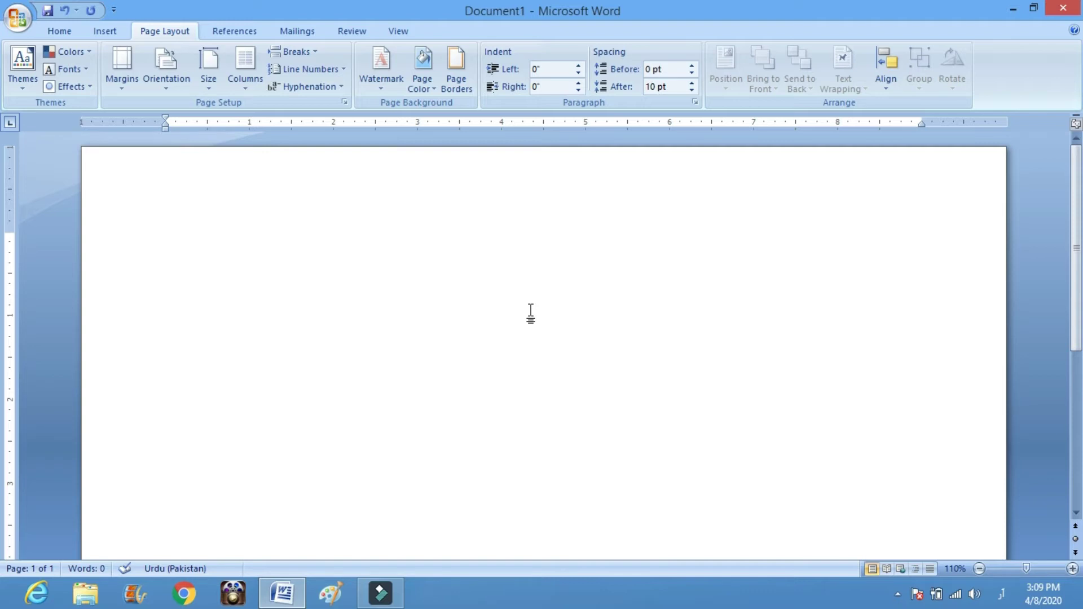
key(super+space)
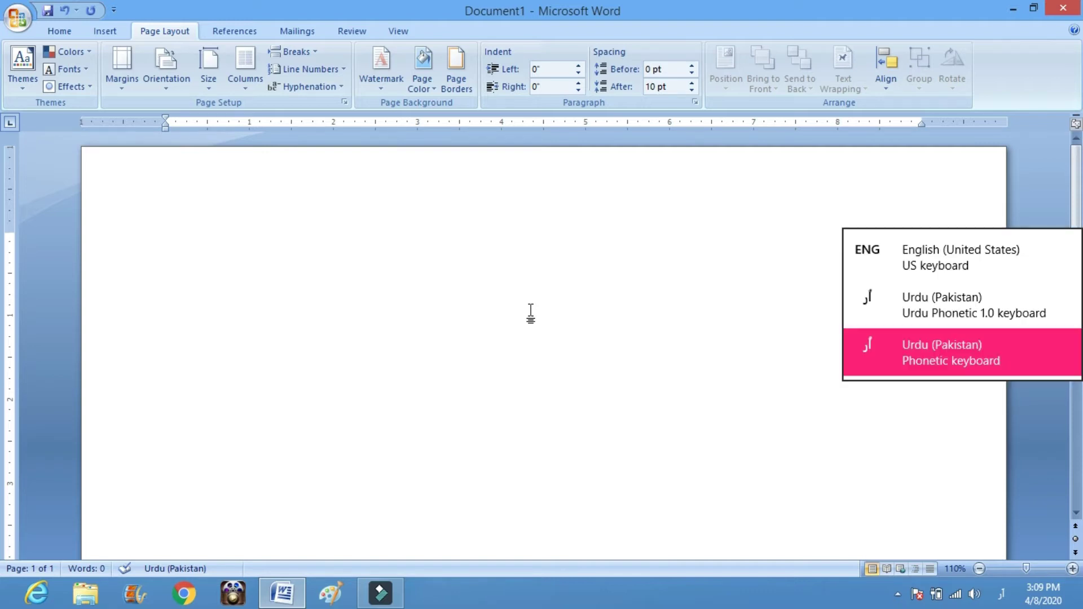
key(super+space)
key(super+space)
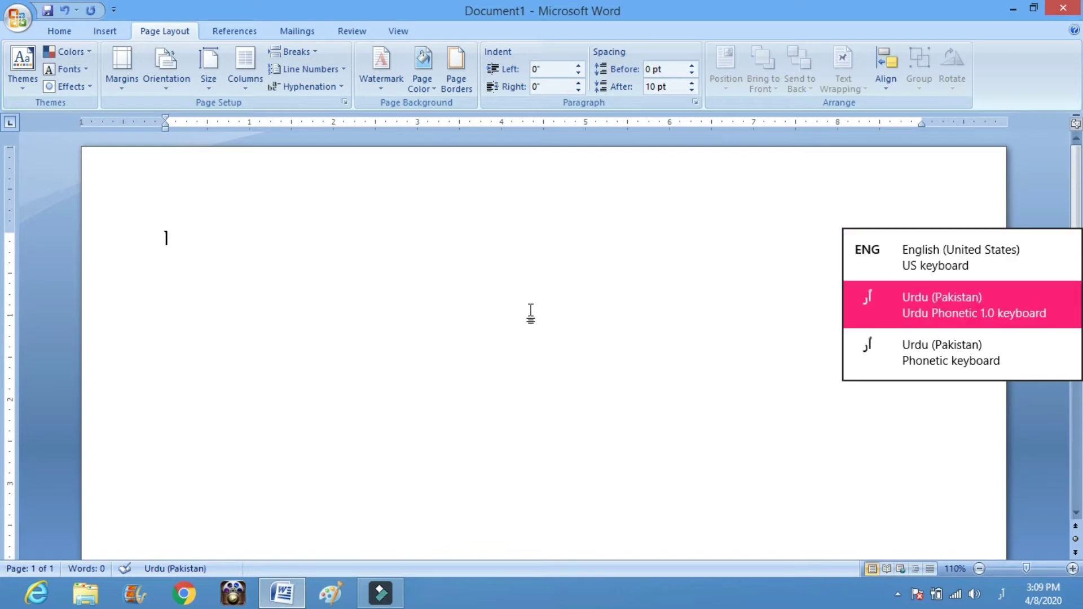
key(super+space)
key(super+space)
key(super+space)
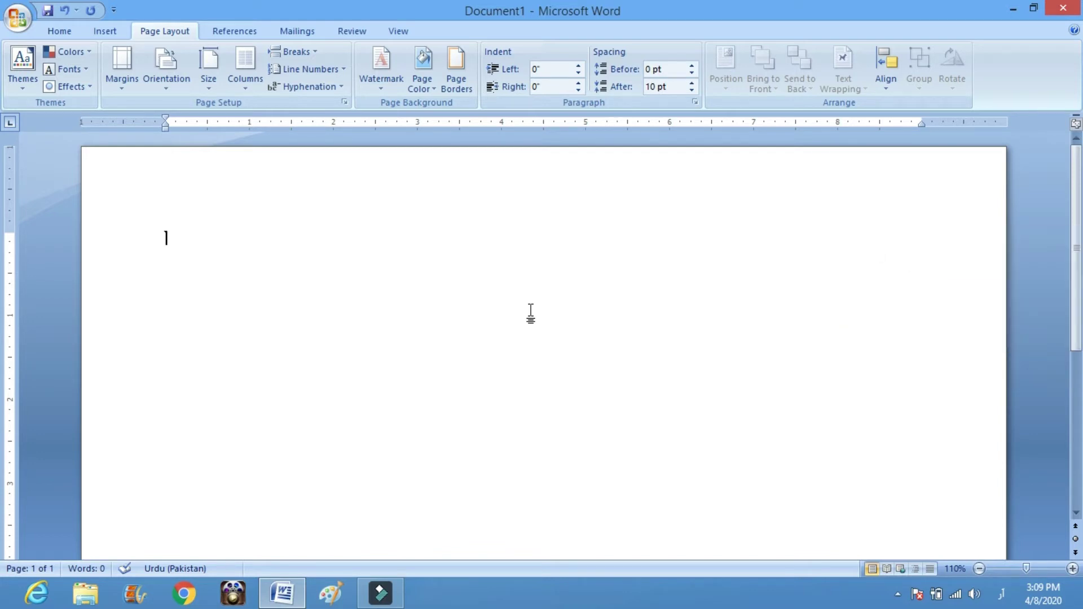
Write the Urdu text "اپنے چینل کا تھمبنیل" at the start of the page
double_click(167, 237)
text(این)
text(ے)
text( ج)
text(ینل)
text( کا)
text( تھ)
text(مبنی)
text(ل)
Set the font size of the whole Urdu line to 72
drag(162, 239, 252, 231)
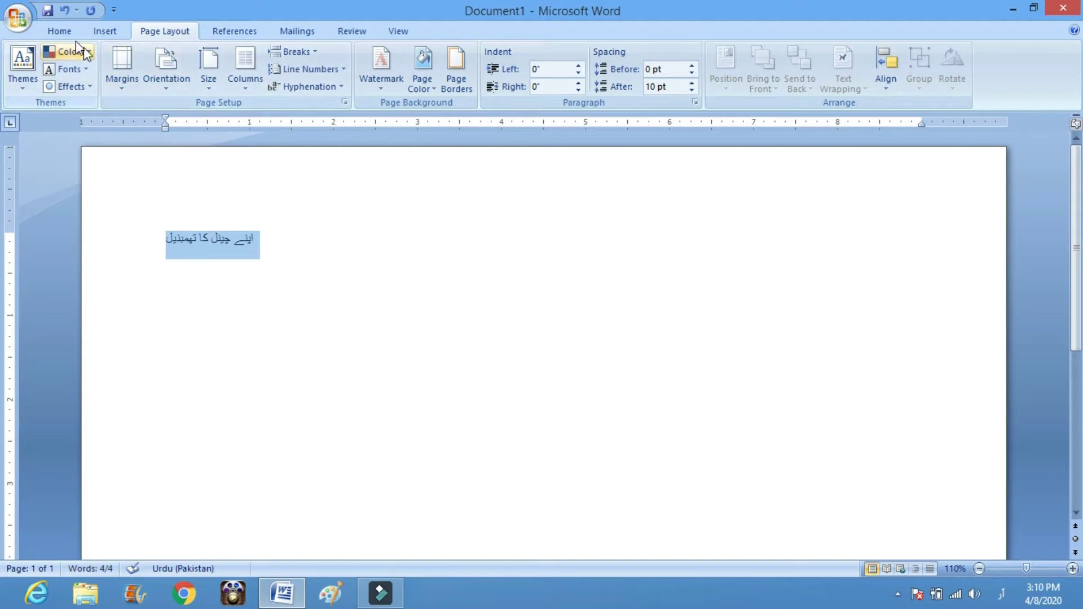
click(60, 31)
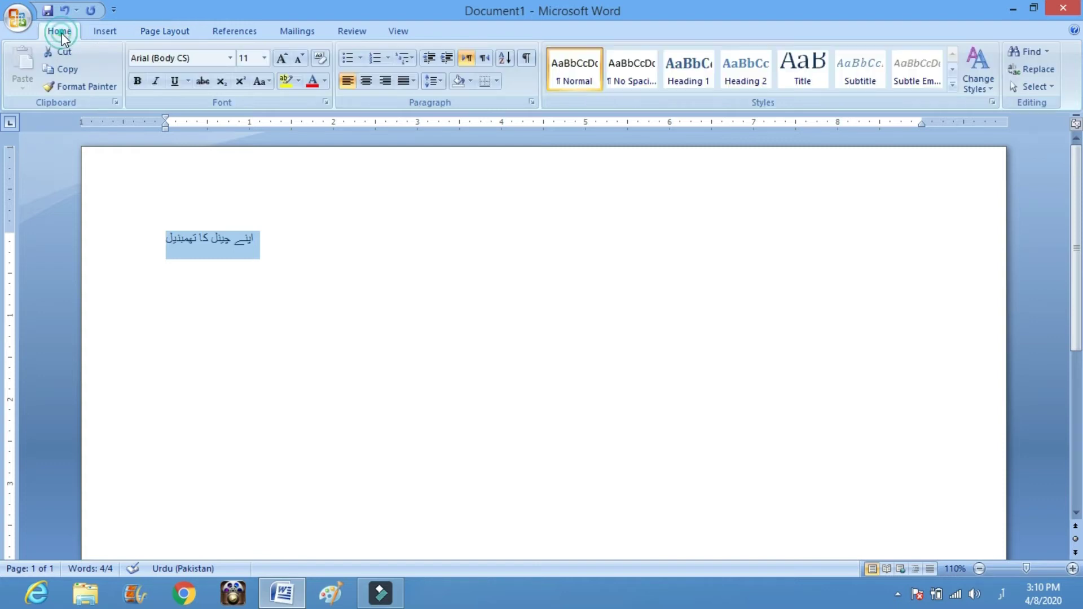
click(263, 58)
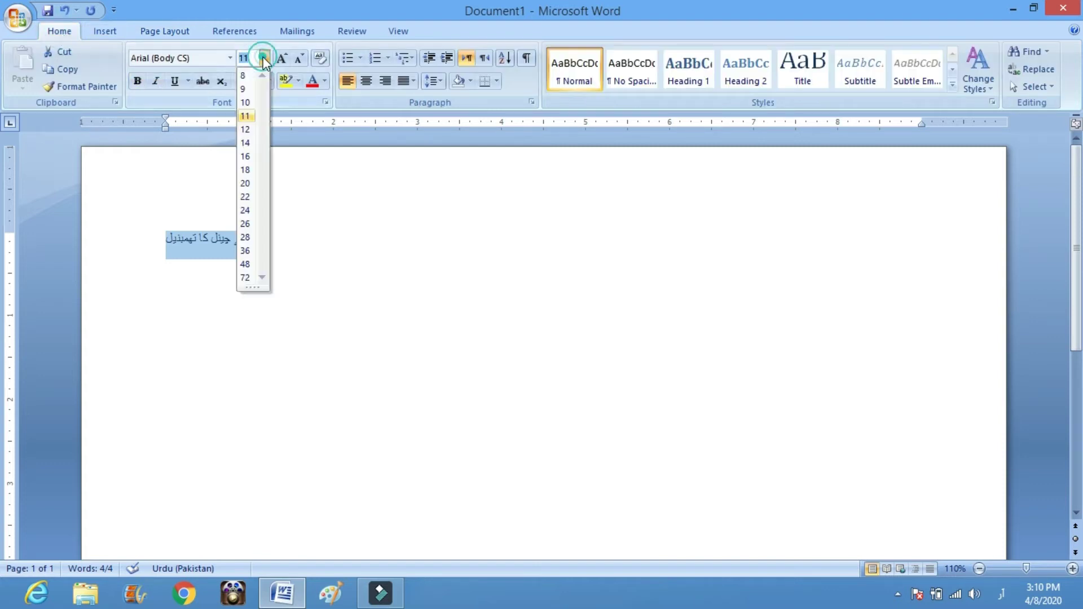
click(245, 277)
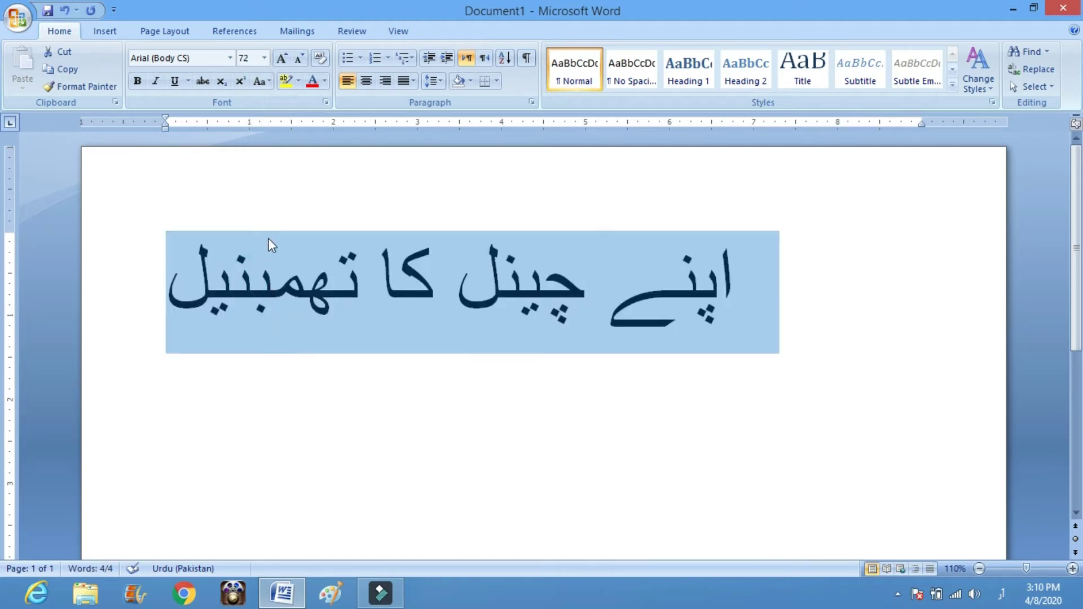
Switch the keyboard input to English and set the selected Urdu line's font size to 100
click(254, 59)
key(BackSpace)
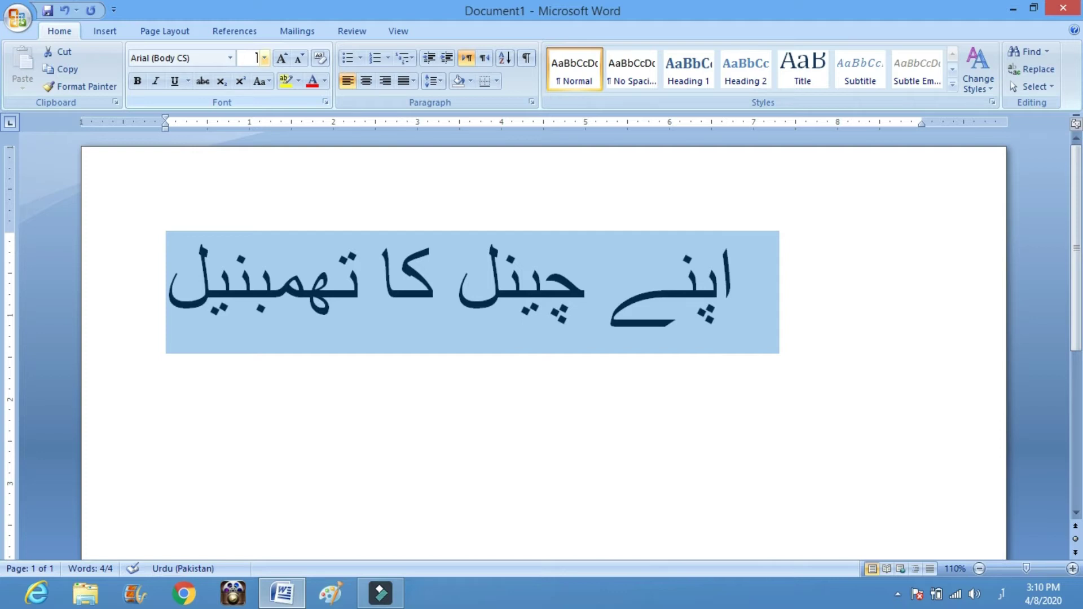
key(super+space)
key(super+space)
text(100)
key(Return)
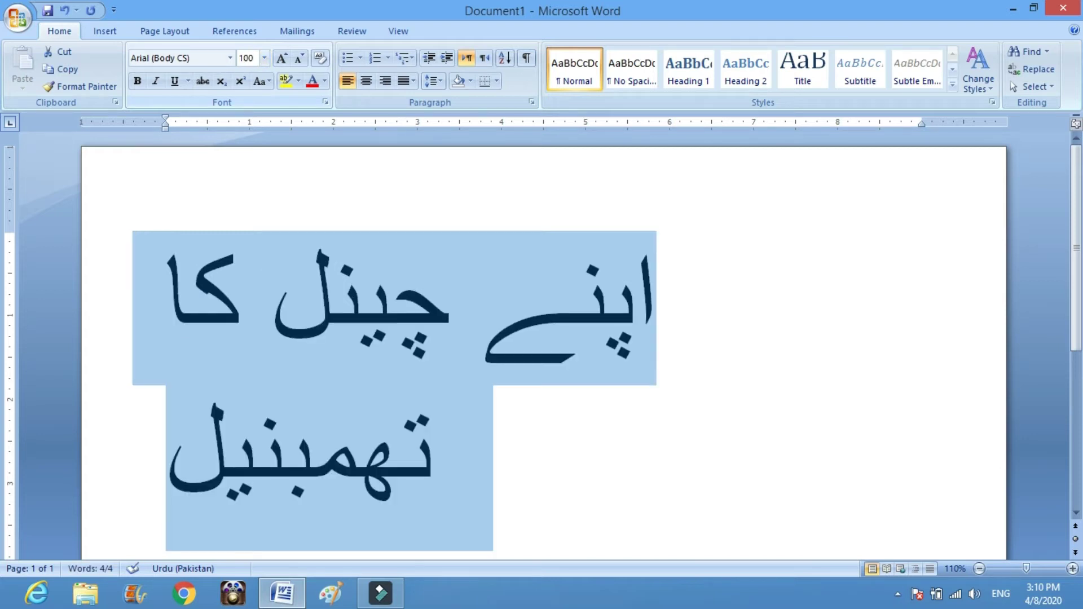
Return the selected Urdu line to font size 72
click(256, 60)
key(BackSpace)
click(264, 57)
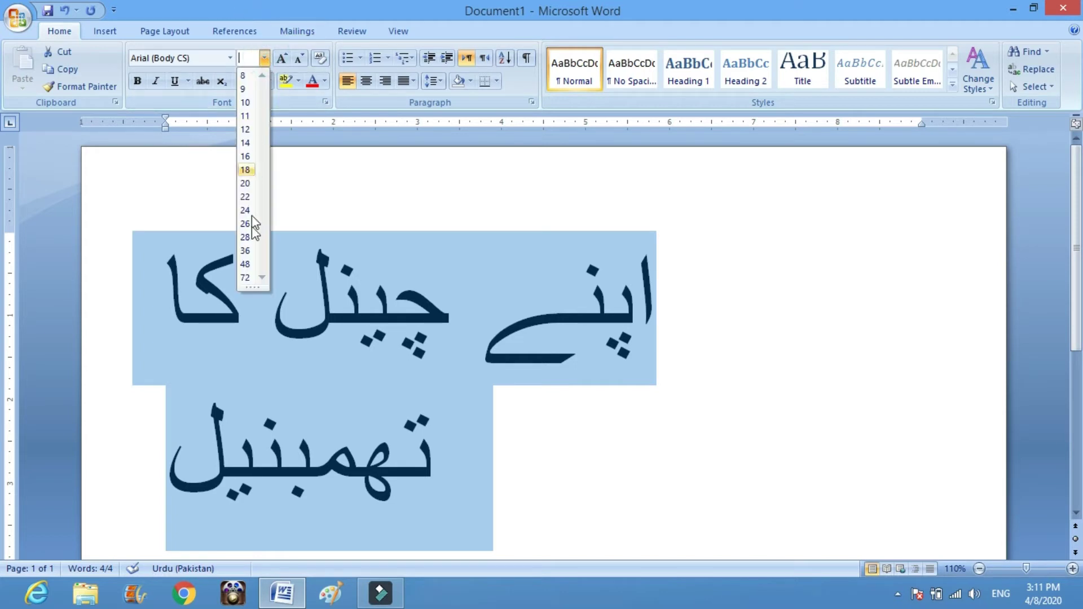
click(247, 279)
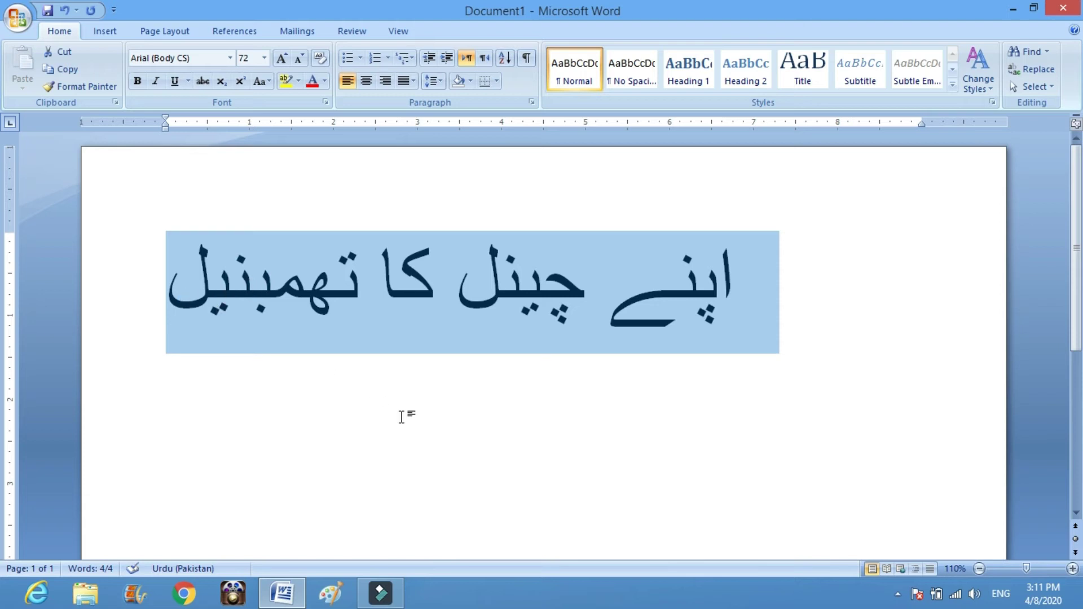
Switch the keyboard input back to Urdu and add the word "آپ" at the end of the line
click(172, 314)
key(super+space)
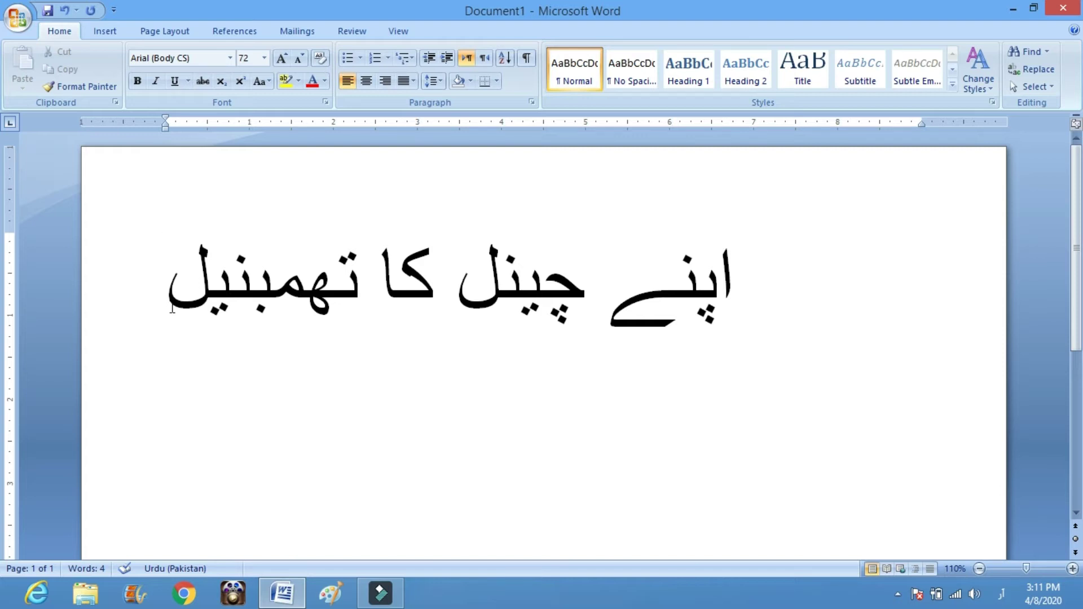
text(َ)
key(BackSpace)
text(ا)
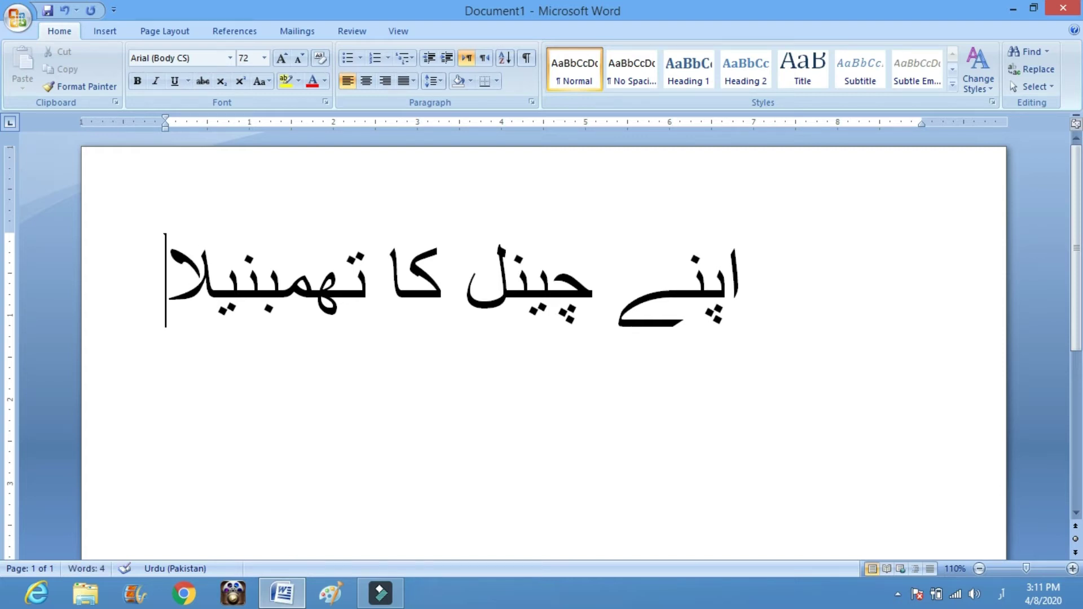
key(BackSpace)
text(ا)
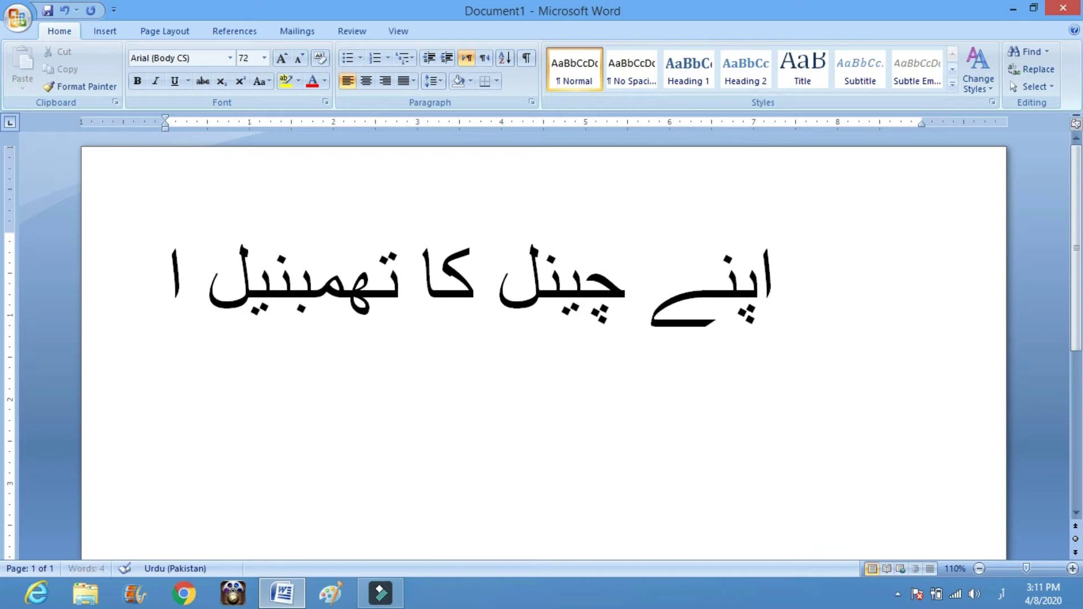
key(BackSpace)
text(آپ)
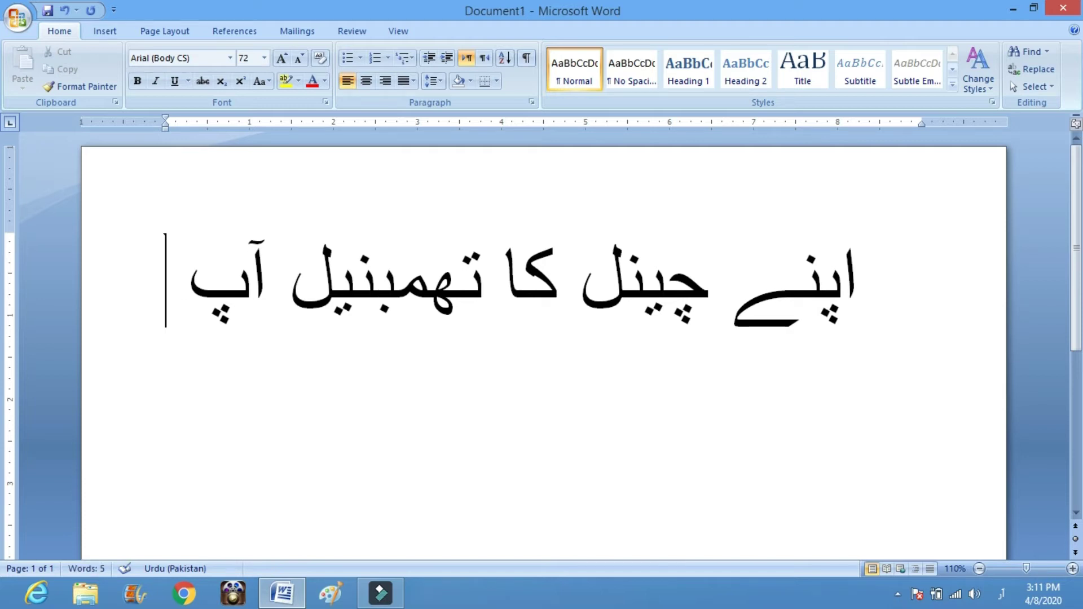
Continue the Urdu heading with "خود بنائیں۔" after the word "آپ"
text(خ)
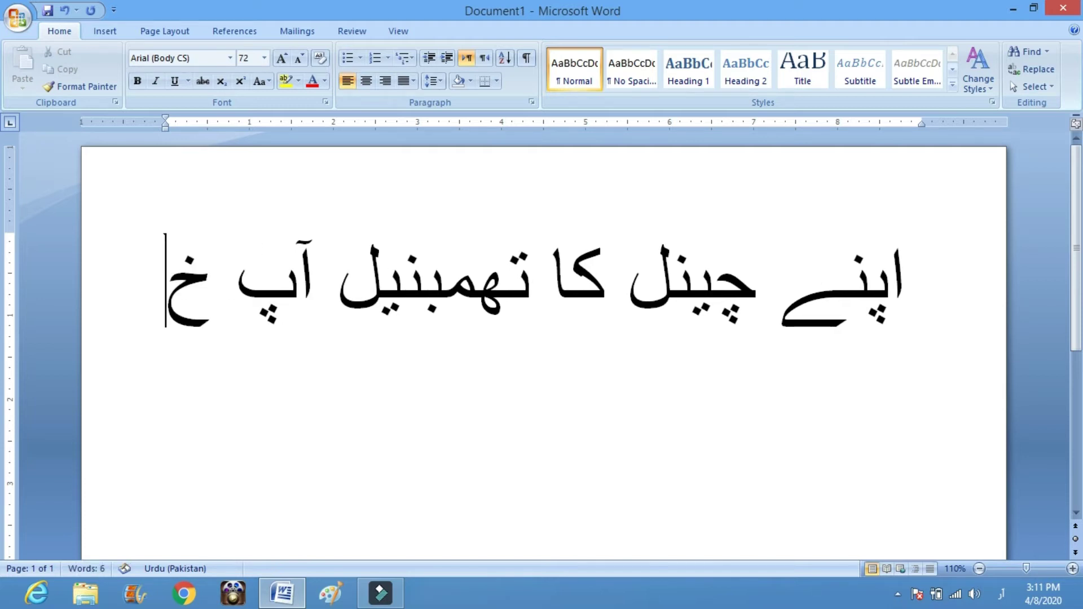
text(ود بن)
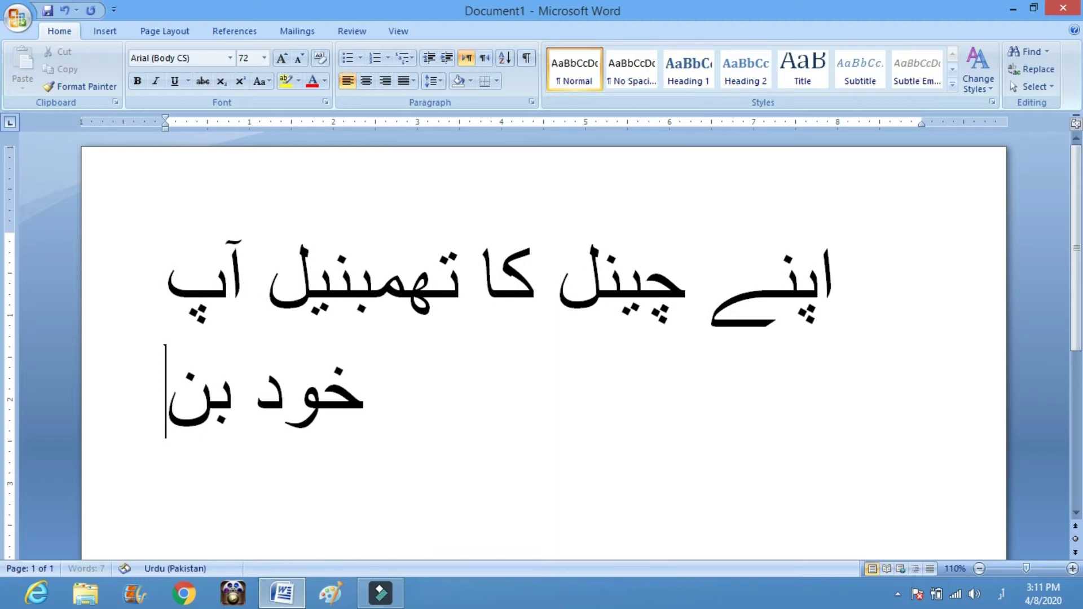
text(ائی)
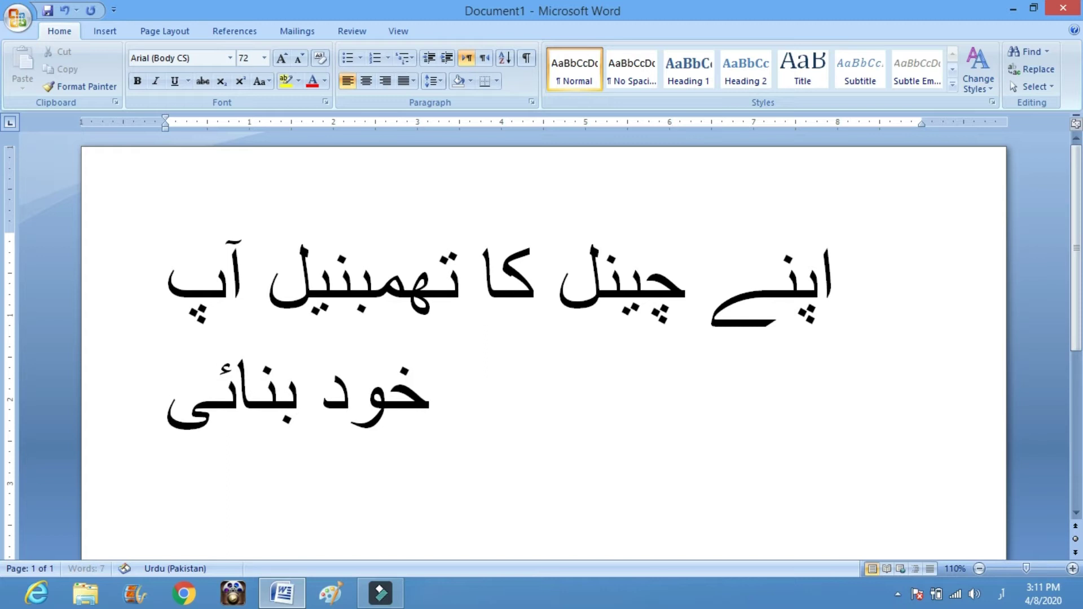
text(ں)
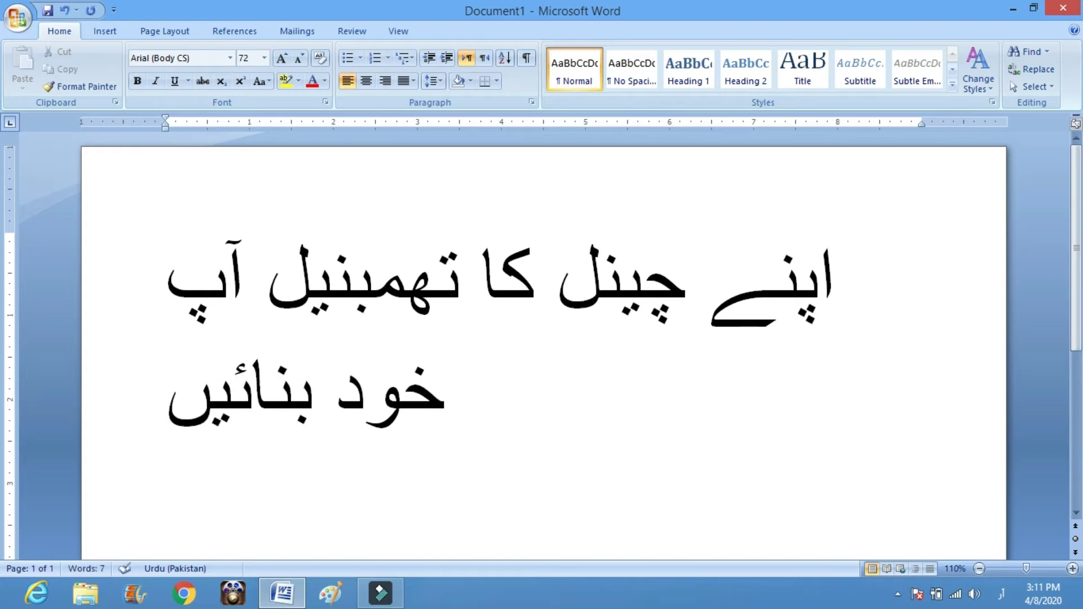
text(۔)
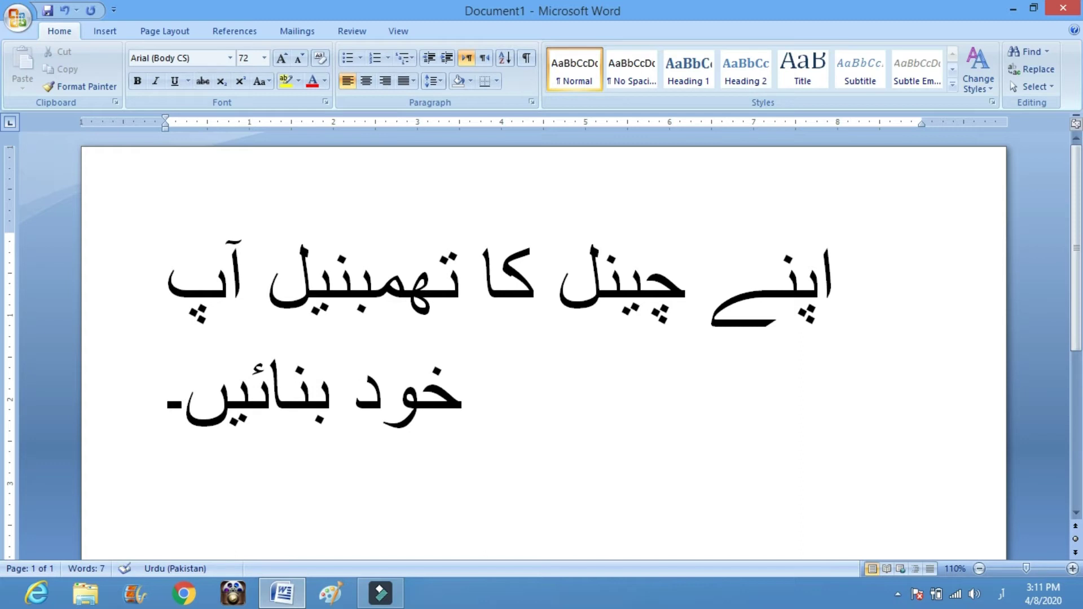
text(ف)
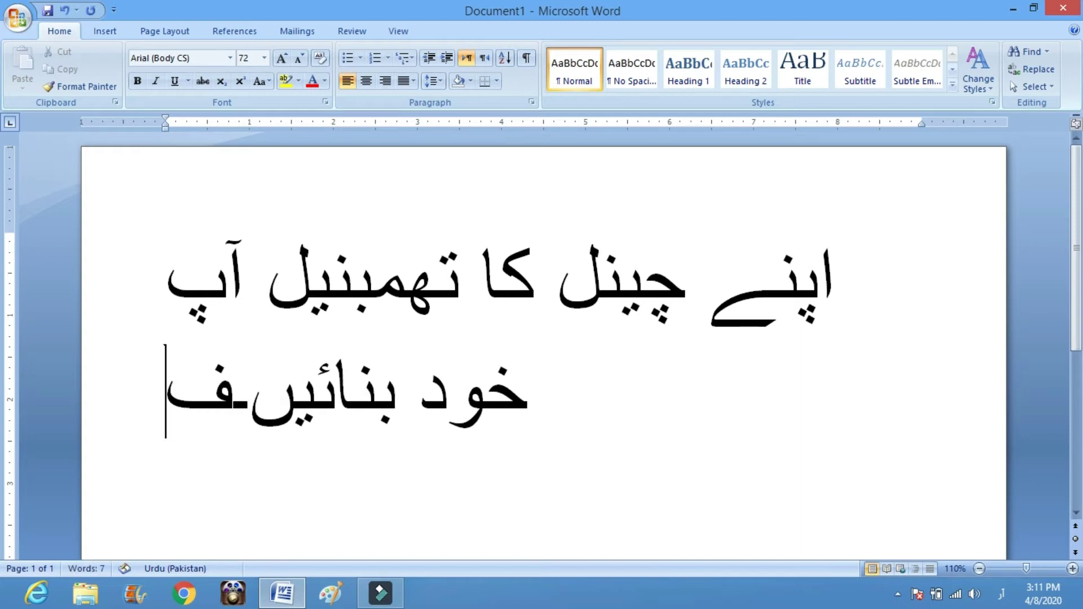
key(BackSpace)
text(ف)
key(BackSpace)
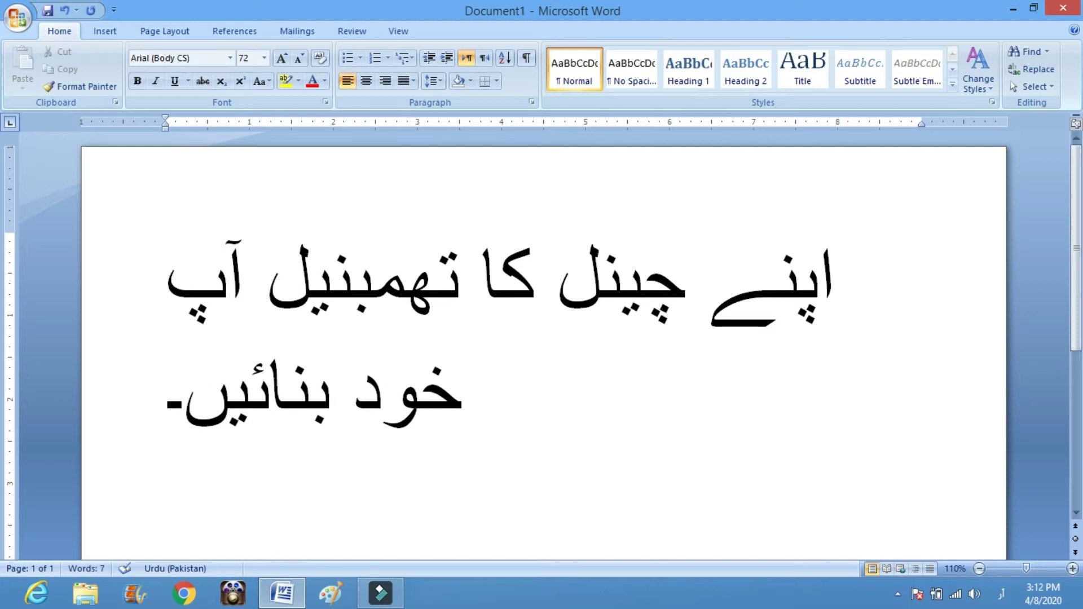
Continue the Urdu heading after "خود بنائیں۔" with the words "آسان طریقے کیساتھ"
text(ا)
key(BackSpace)
text(آ)
text(س)
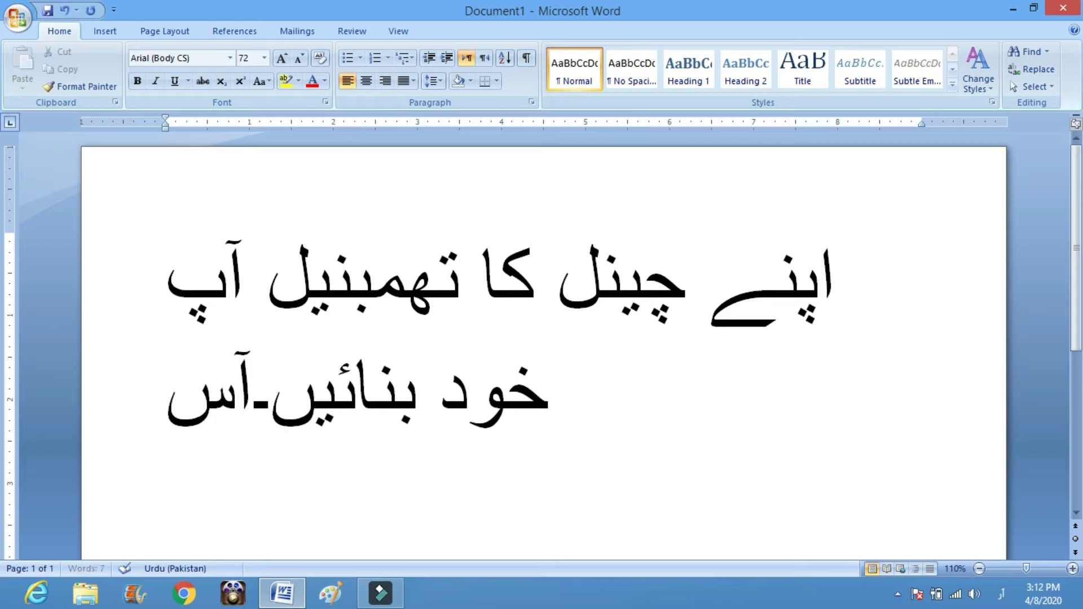
text(ان)
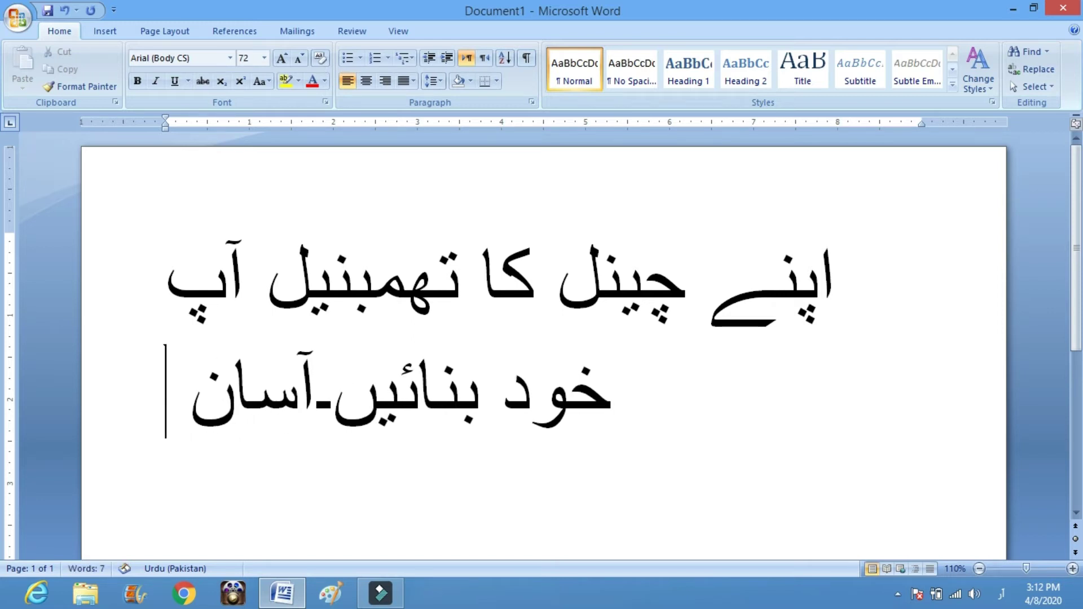
text( طری)
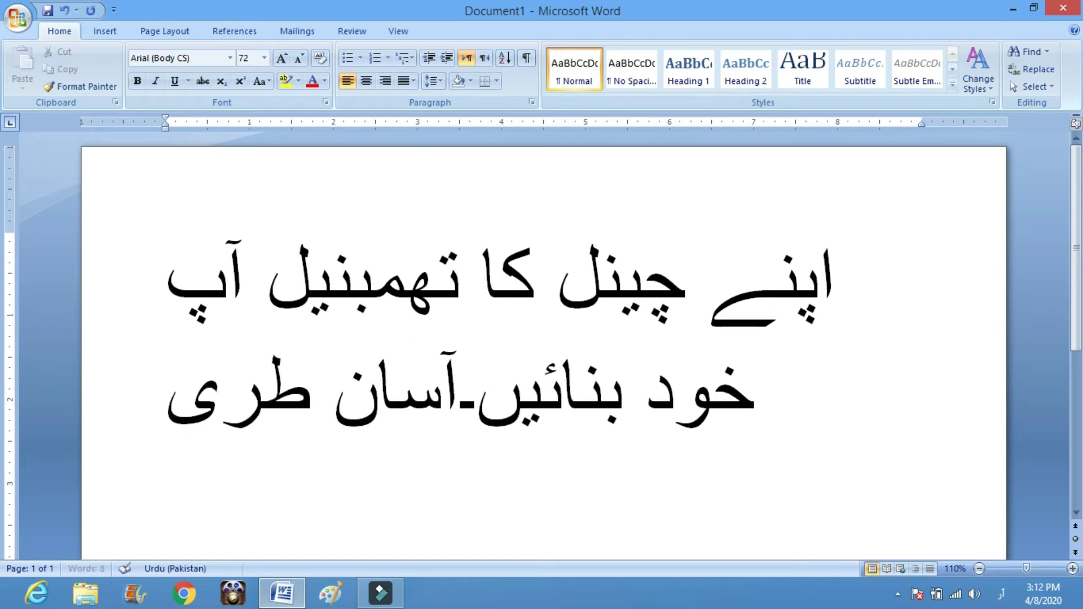
text(قے)
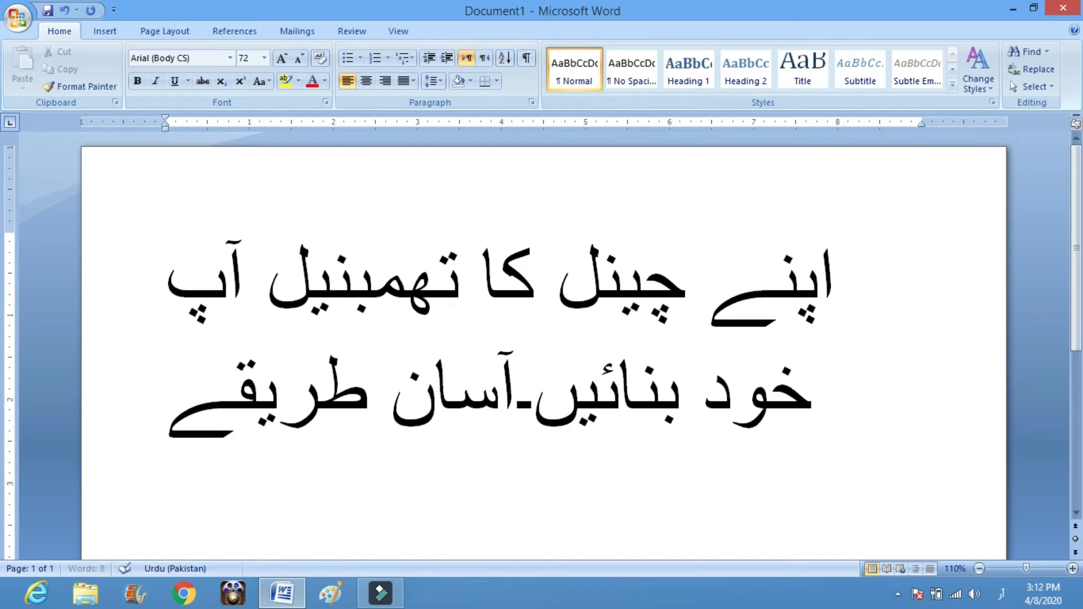
text( کی)
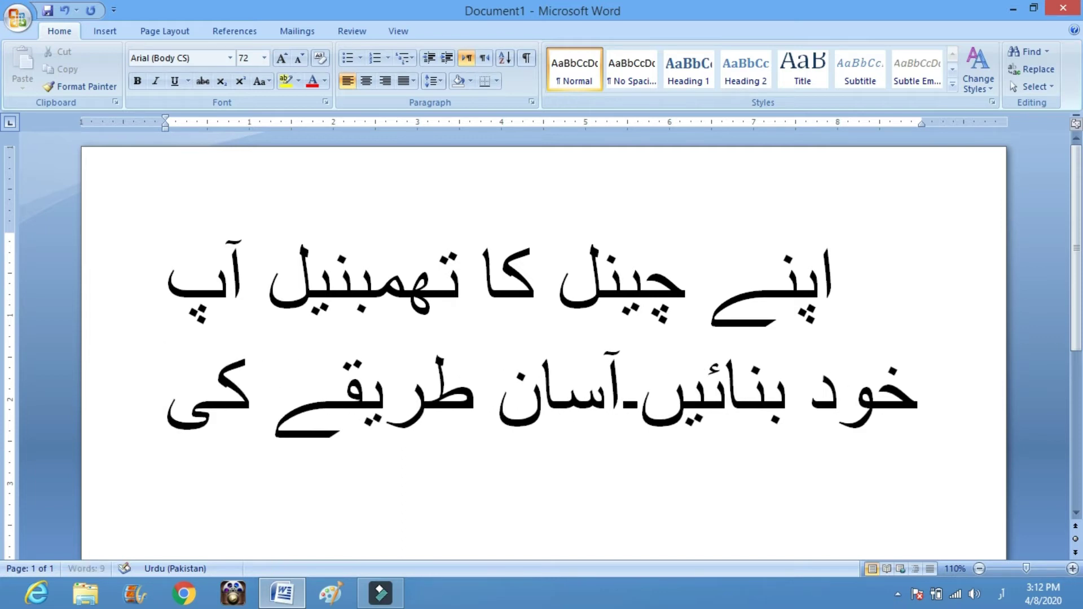
text(سا)
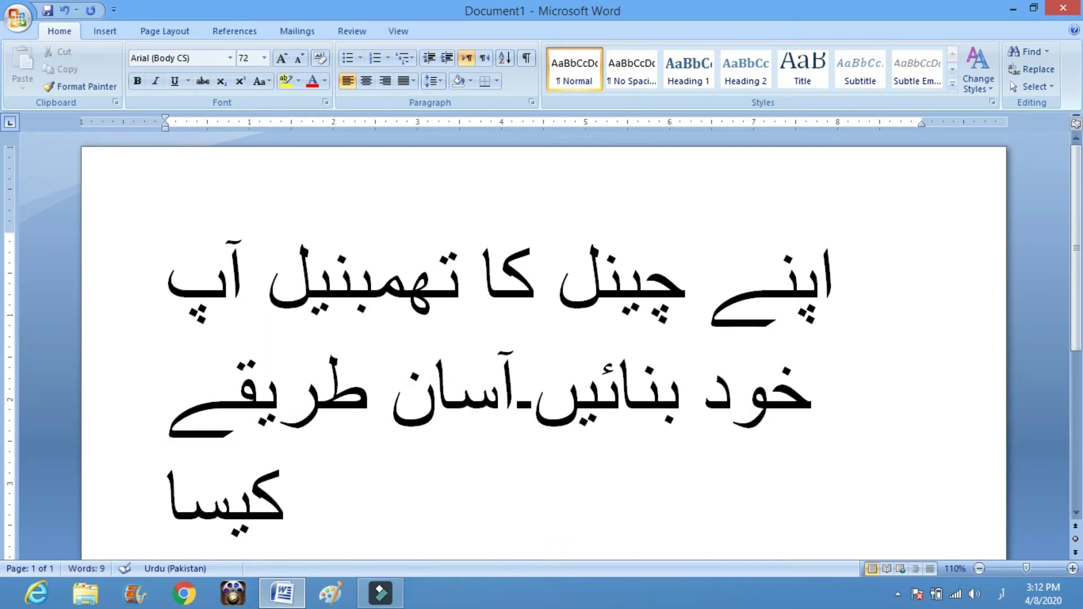
text(تھ)
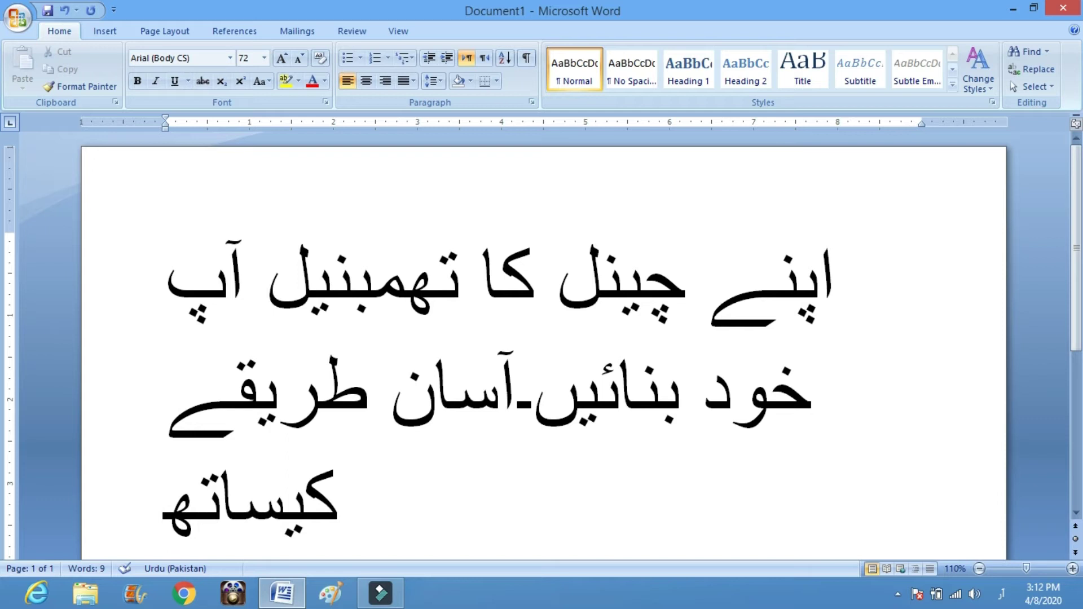
Select the whole Urdu heading and browse the available fonts without choosing one
key(ctrl+a)
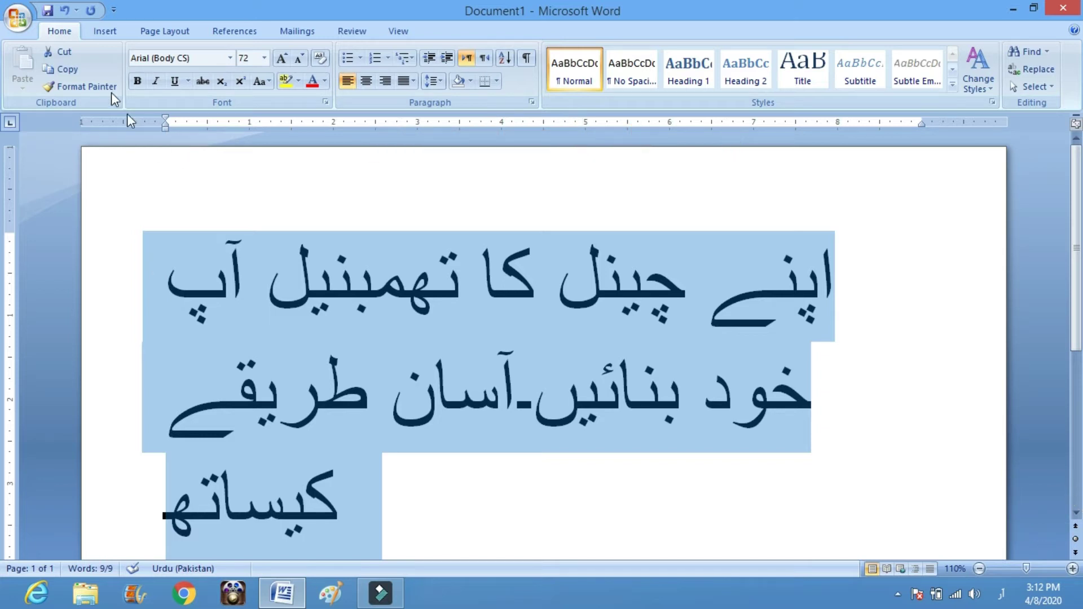
click(230, 57)
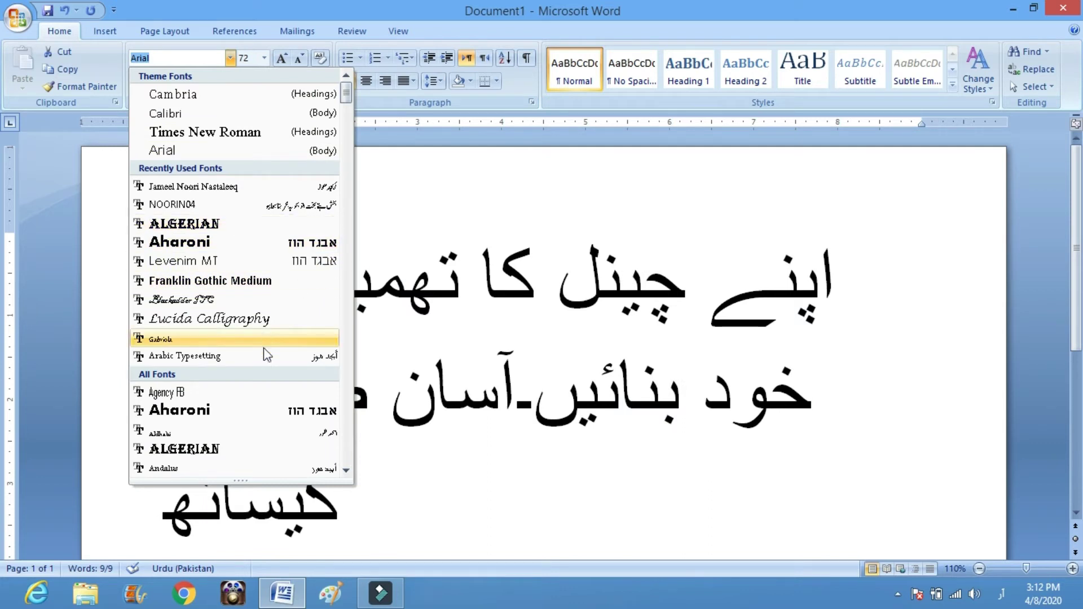
click(346, 470)
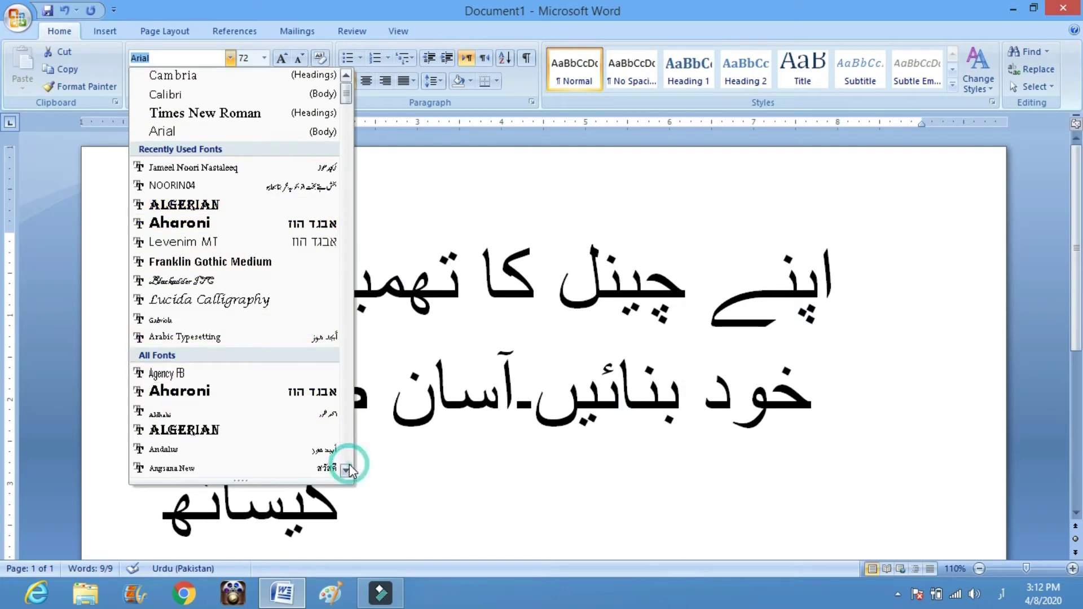
drag(346, 470, 350, 469)
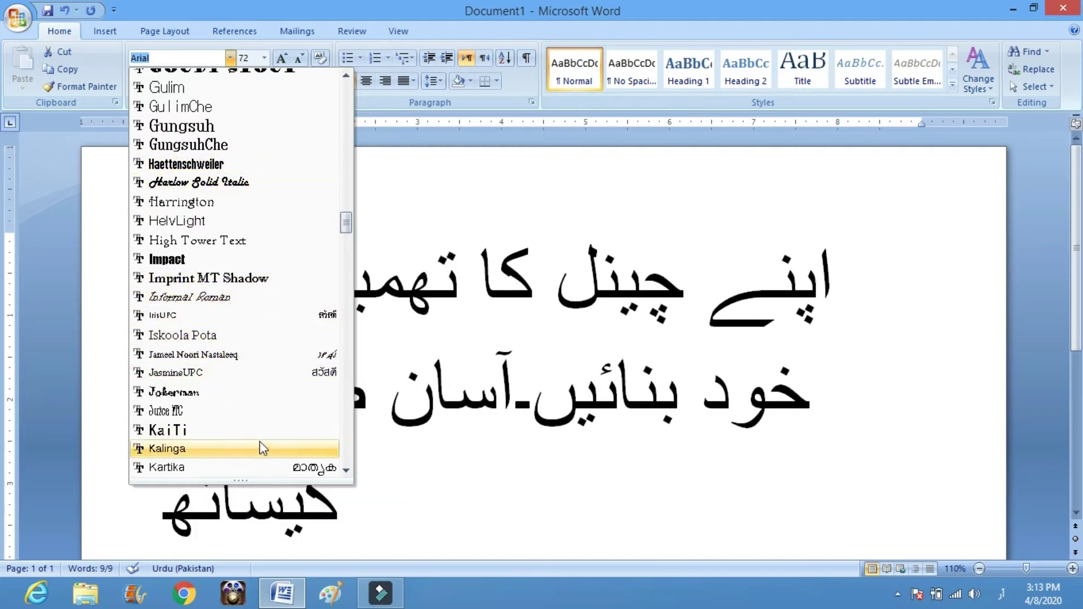
scroll(346, 476, down, 6)
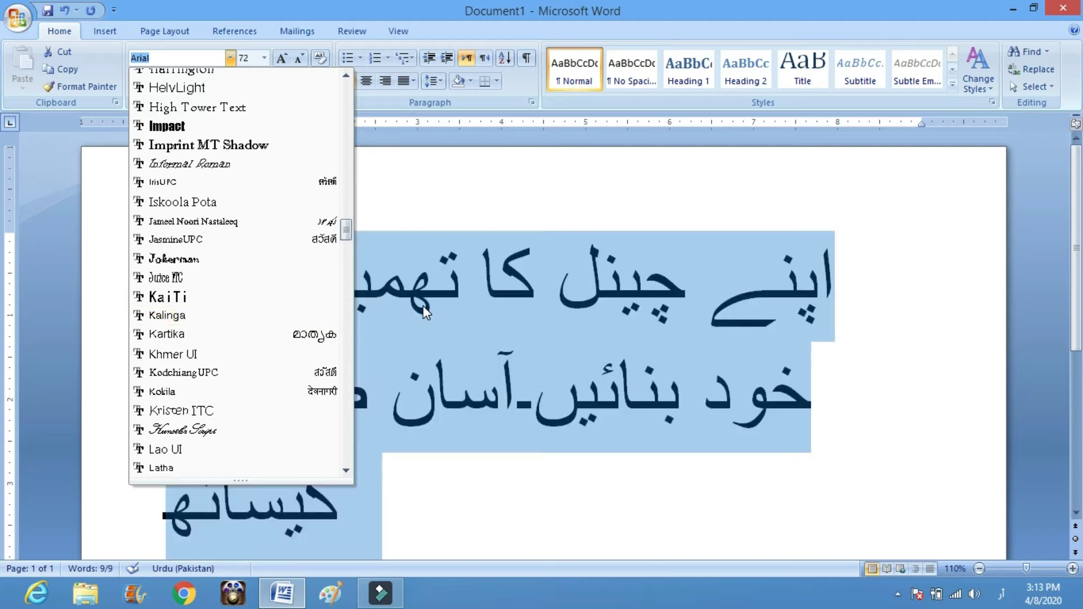
click(539, 187)
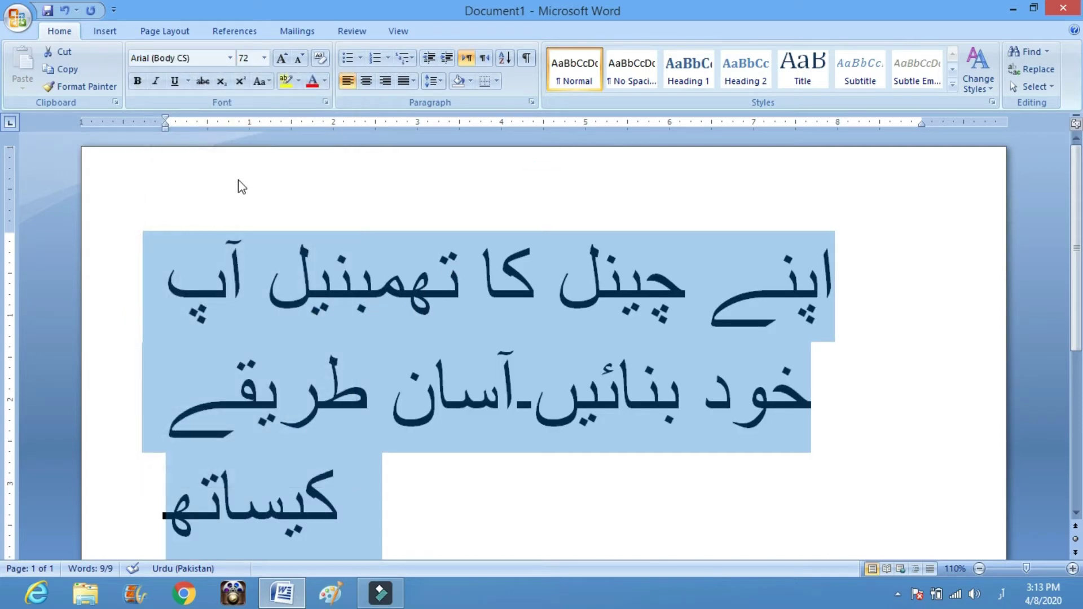
Make the selected heading bold, try italic and underline on it, and remove those two effects again
click(136, 86)
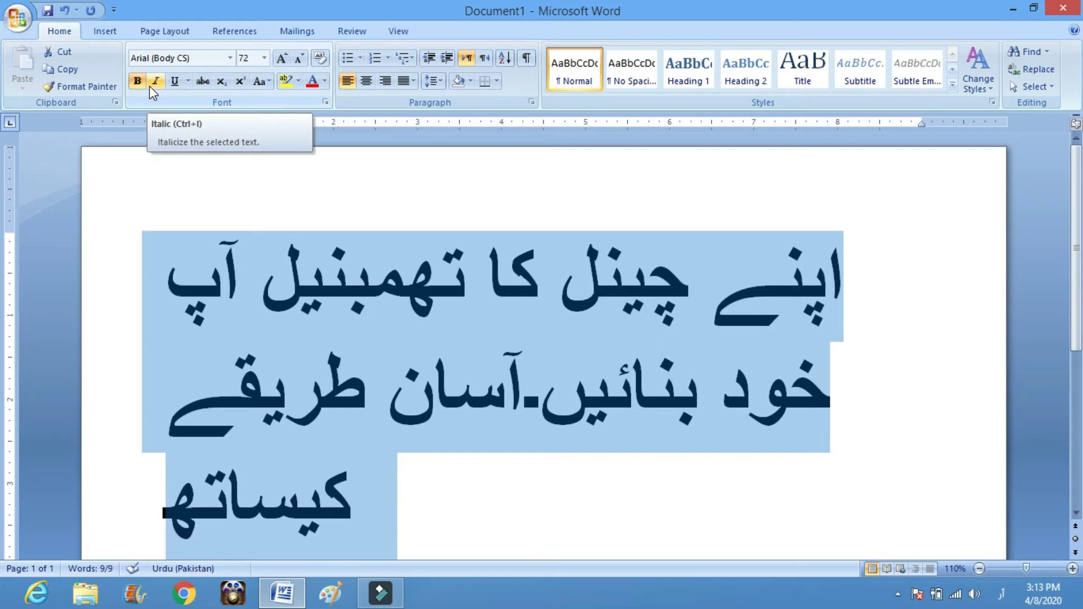
click(152, 90)
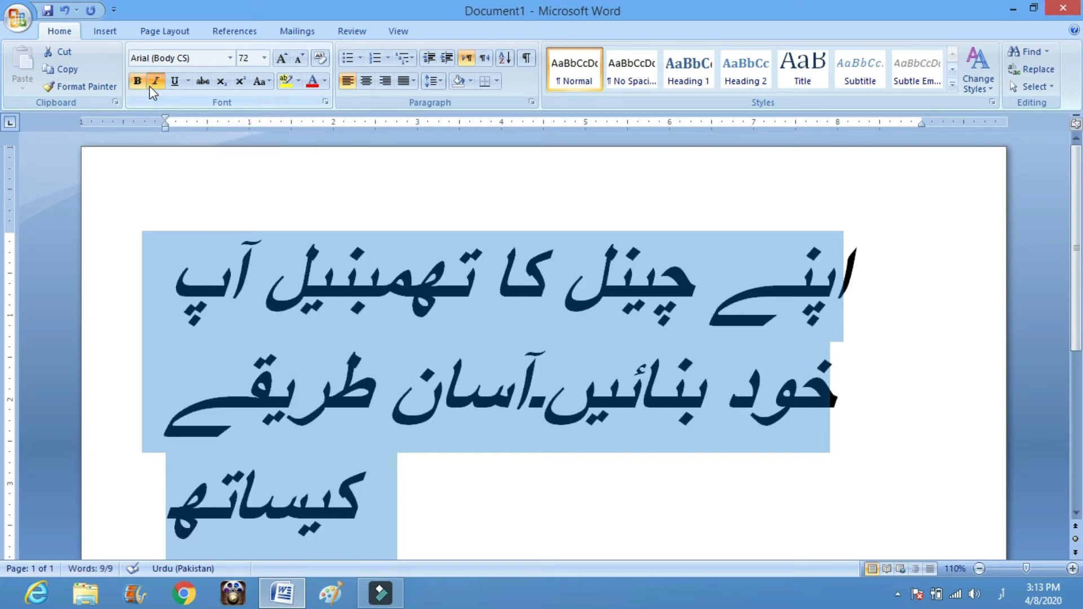
click(154, 87)
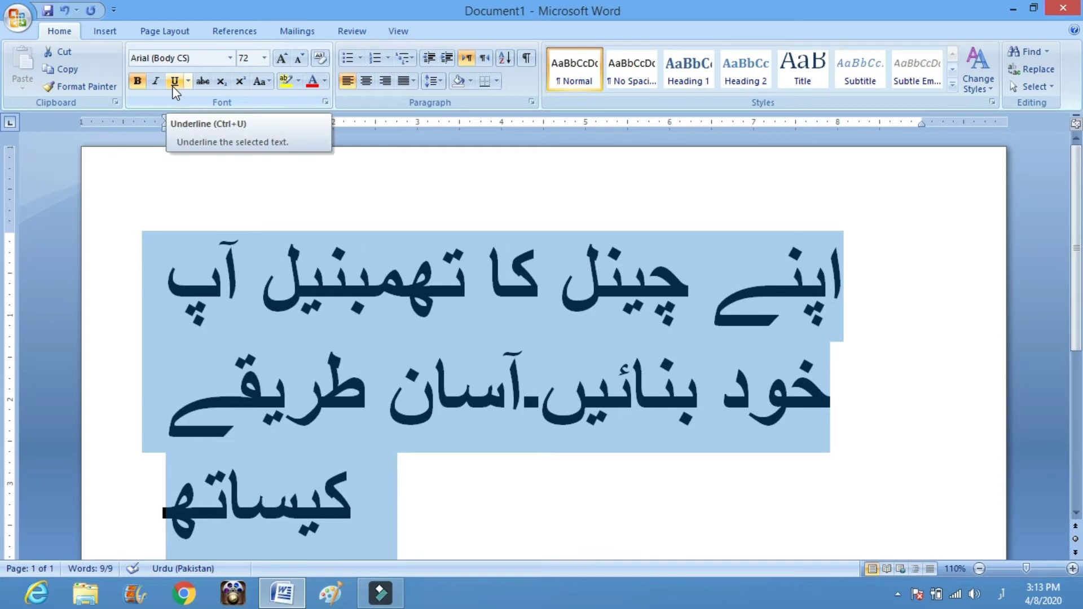
click(172, 86)
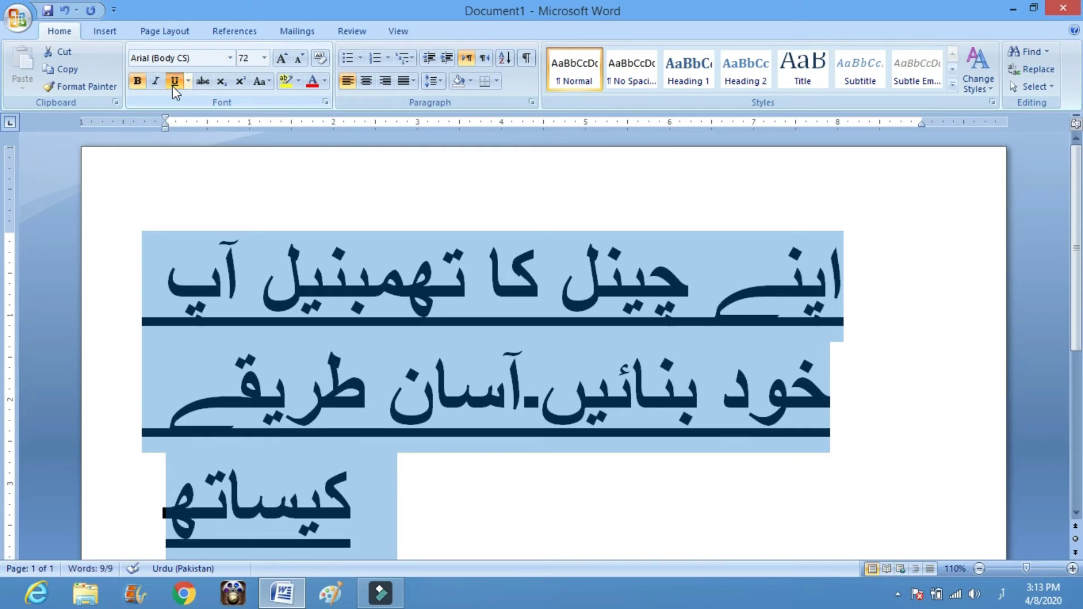
click(171, 86)
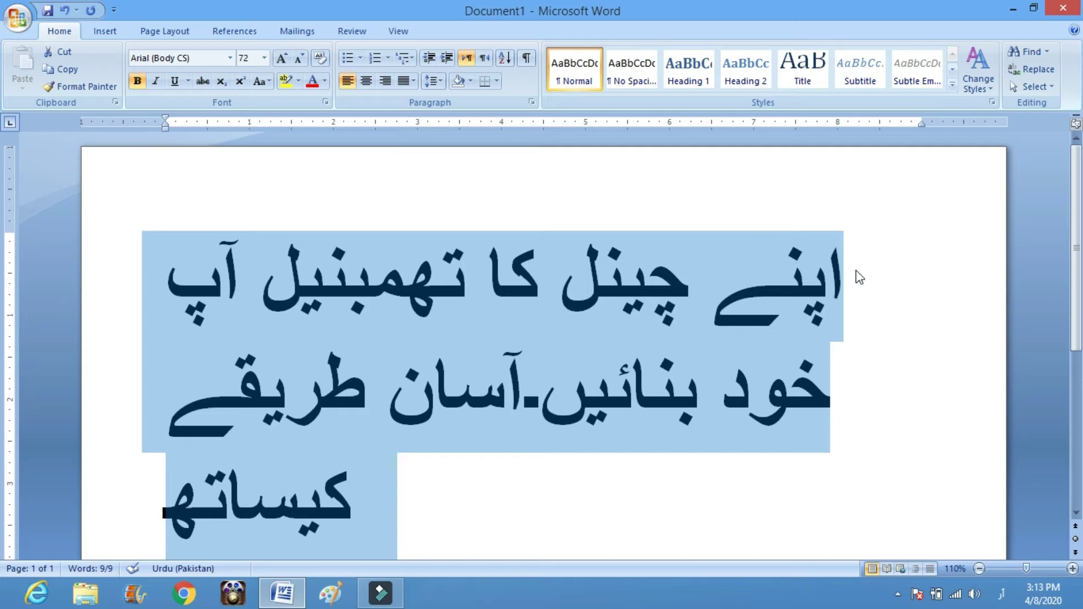
click(858, 372)
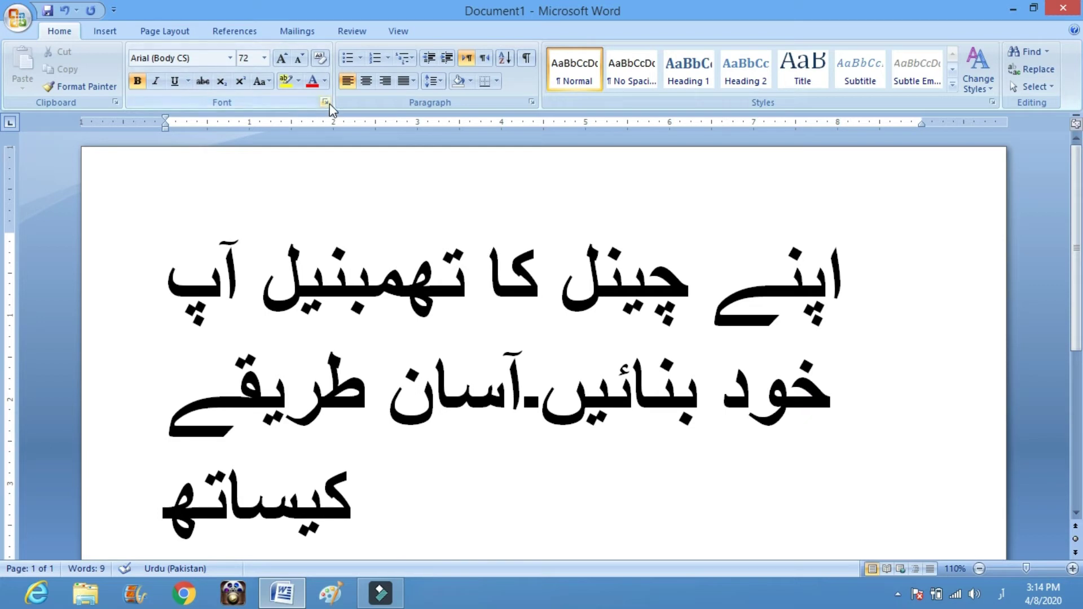
Set the page background colour to the standard yellow
click(471, 81)
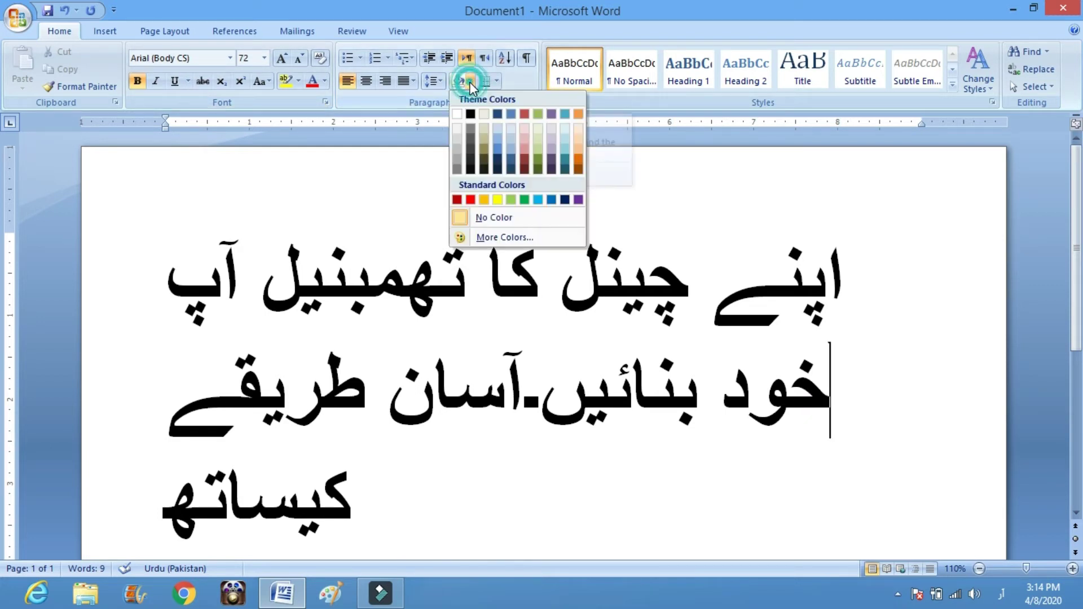
click(470, 82)
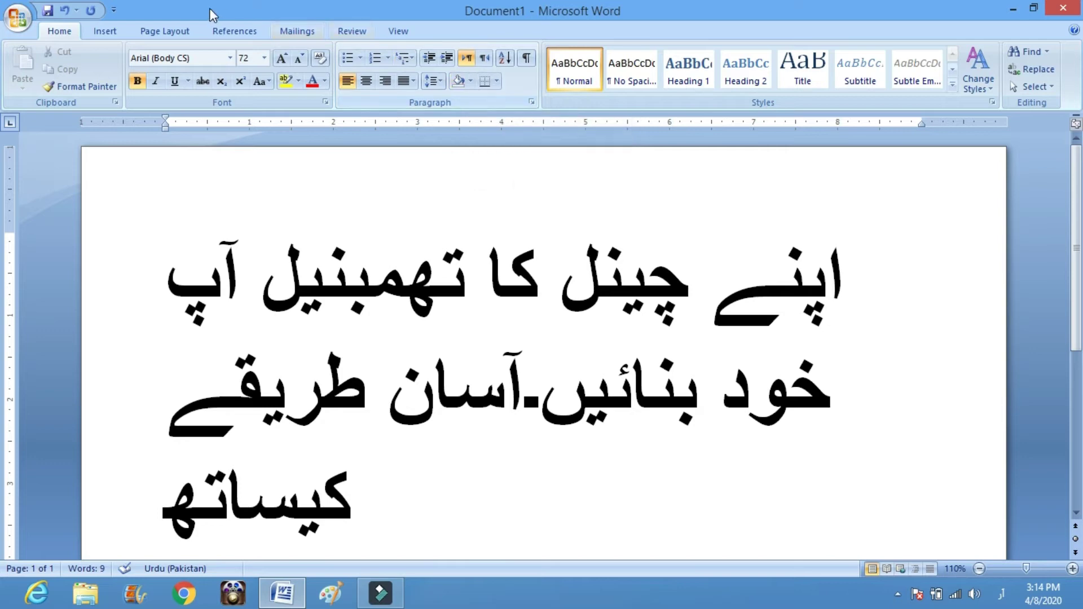
click(123, 28)
click(168, 36)
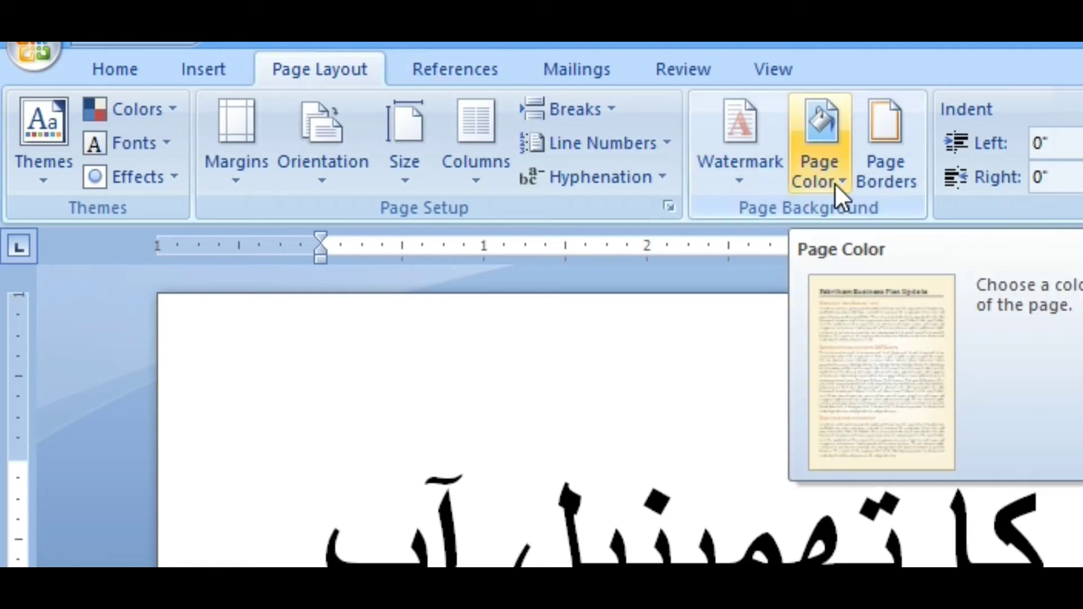
click(844, 181)
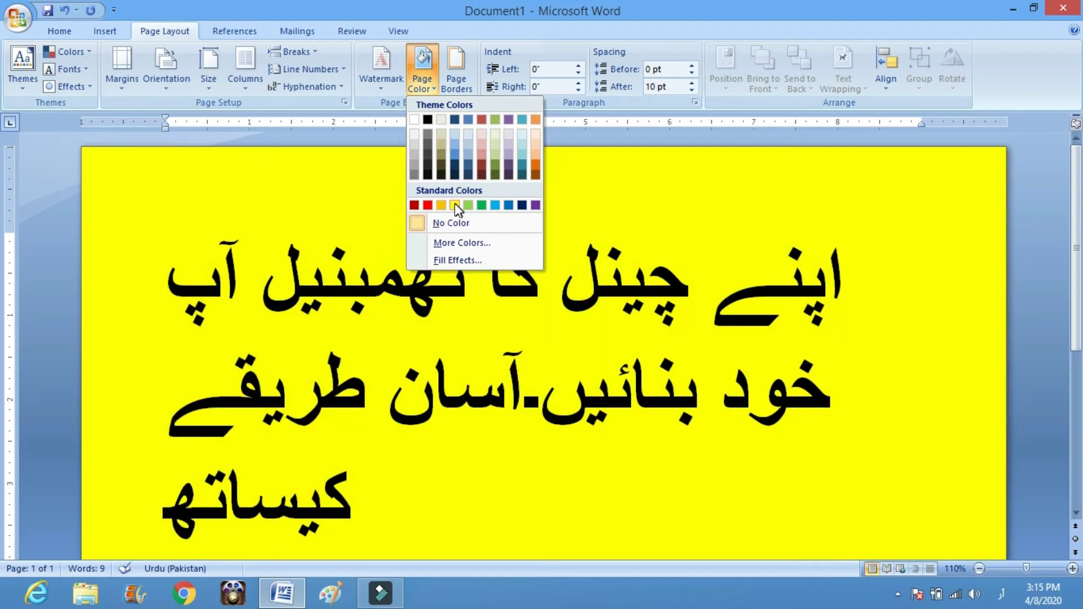
click(455, 204)
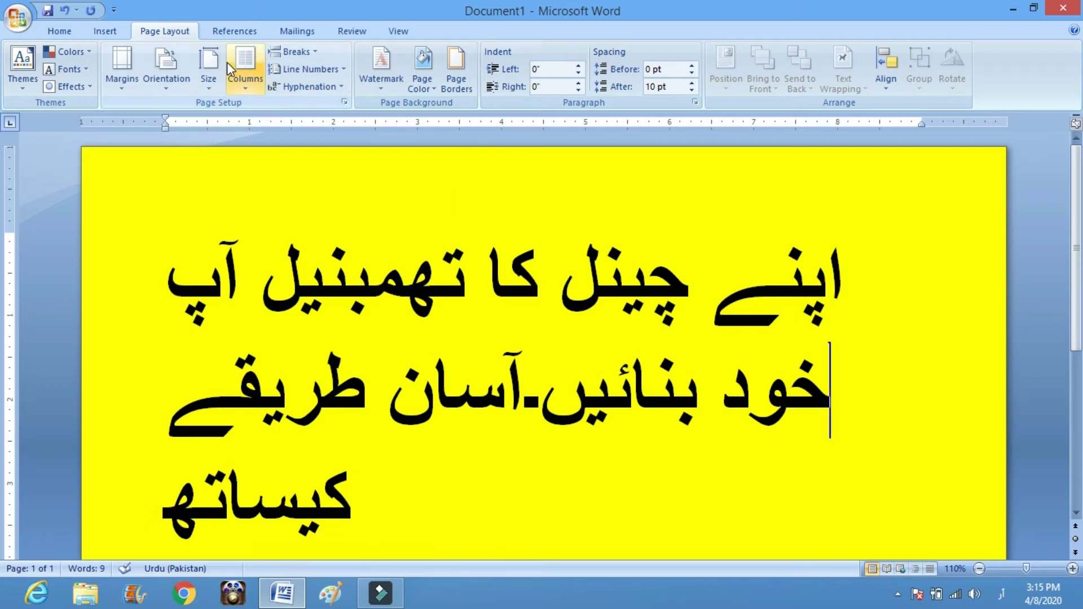
Draw a cross shape about 0.62" high and 0.55" wide above the first heading line, and delete it
click(56, 35)
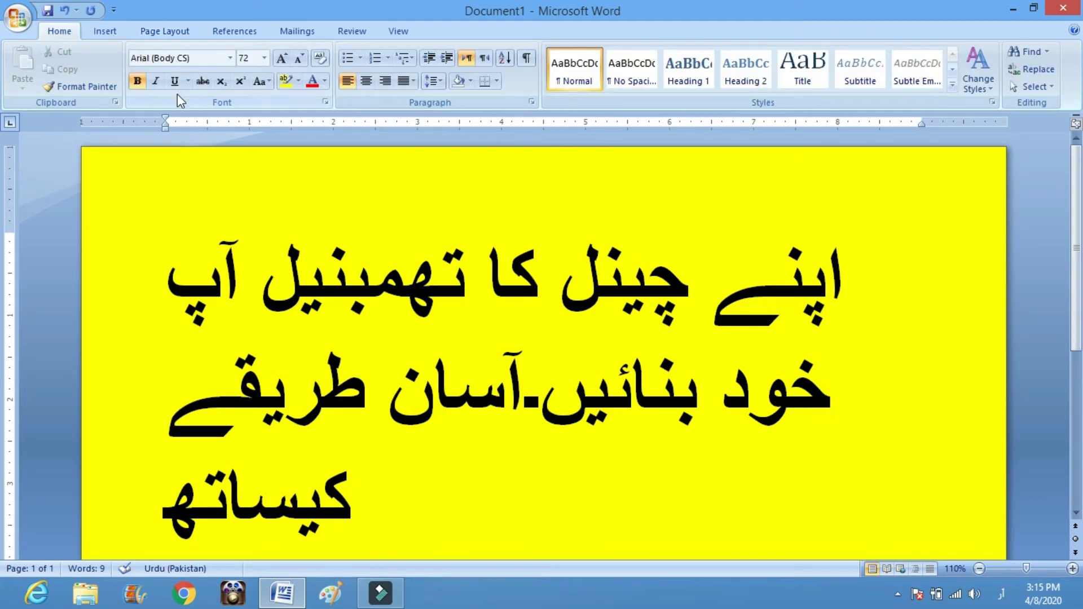
click(119, 28)
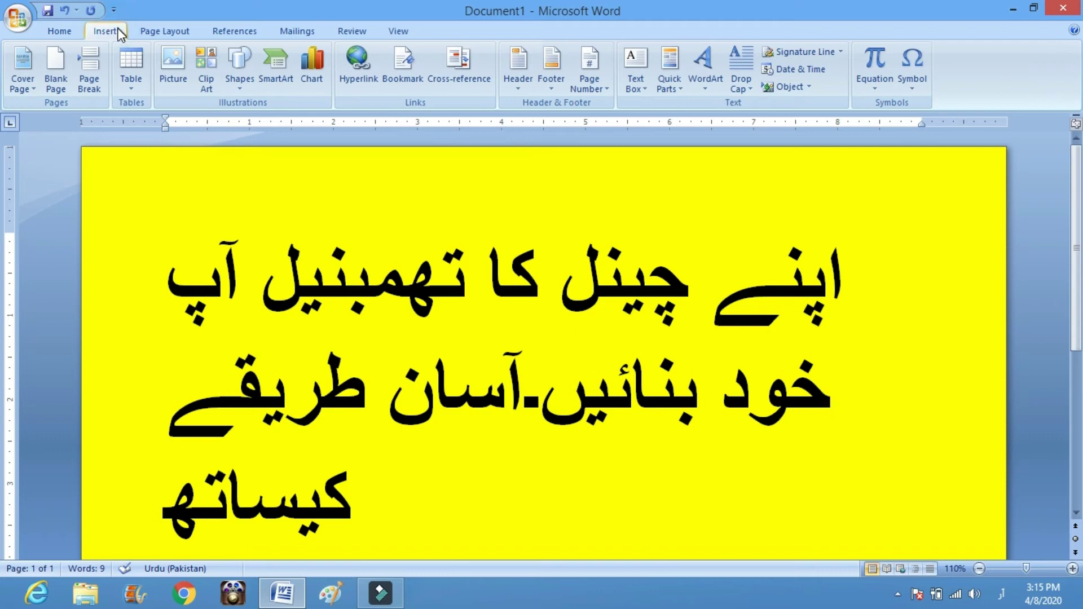
click(239, 66)
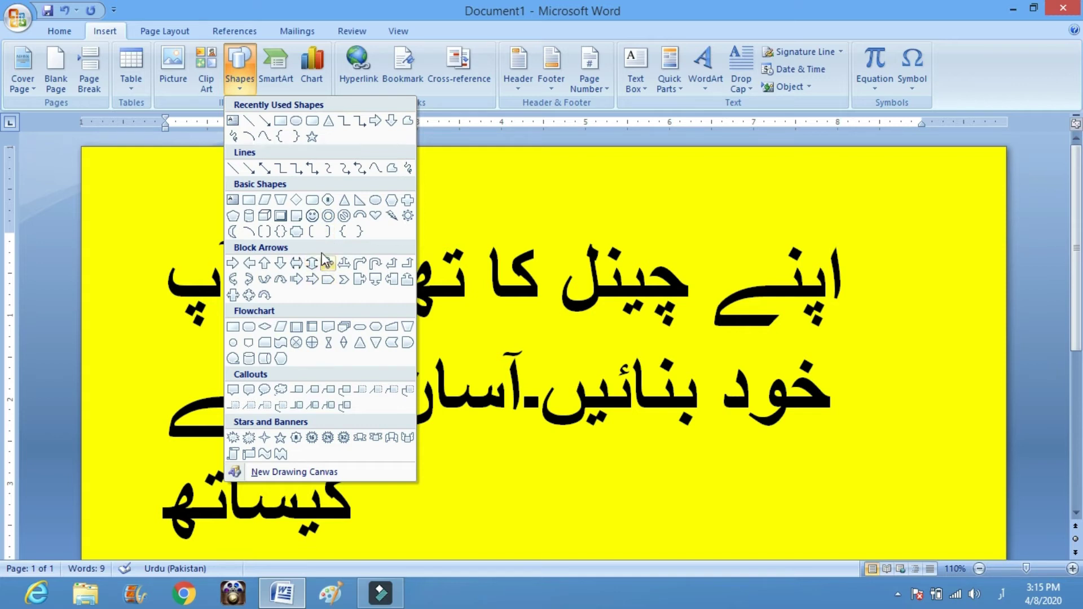
click(408, 202)
mouse_move(393, 172)
mouse_down()
mouse_move(443, 218)
mouse_move(553, 235)
mouse_move(439, 225)
mouse_up()
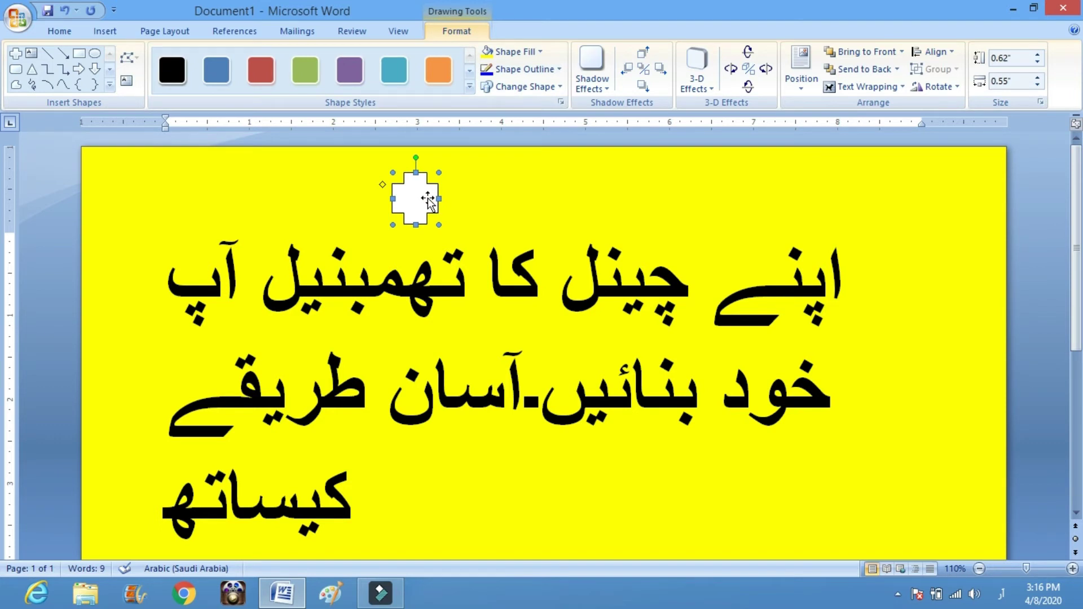
key(Delete)
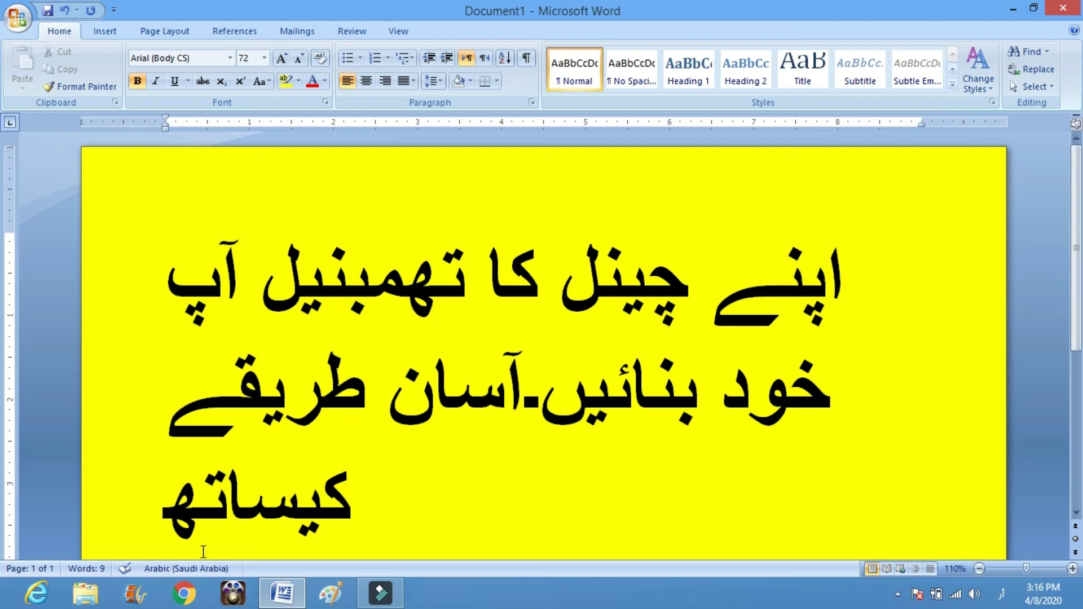
Switch to Chrome and get its address bar ready for a web search
click(186, 594)
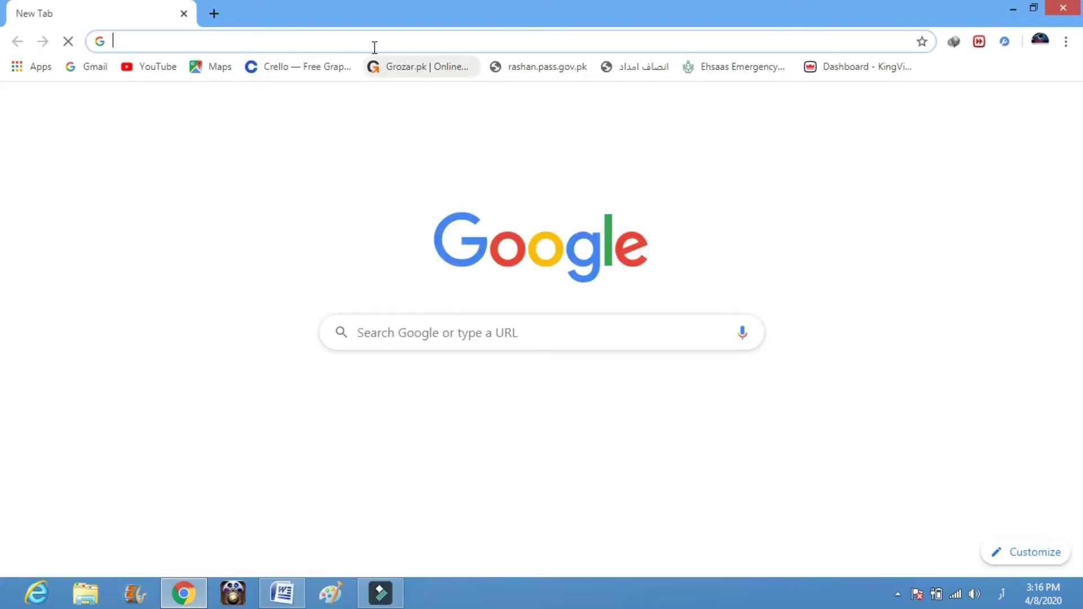
click(374, 45)
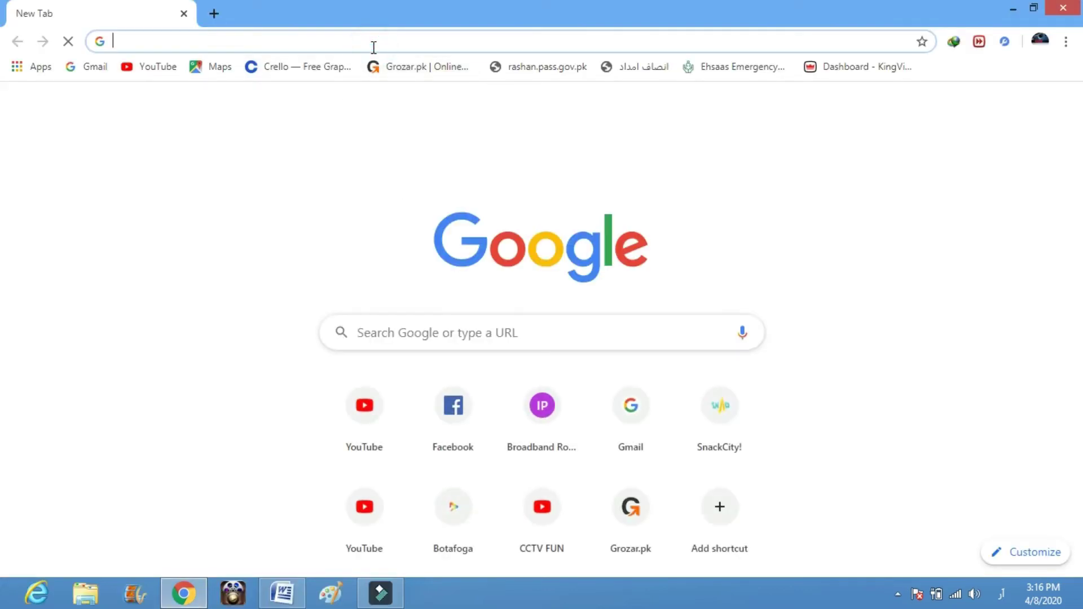
Try to enter an Urdu search term beginning with "تھئمب" in the address bar, and clear the text
text(تهمینايل)
key(BackSpace)
key(BackSpace)
key(BackSpace)
key(BackSpace)
key(BackSpace)
key(BackSpace)
key(BackSpace)
key(BackSpace)
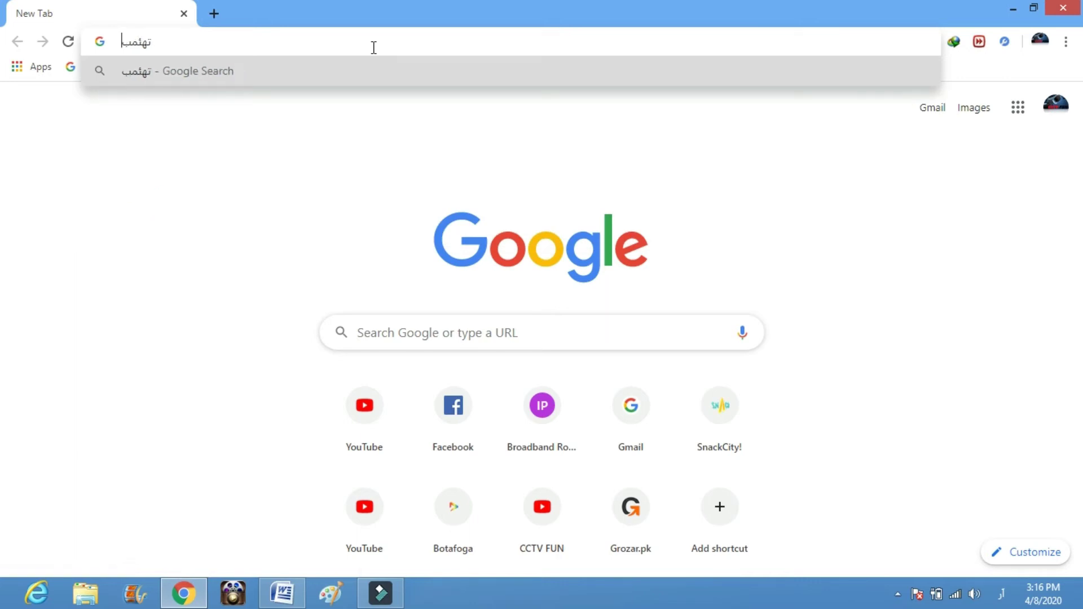
key(BackSpace)
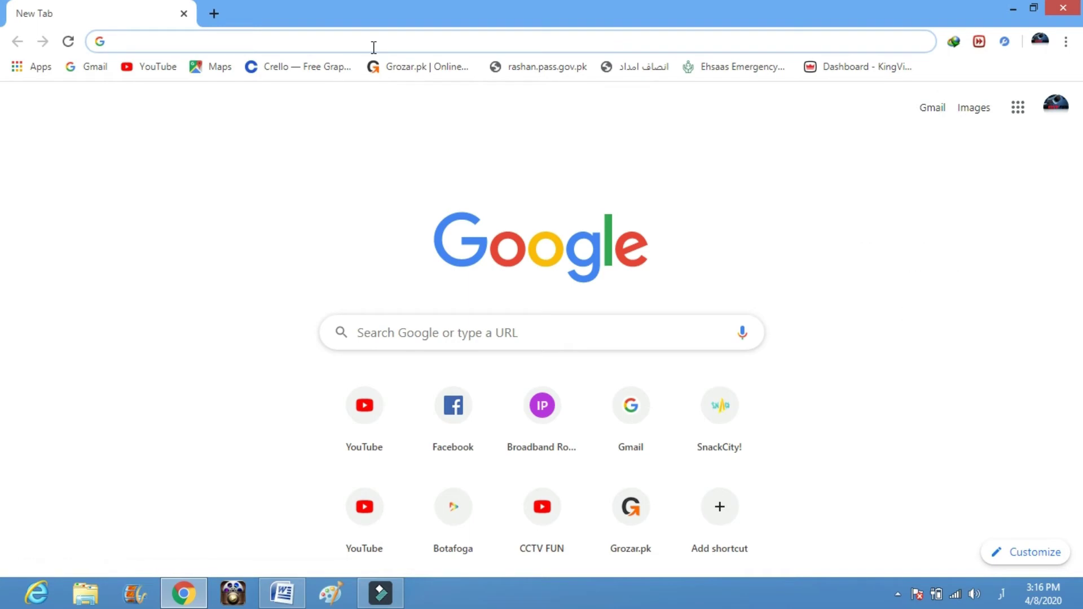
text(تہء)
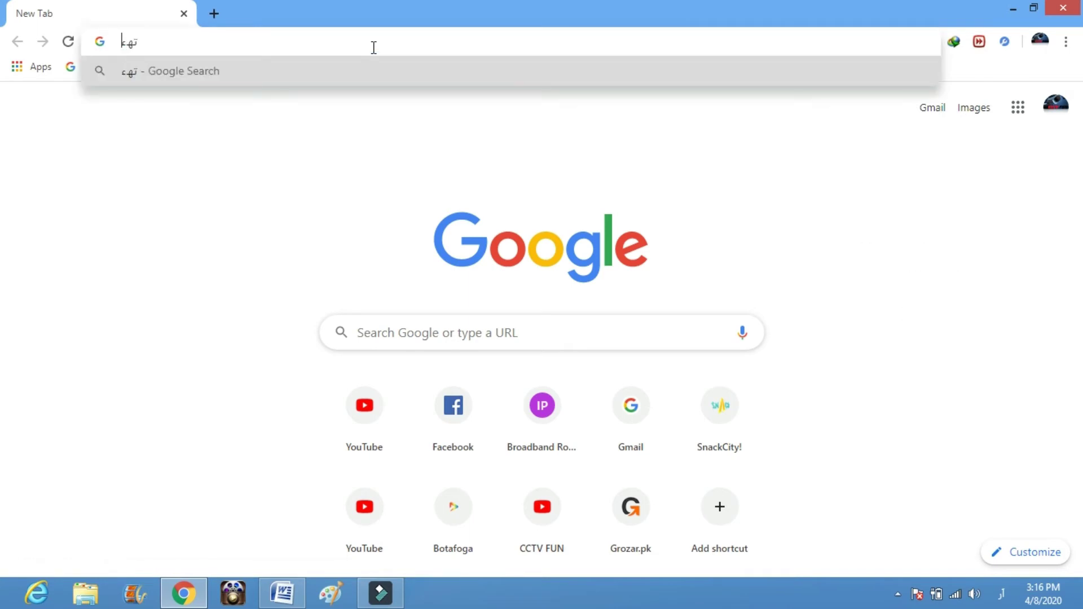
key(BackSpace)
key(BackSpace)
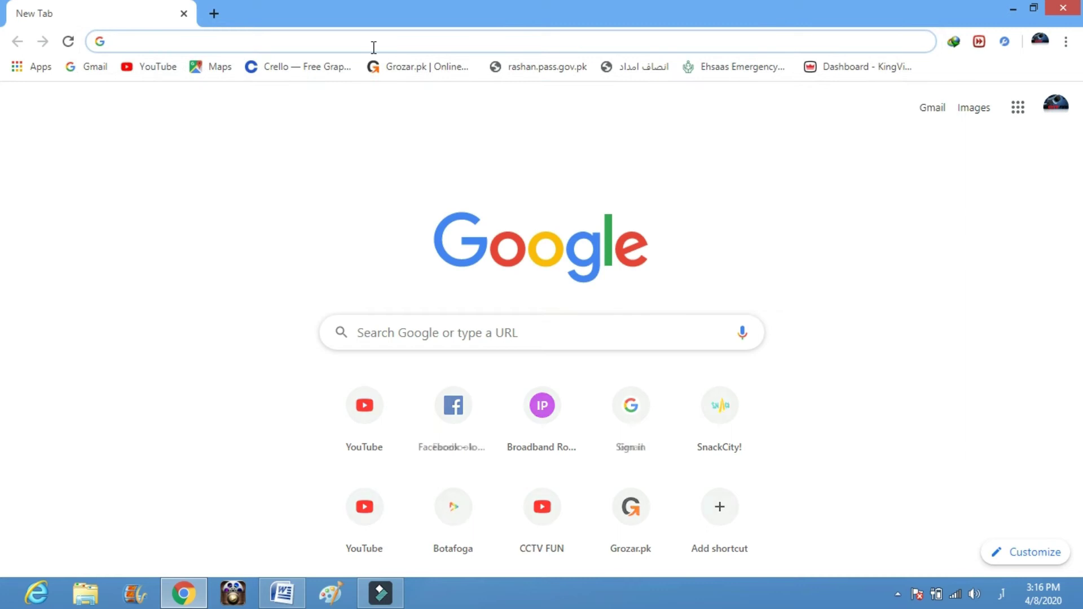
Switch the keyboard language to English and run a Google image search for "thumbnails"
key(alt+shift)
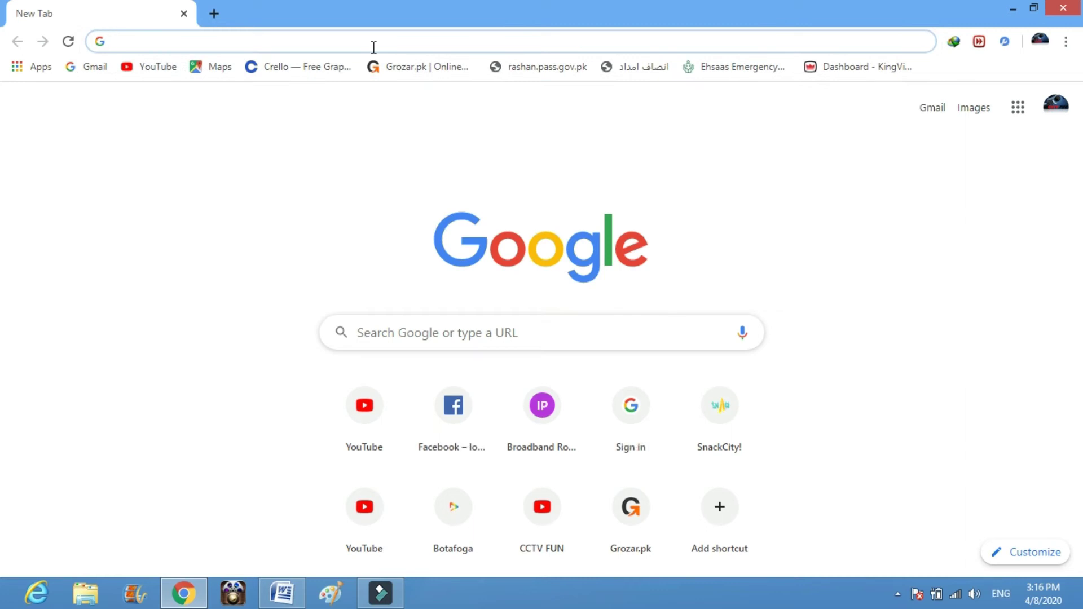
text(thumbnail)
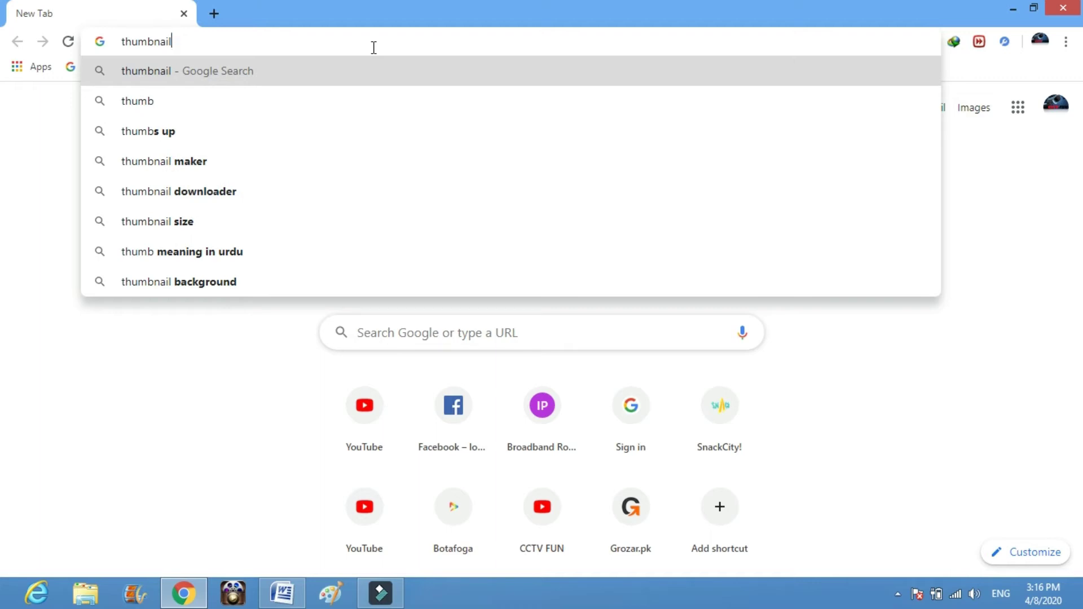
text(s)
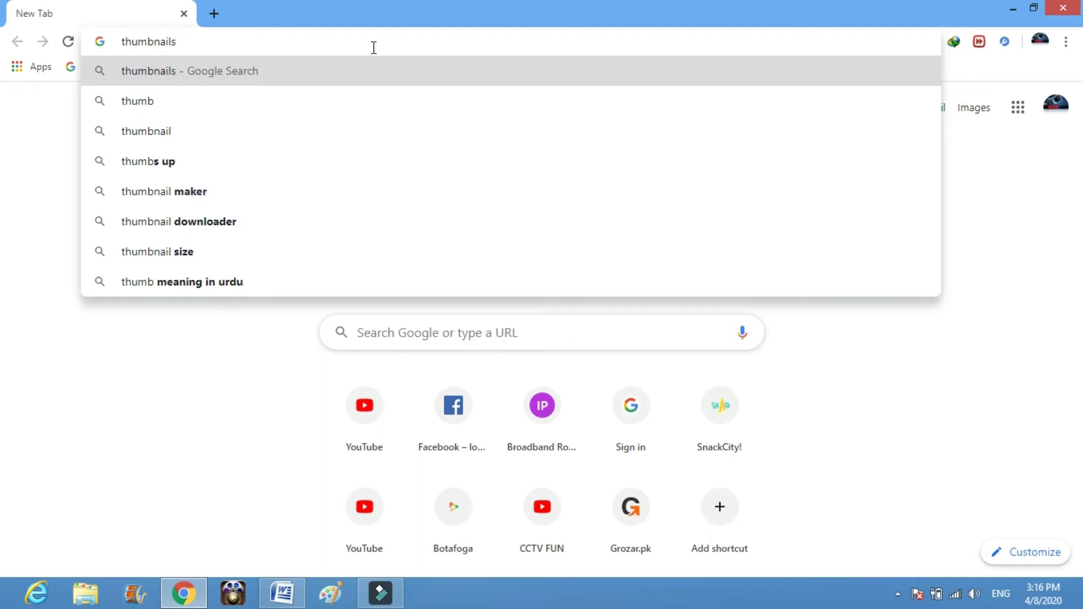
key(Return)
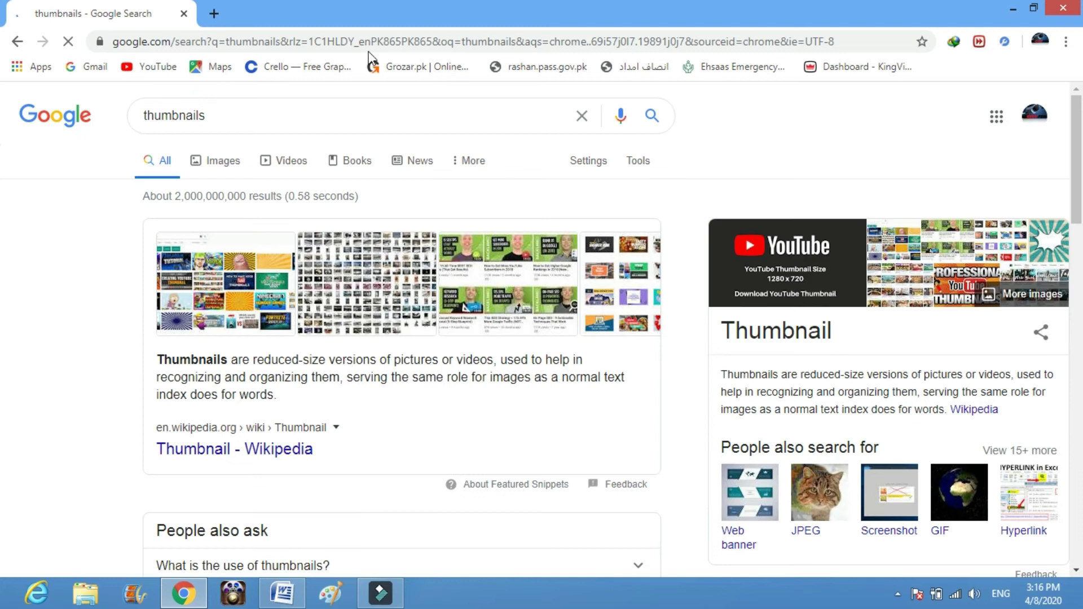
click(226, 164)
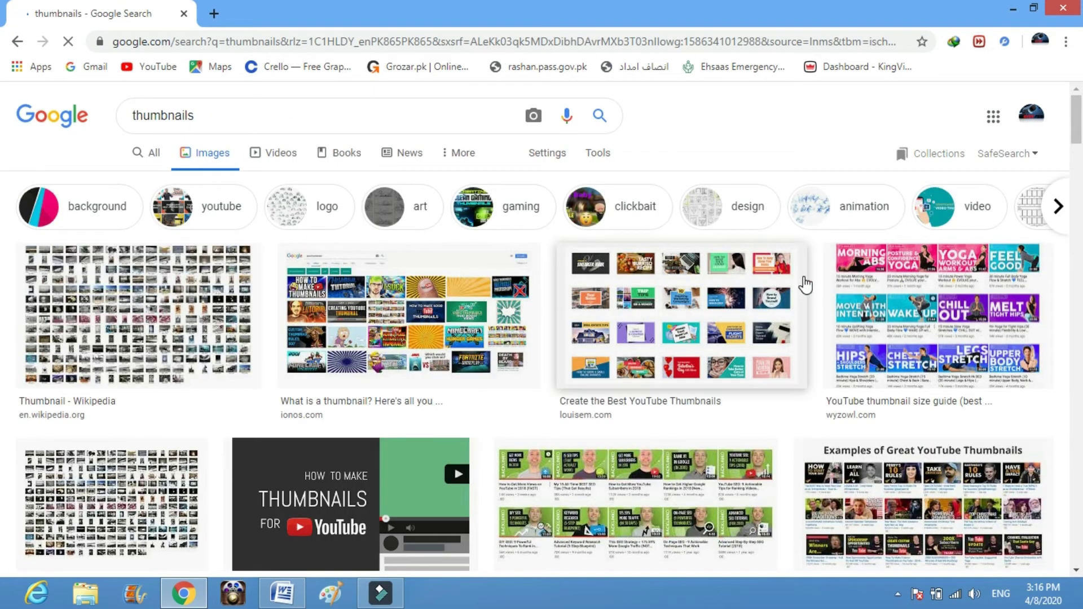
Look through the image results for a thumbnail picture that suits the heading about making a channel thumbnail
drag(1079, 145, 1081, 183)
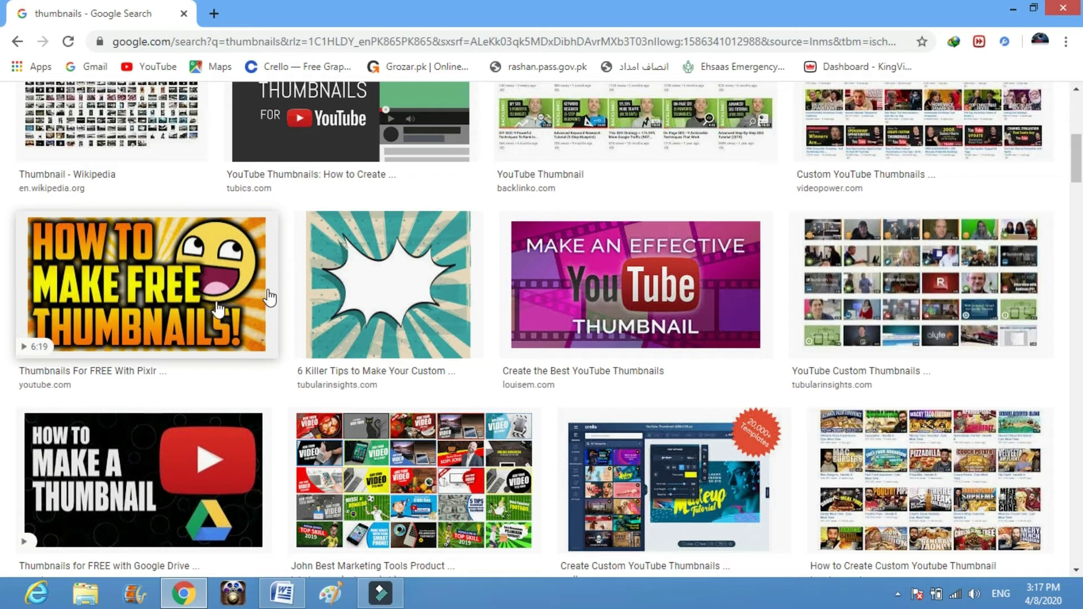
scroll(6, 186, down, 3)
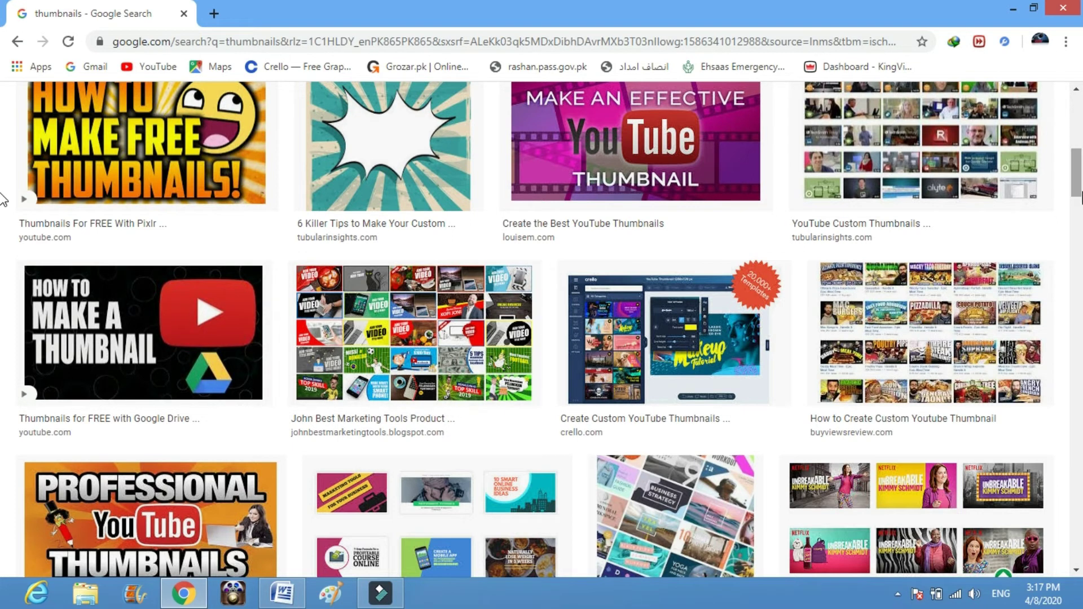
scroll(2, 182, down, 4)
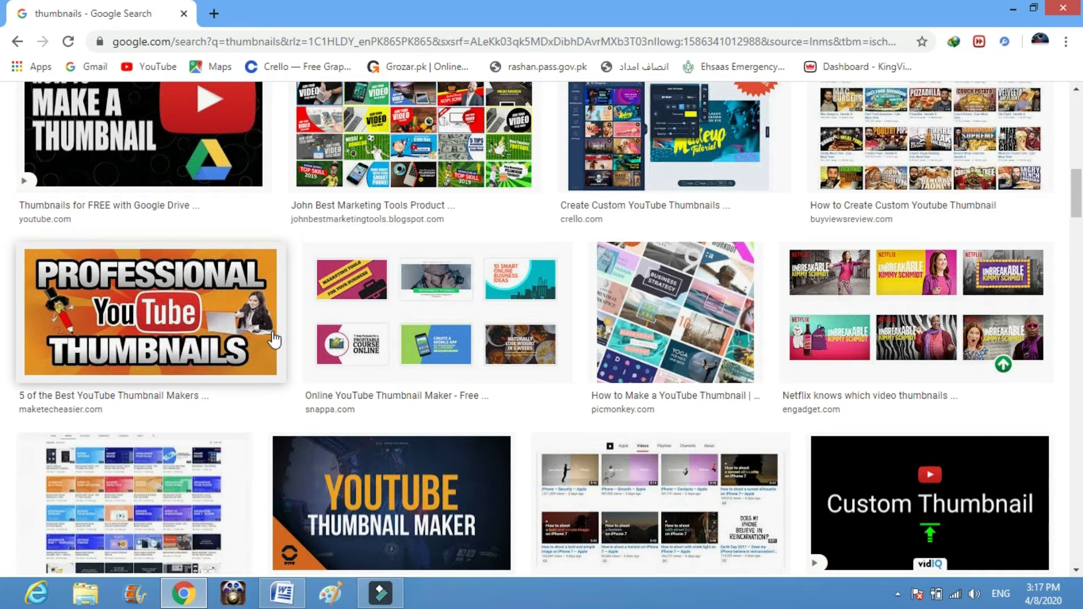
scroll(3, 175, up, 8)
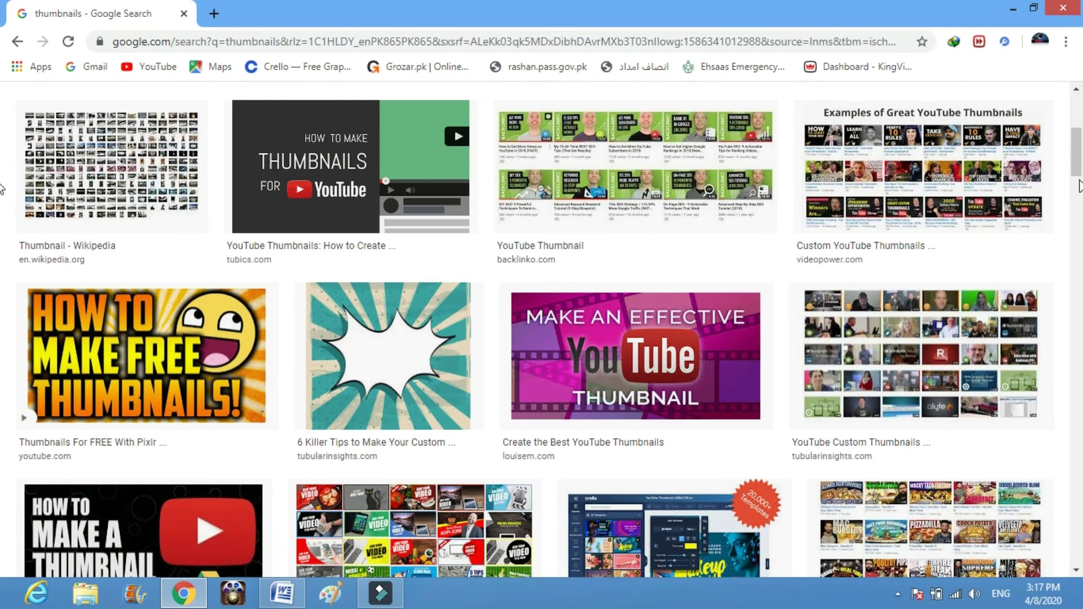
scroll(3, 197, down, 12)
scroll(2, 220, down, 6)
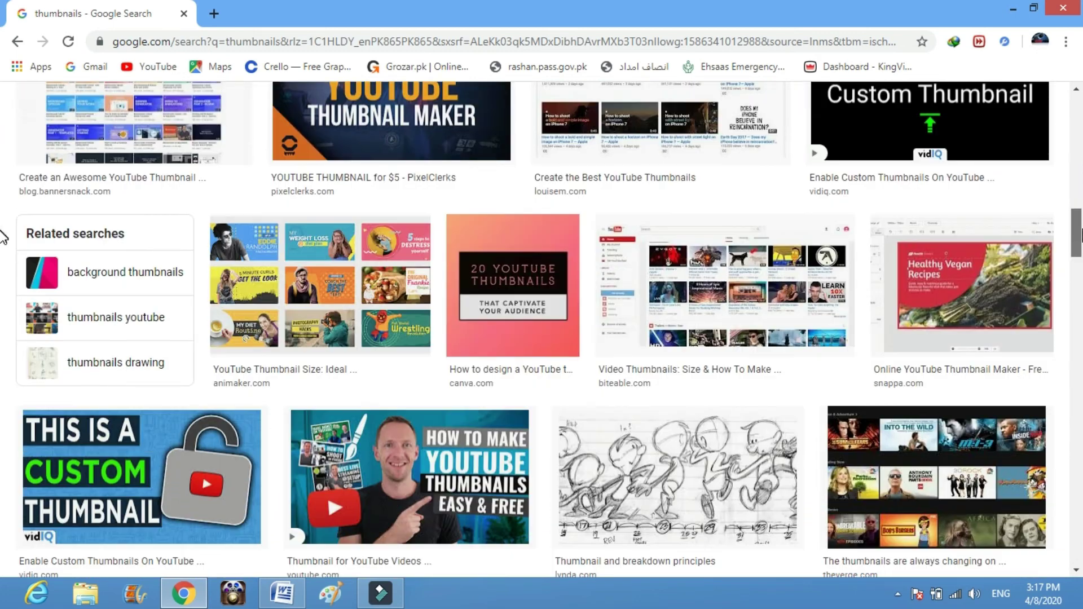
scroll(3, 248, up, 4)
scroll(2, 259, down, 8)
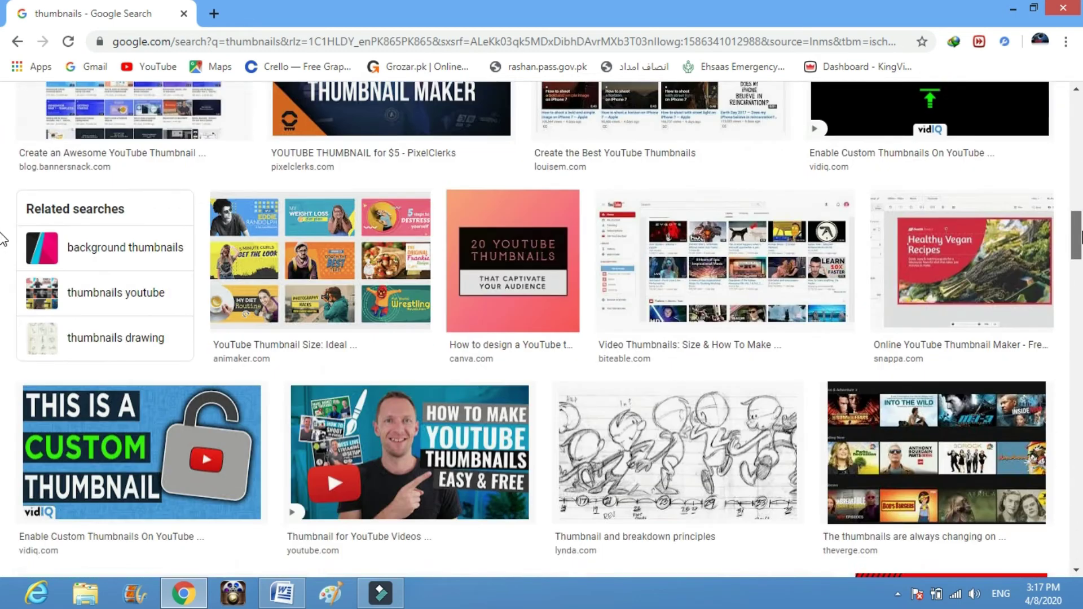
scroll(3, 283, down, 6)
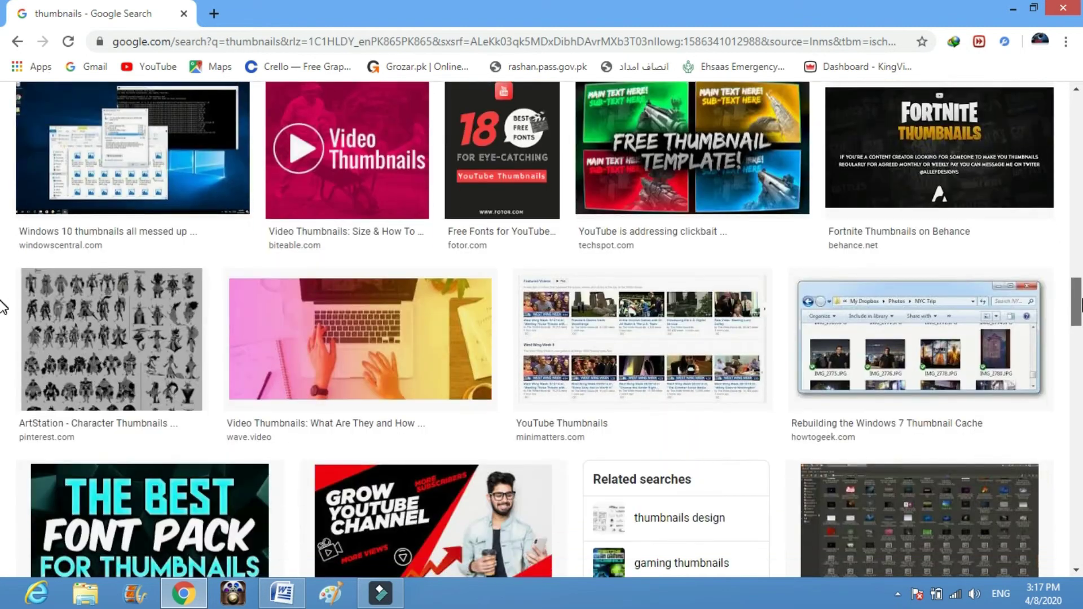
scroll(3, 308, down, 1)
drag(1079, 304, 1067, 223)
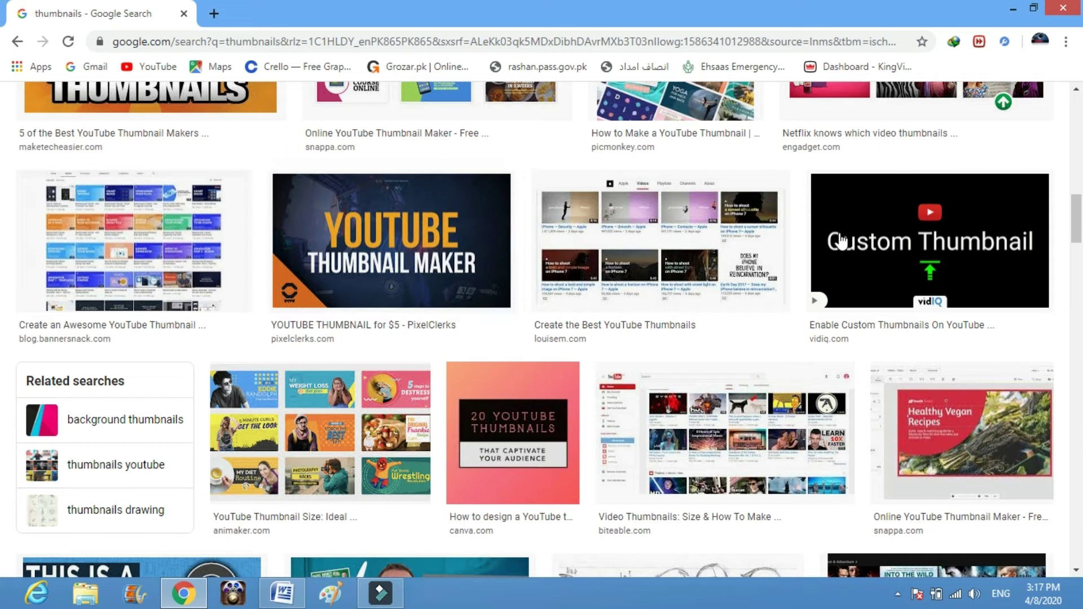
drag(1077, 221, 1078, 176)
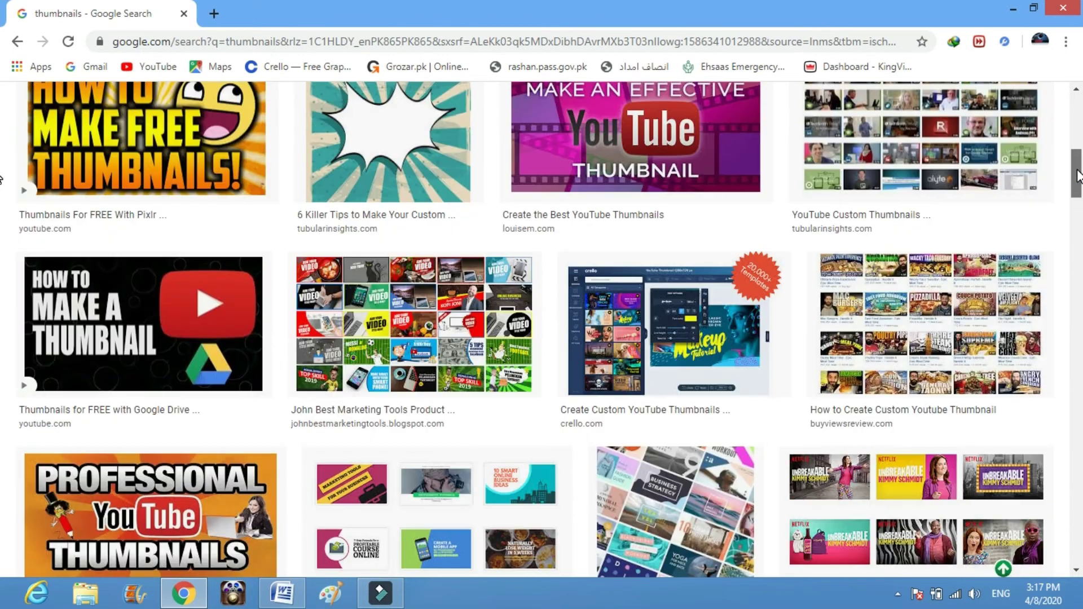
Open the large preview of the black "How to Make a Thumbnail" image with the YouTube and Google Drive logos
right_click(107, 345)
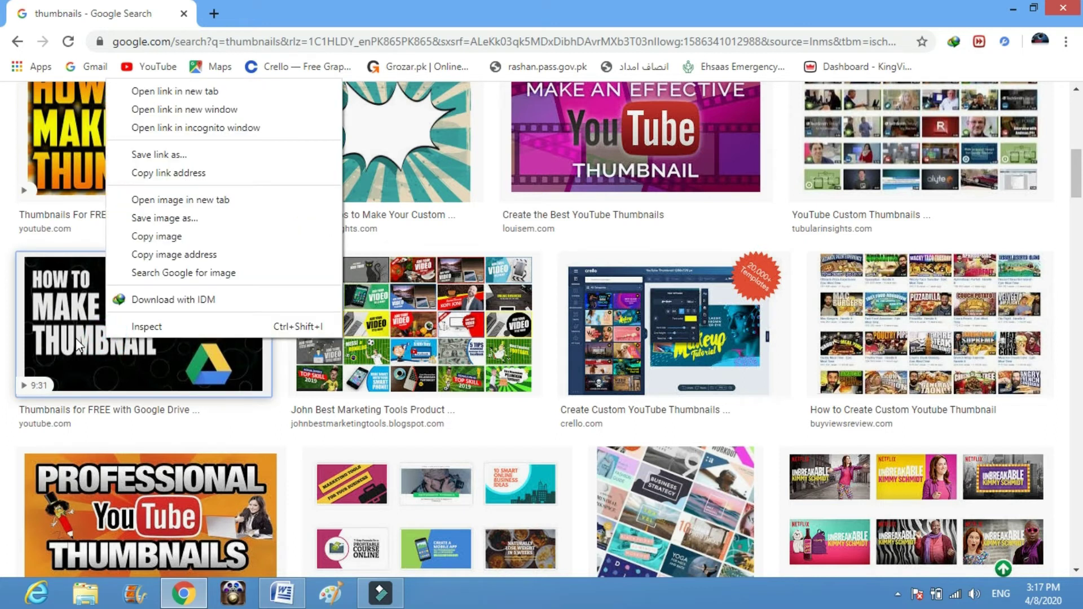
click(79, 345)
click(68, 343)
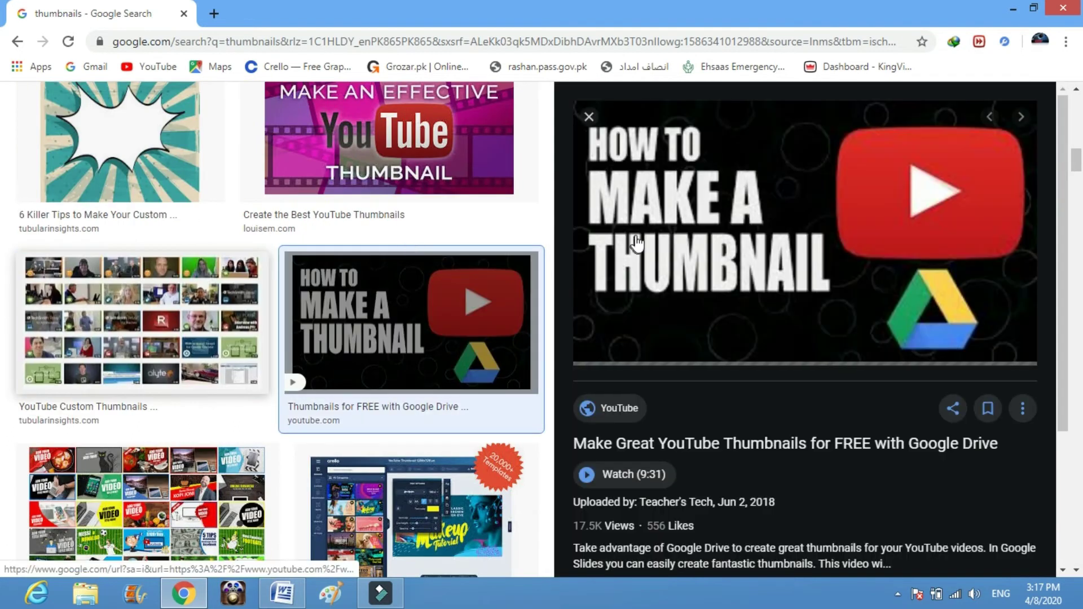
Save the previewed image to the Desktop as a JPEG named "sds"
right_click(777, 244)
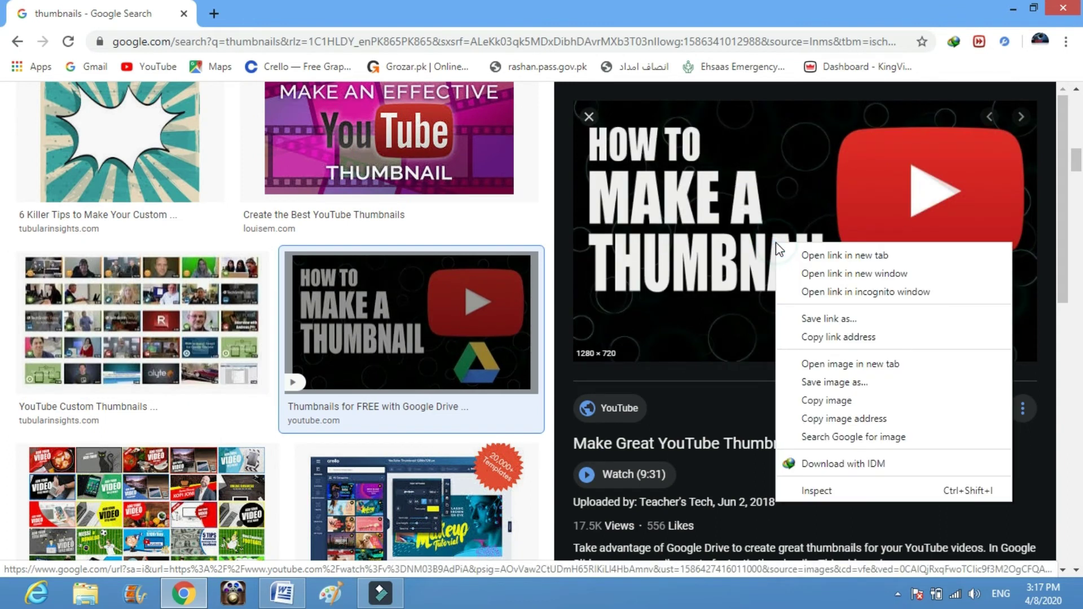
click(856, 388)
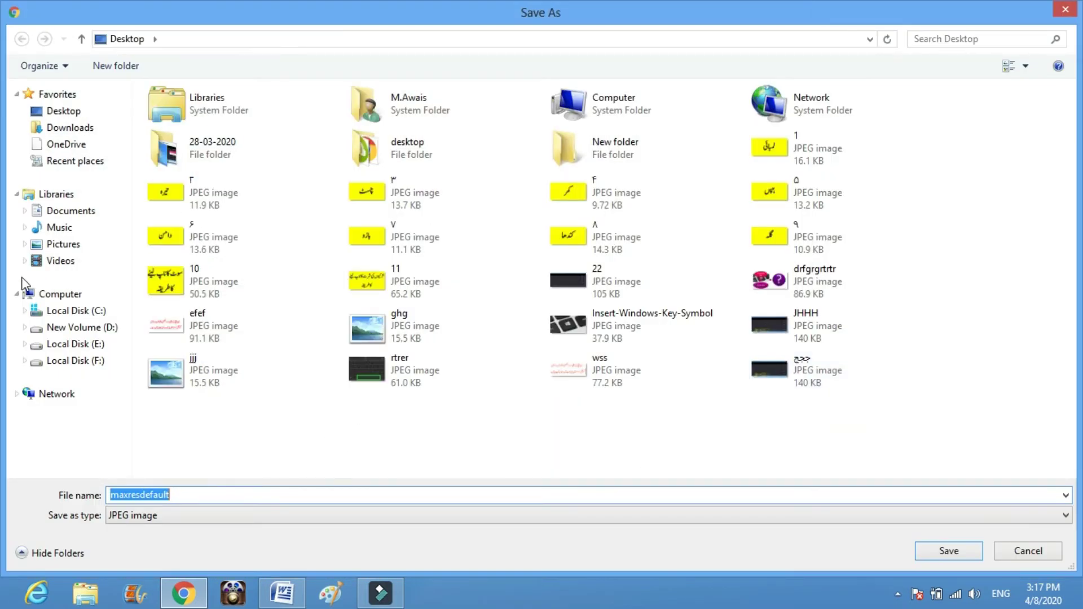
click(79, 112)
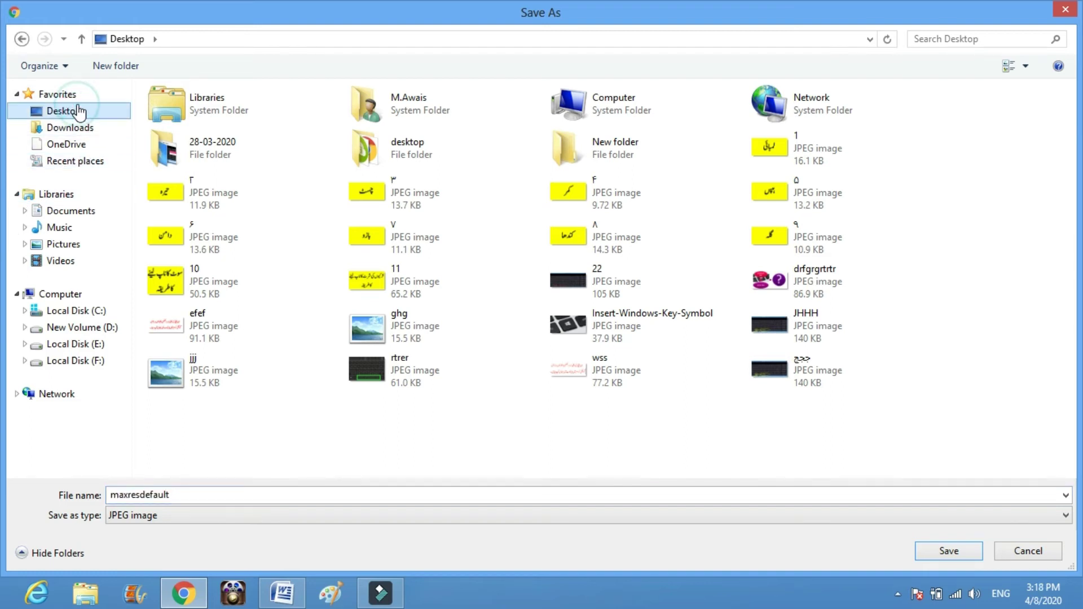
click(203, 490)
key(BackSpace)
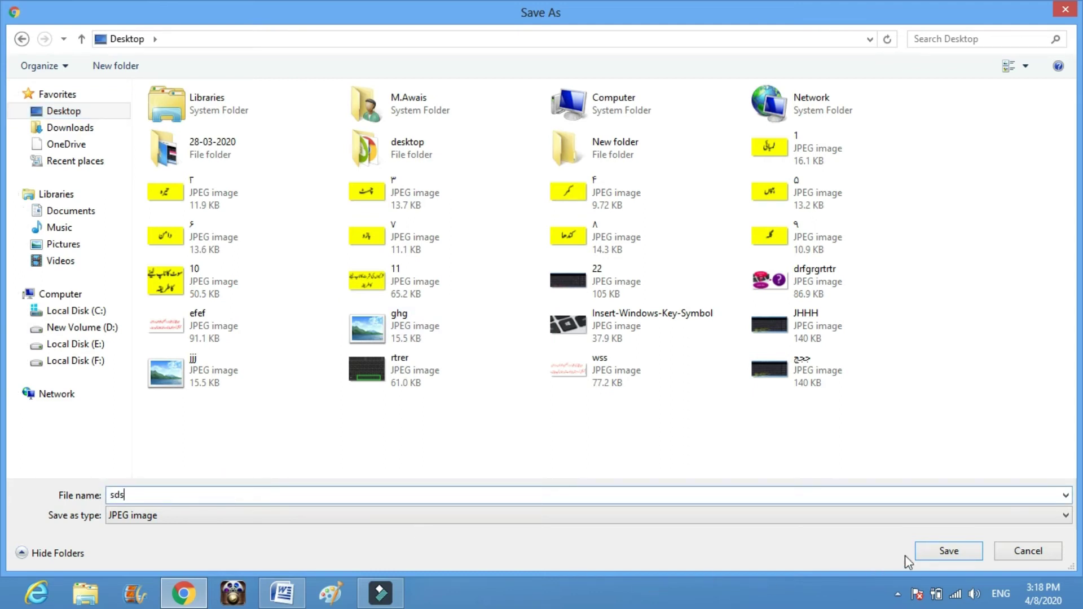
click(932, 551)
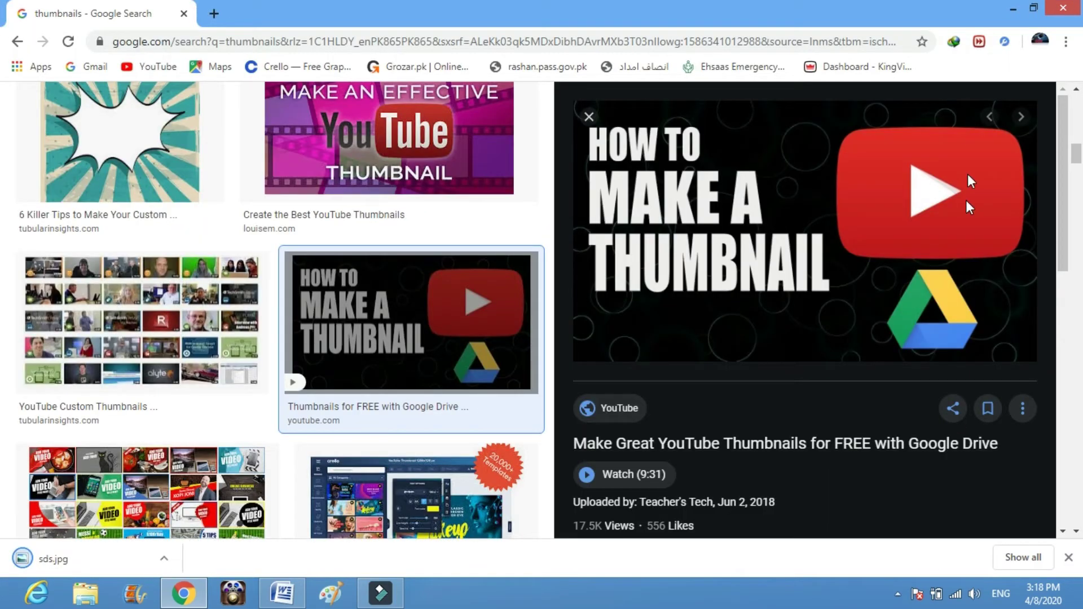
Go to the desktop and insert the saved sds image into the Word document before the first heading line
click(1014, 9)
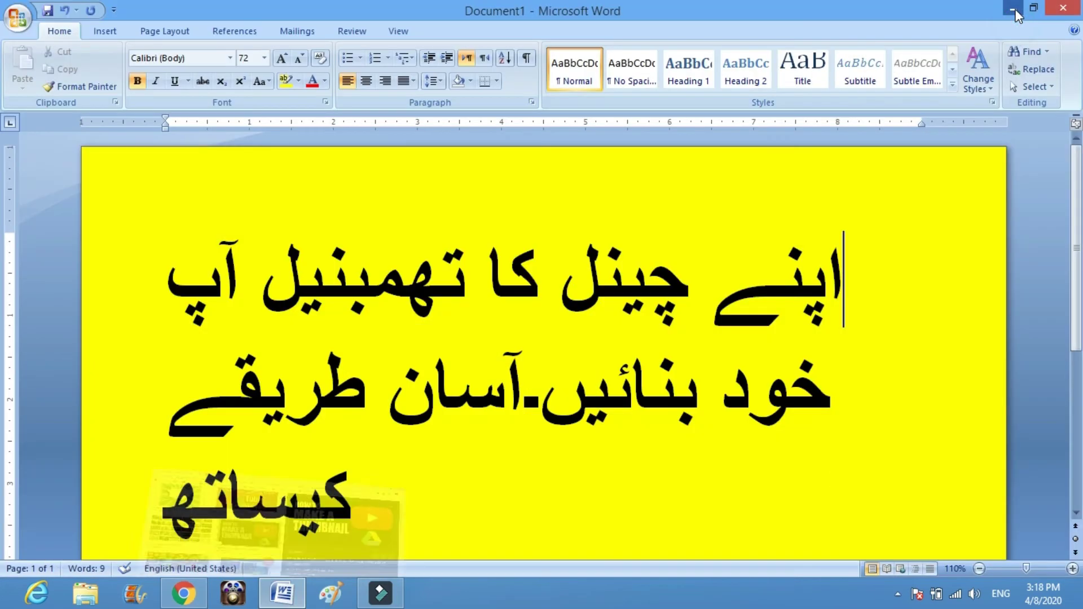
click(1013, 10)
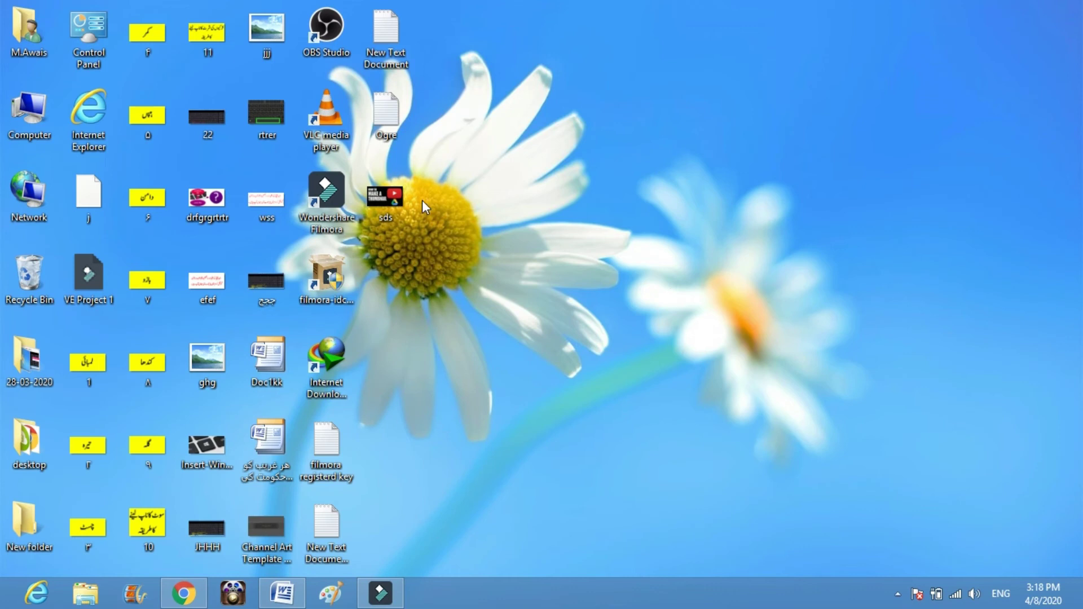
drag(387, 217, 455, 496)
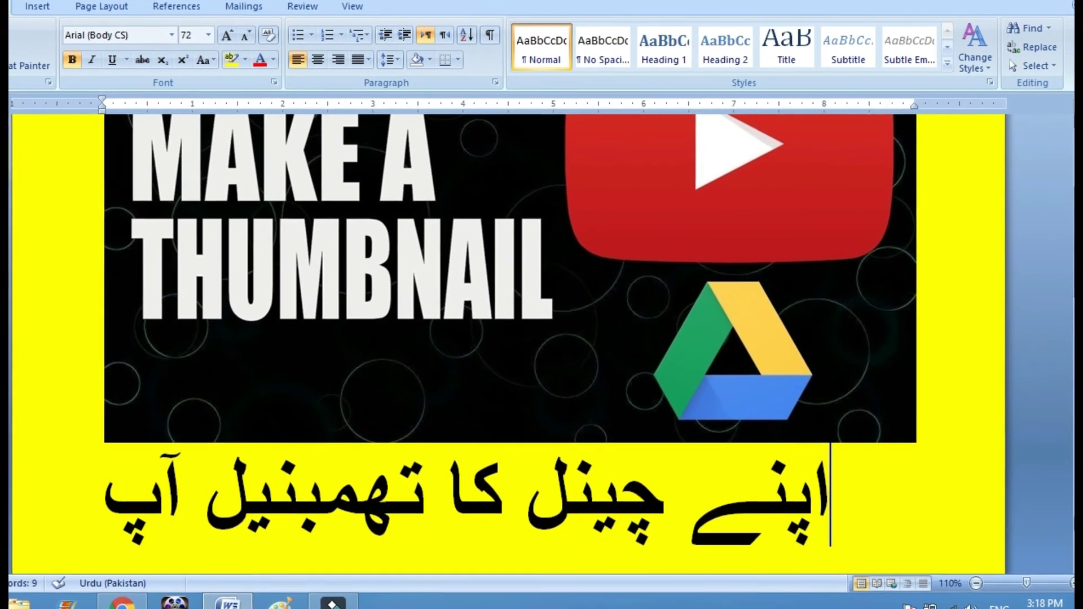
Set the text wrapping of the inserted thumbnail picture to Through
scroll(586, 271, up, 3)
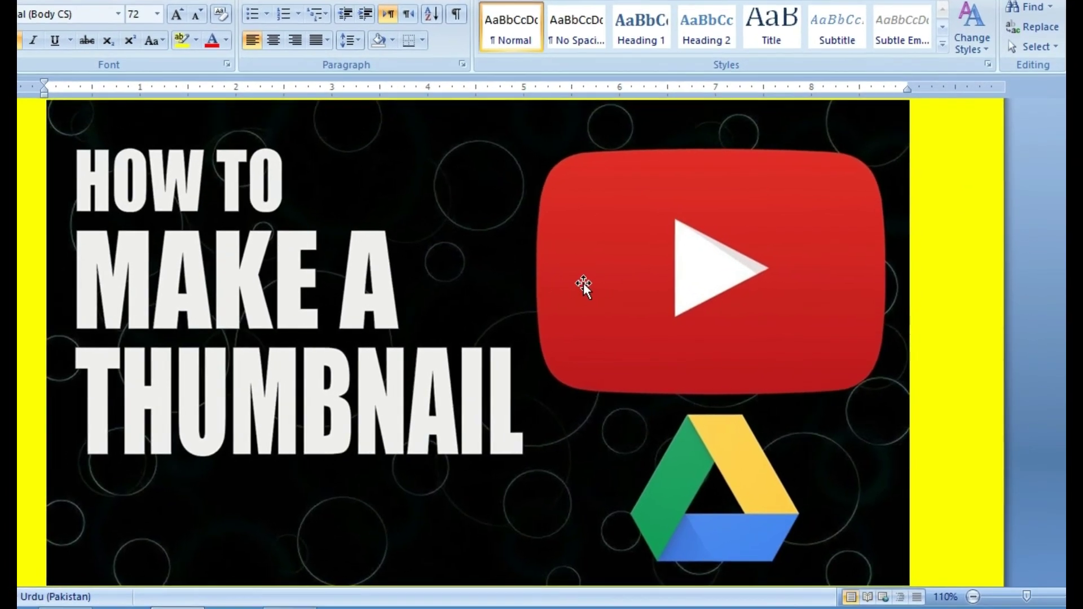
right_click(578, 282)
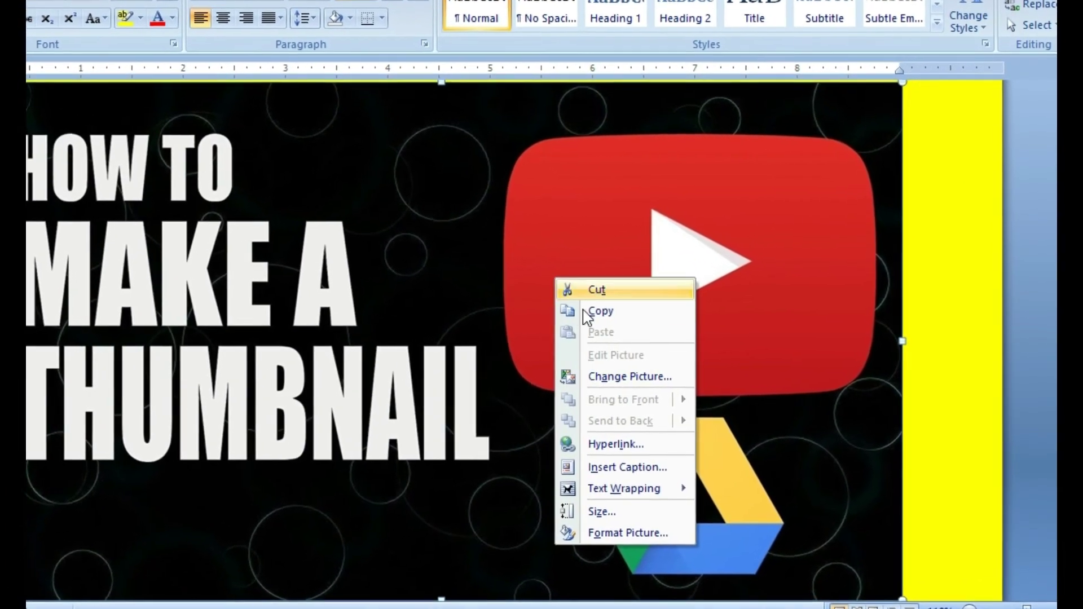
mouse_move(669, 489)
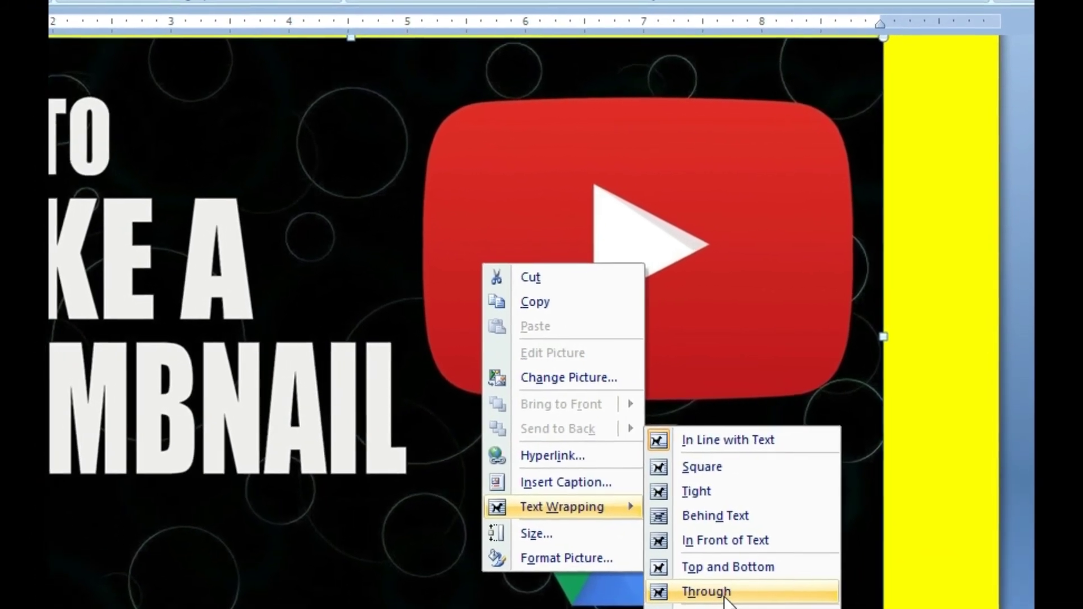
click(717, 592)
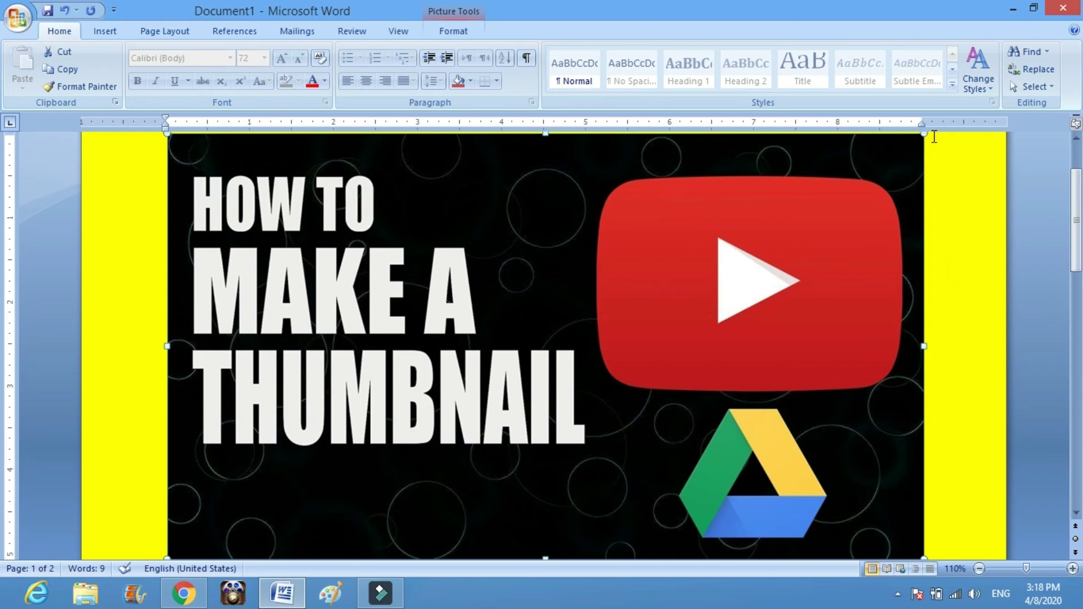
Shrink the picture proportionally to about 2.8" wide and move it beside the last heading line, near the page's right margin
drag(924, 136, 406, 437)
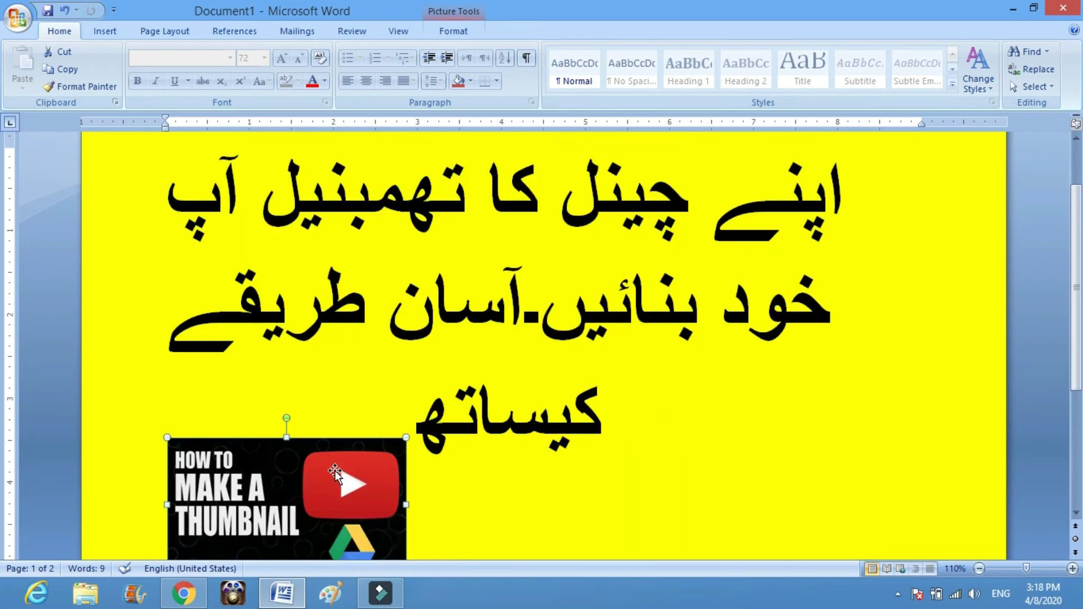
drag(457, 389, 835, 368)
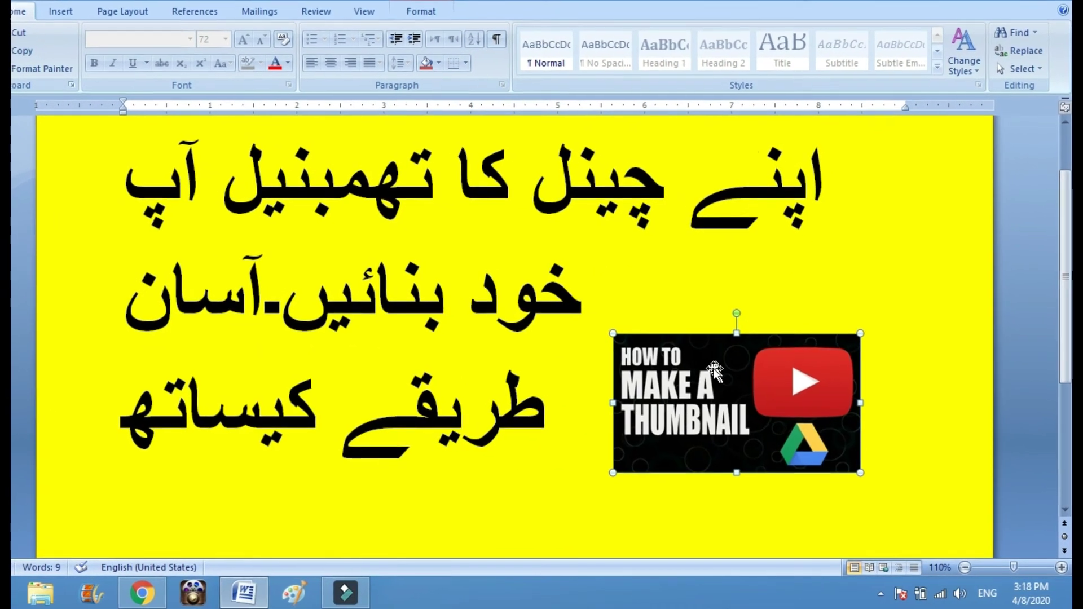
Set the picture's text wrapping to Behind Text and place it below the second heading line, in the page's lower right area
right_click(715, 377)
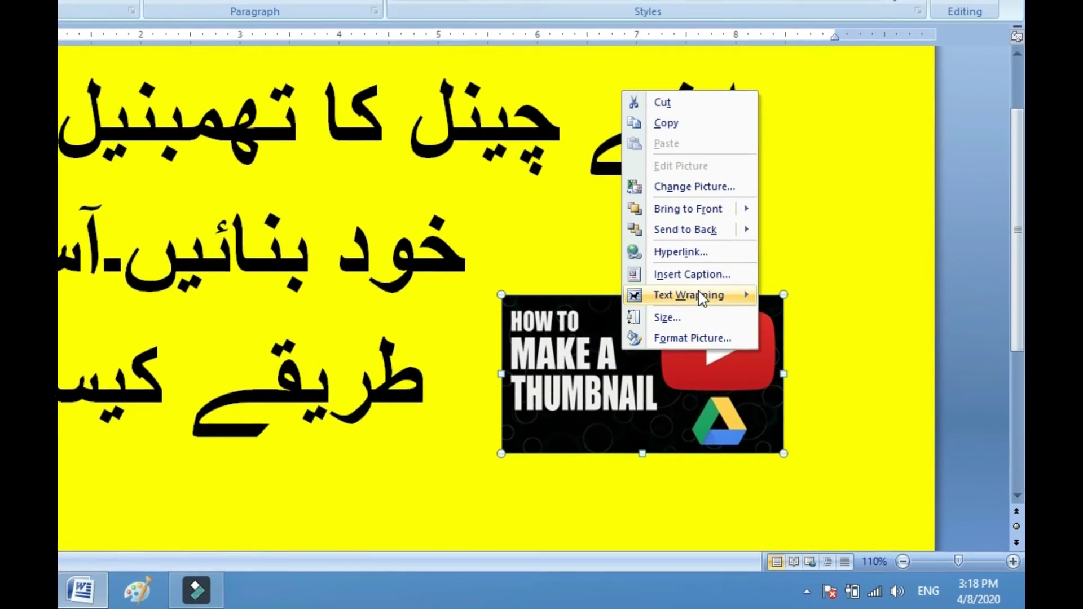
mouse_move(694, 297)
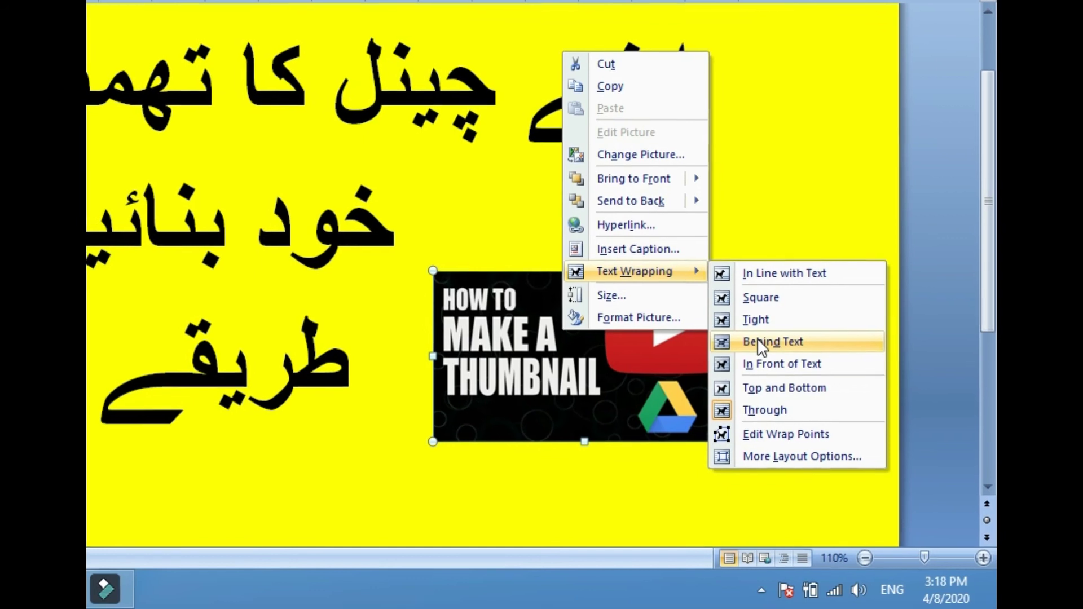
click(767, 345)
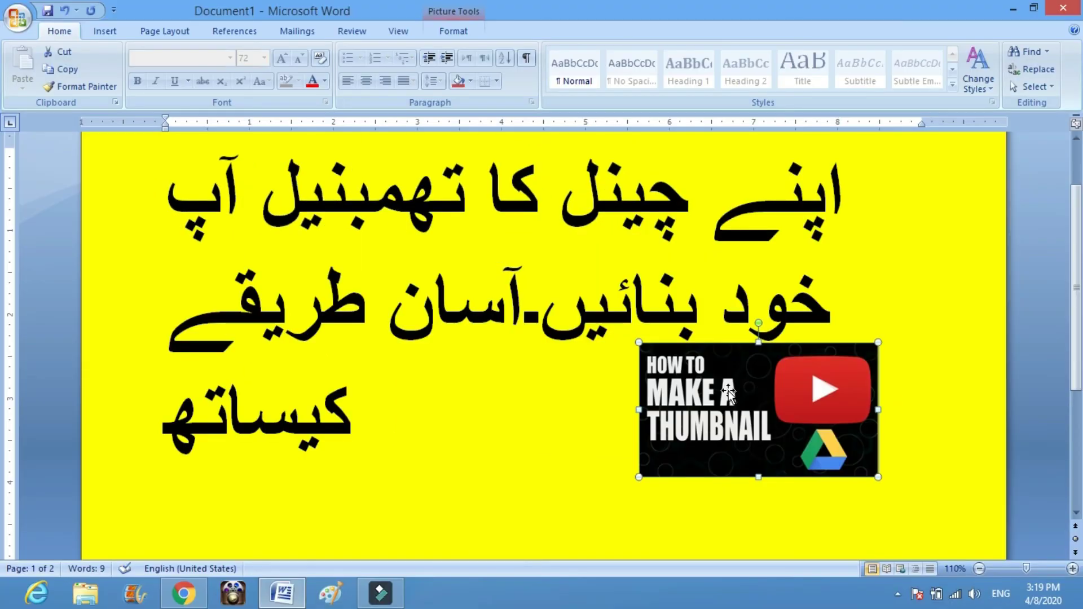
drag(728, 390, 652, 339)
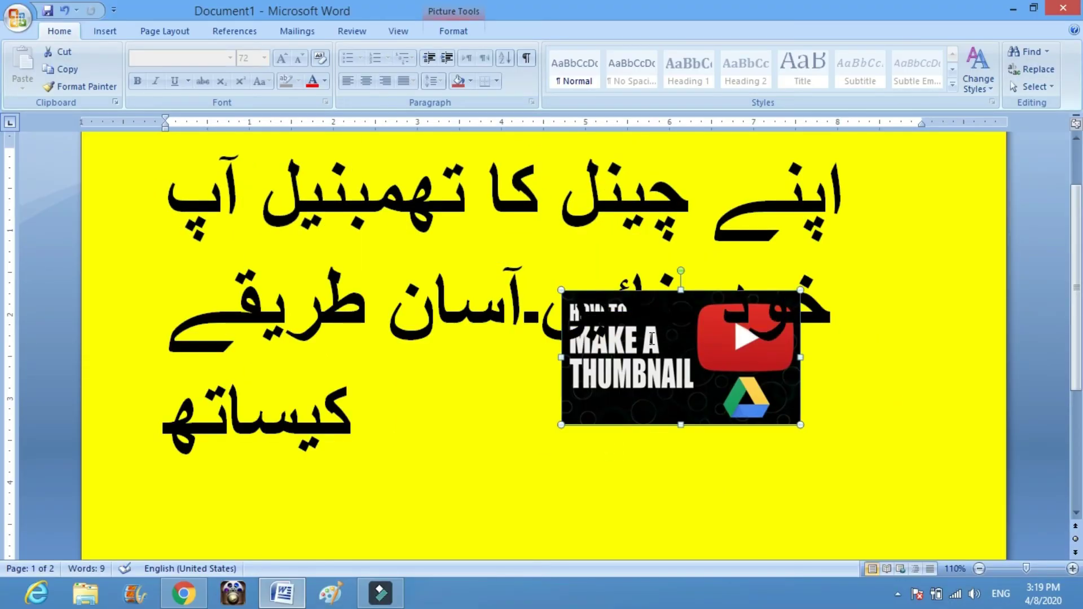
drag(698, 366, 805, 489)
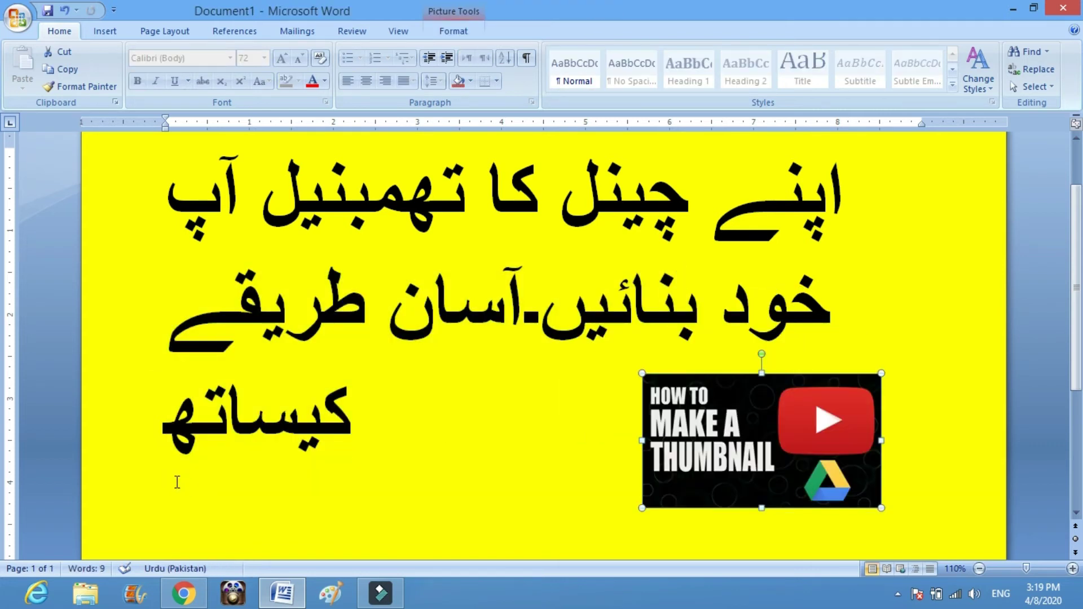
Change the font color of the whole Urdu heading to Dark Blue, Text 2
click(161, 452)
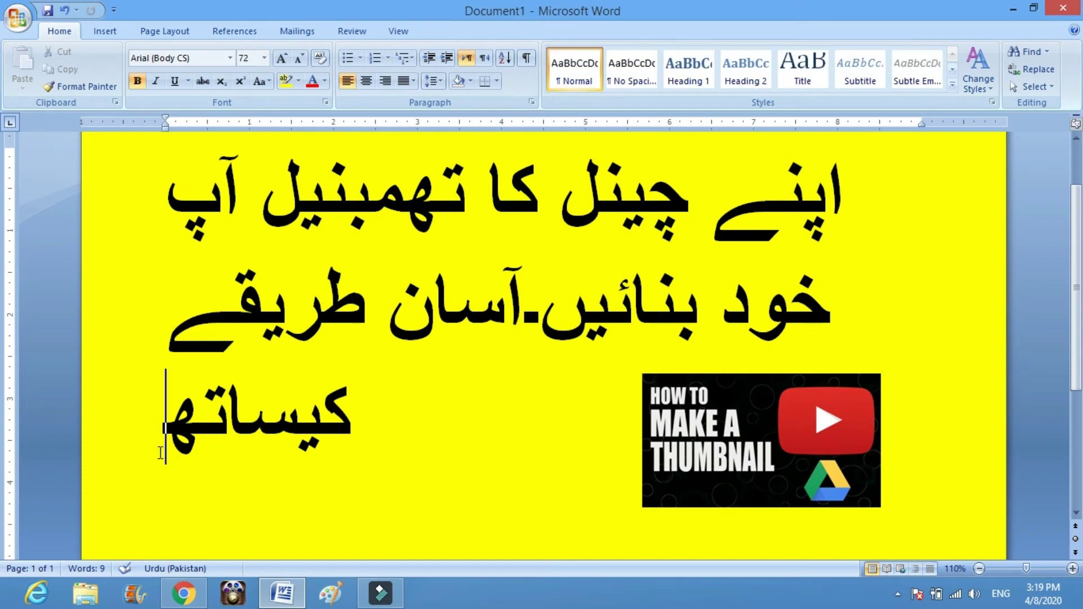
key(ctrl+a)
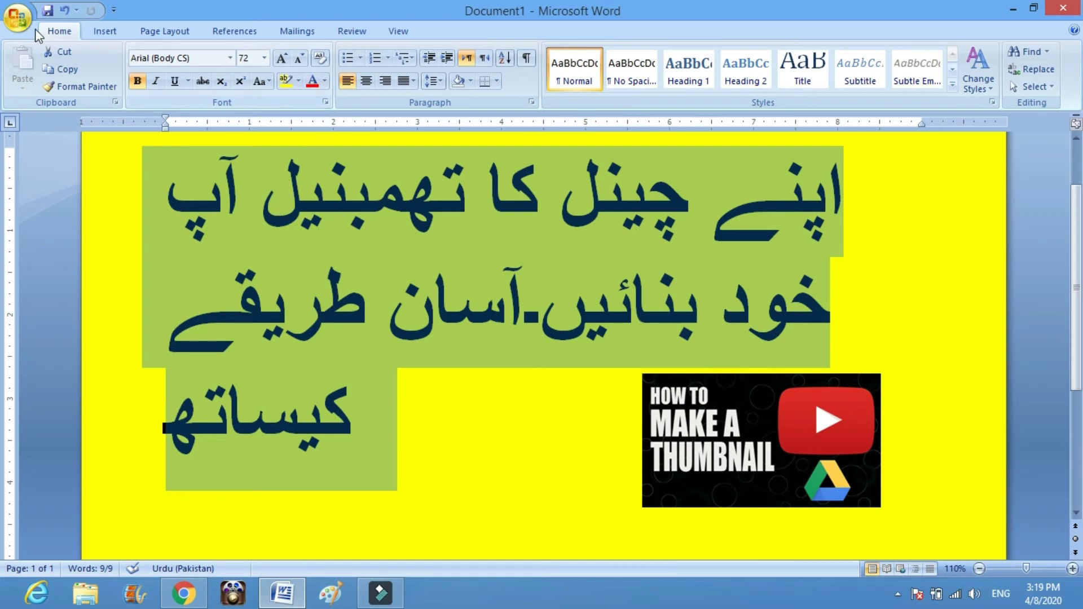
click(324, 80)
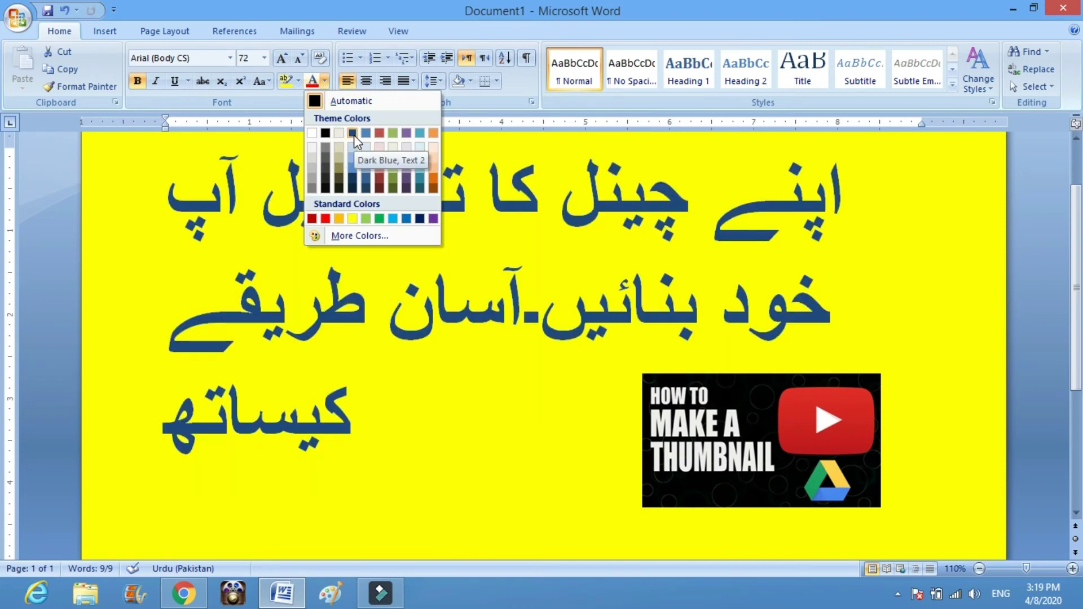
click(354, 134)
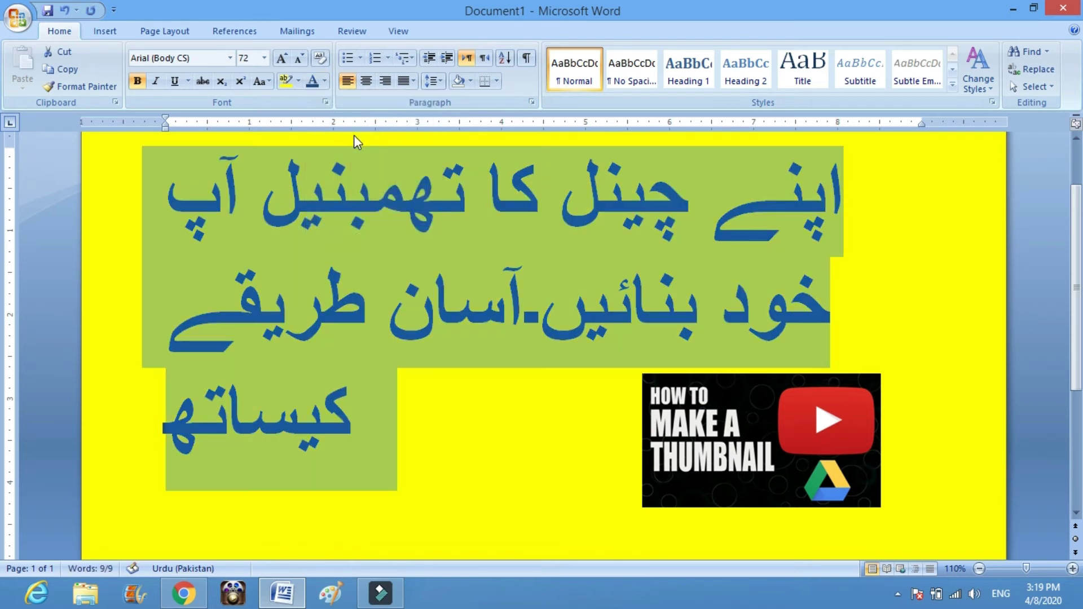
click(585, 524)
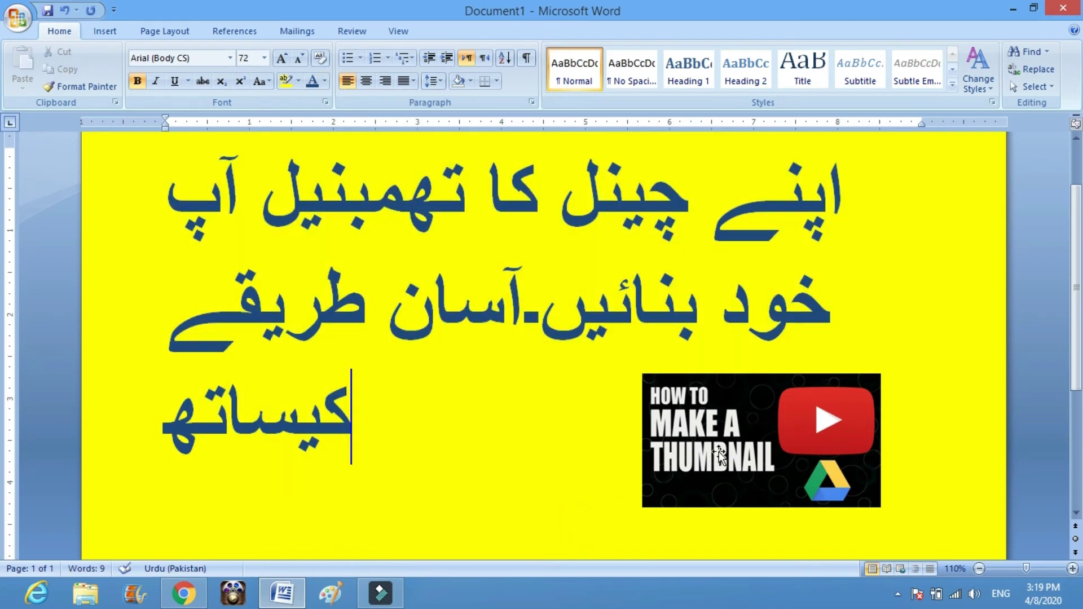
Try moving the thumbnail picture up behind the second heading line and undo the move
click(751, 449)
drag(751, 449, 641, 308)
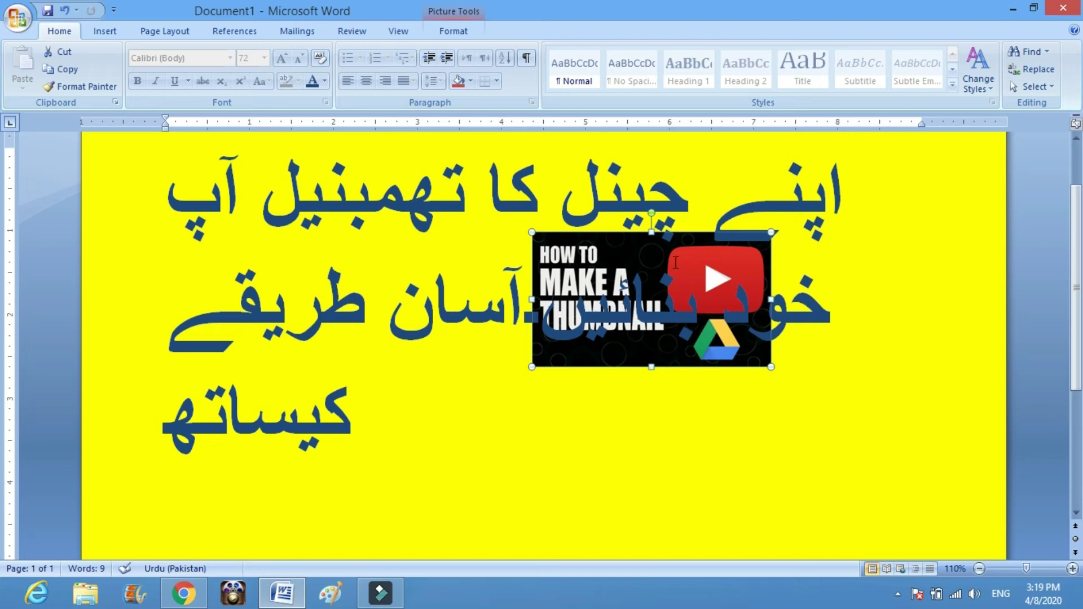
click(623, 254)
double_click(656, 258)
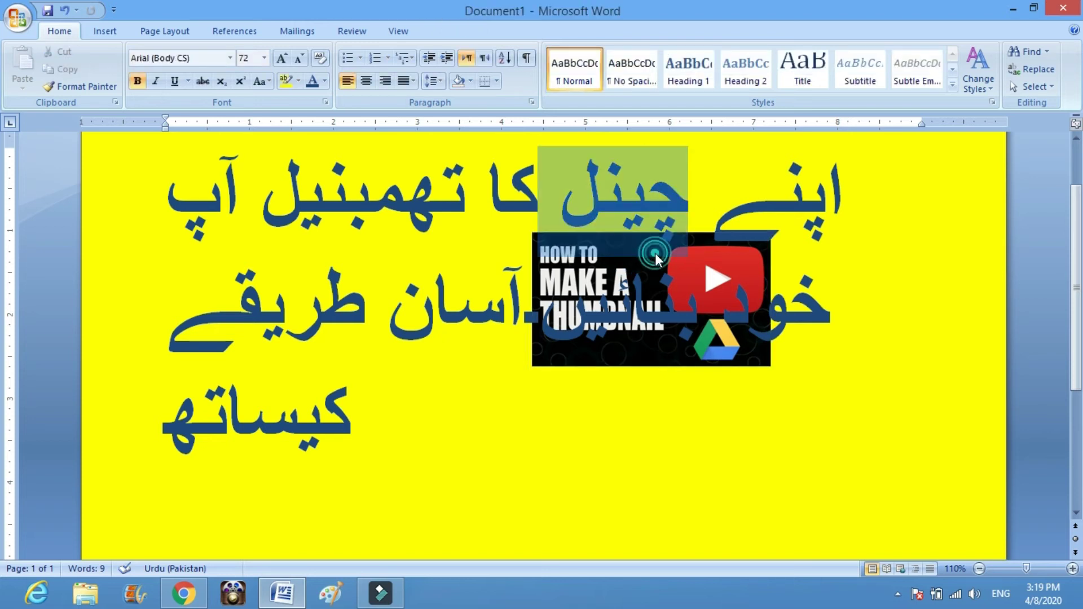
click(771, 355)
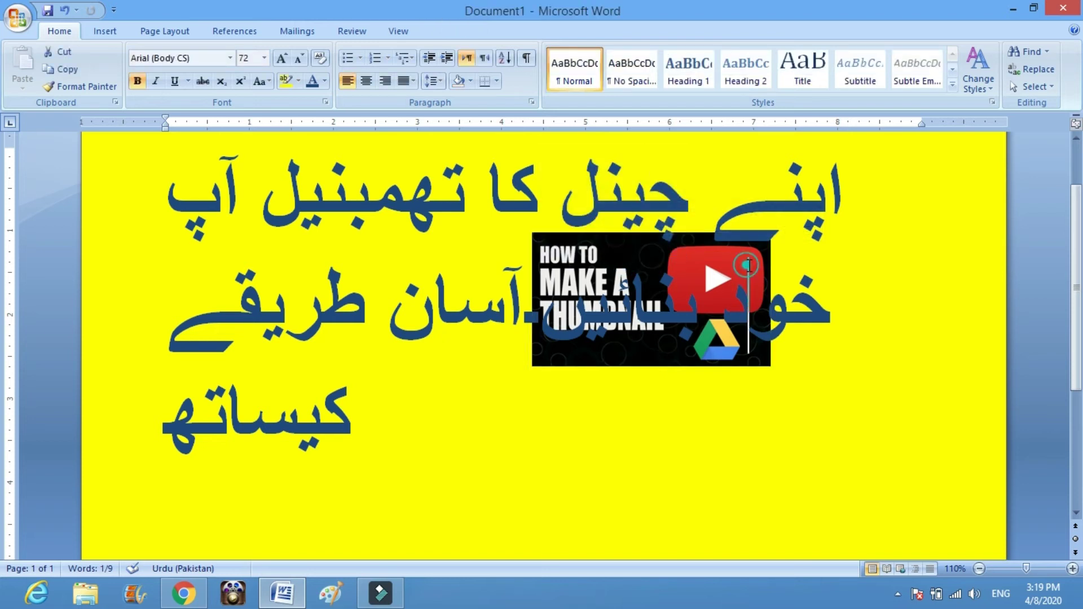
click(766, 362)
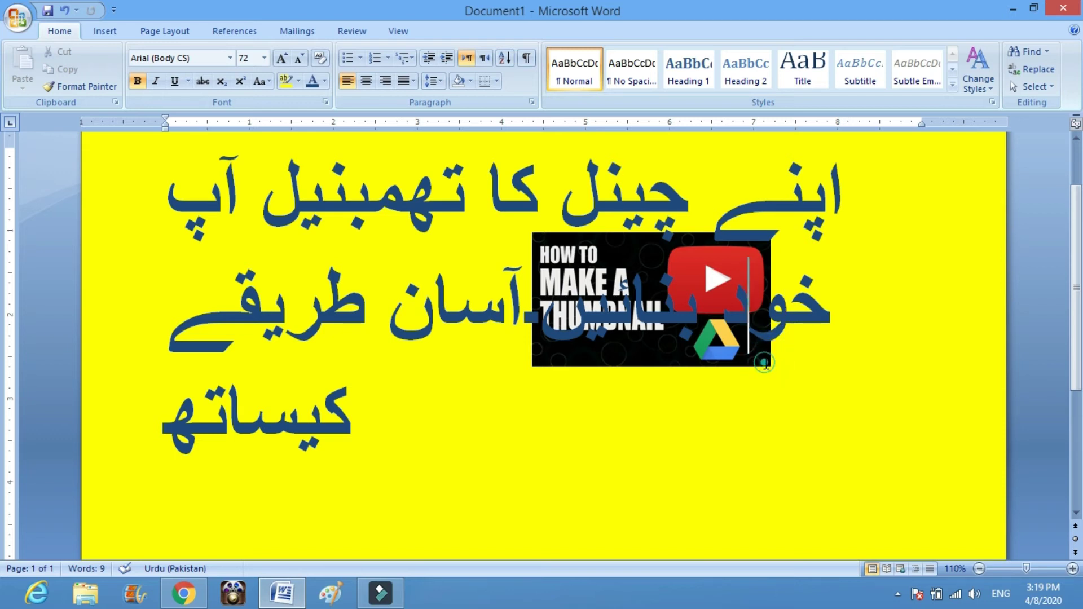
click(585, 345)
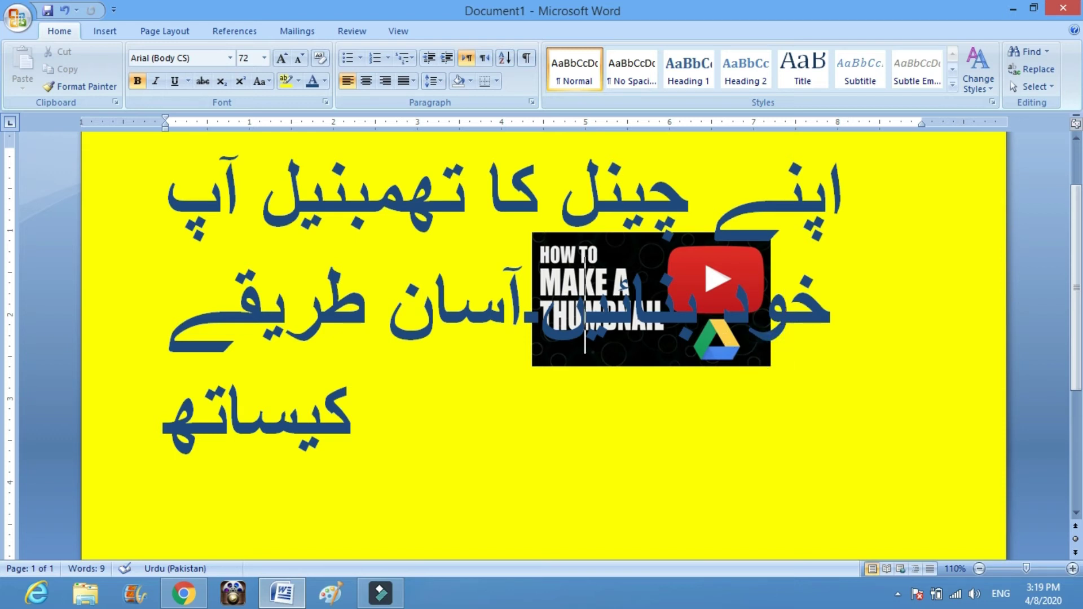
click(533, 359)
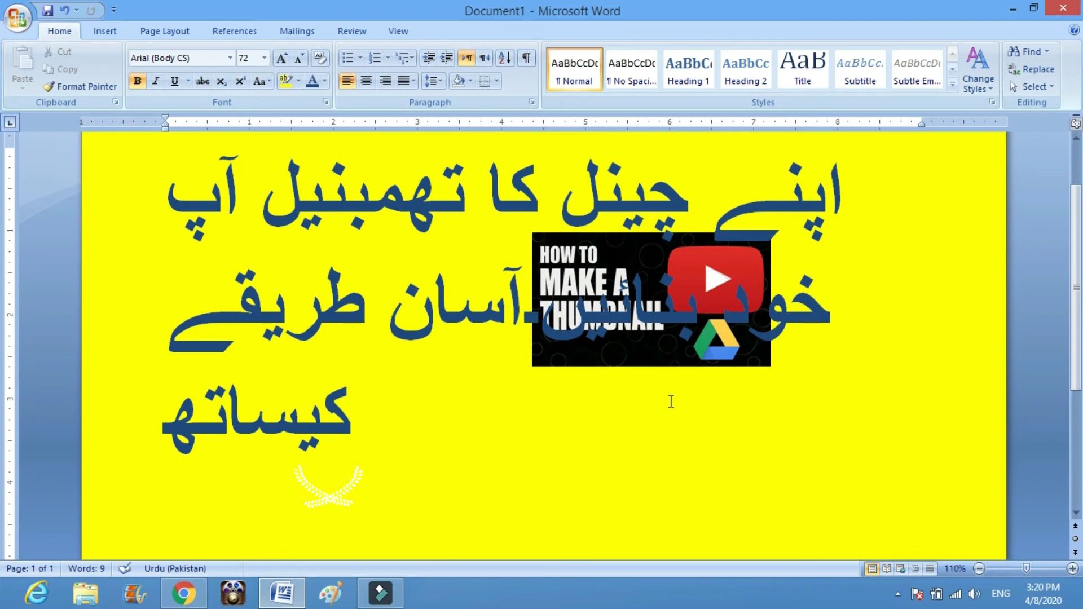
key(ctrl+z)
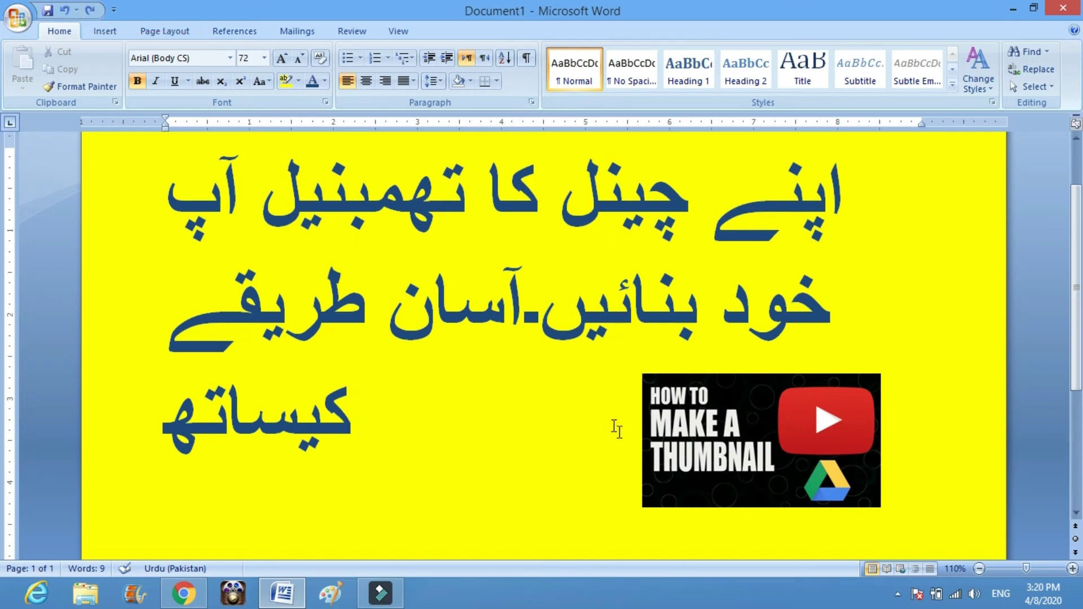
Stretch the thumbnail picture to about 5.5" wide toward the last heading word and about 1.85" high, up to the second heading line
click(713, 439)
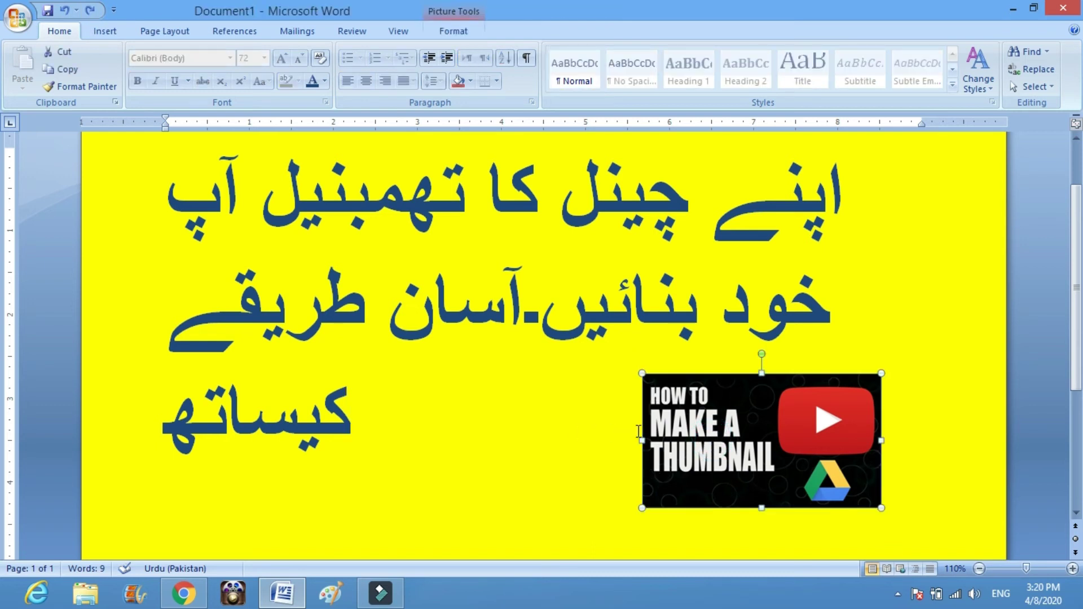
drag(644, 440, 419, 418)
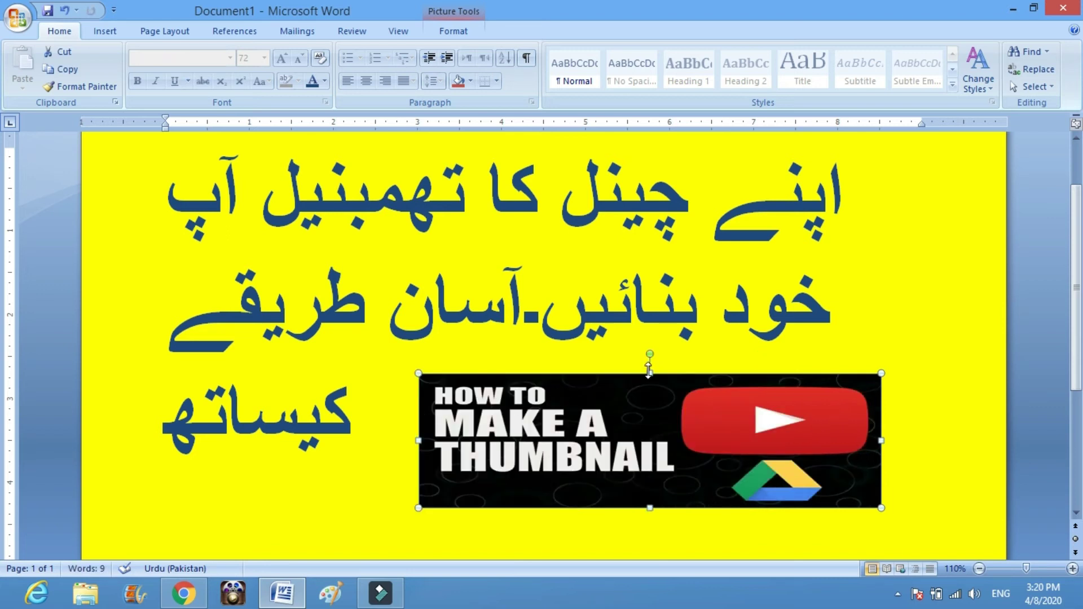
drag(650, 372, 652, 352)
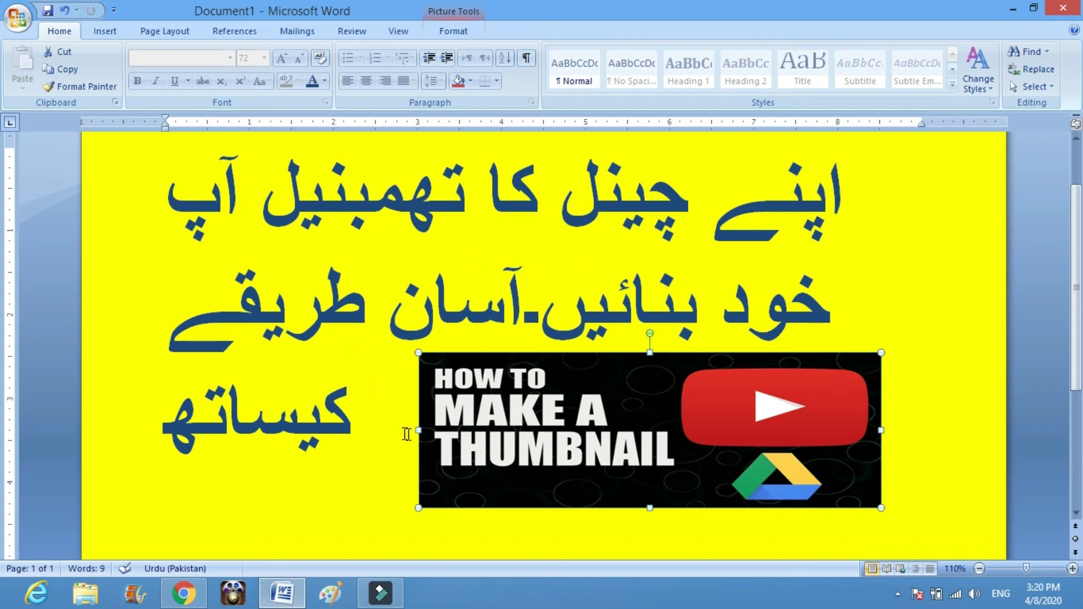
Replace "اپنے چینل" with "اپنی ویڈیو" at the start of the heading, using the Urdu keyboard layout
click(562, 209)
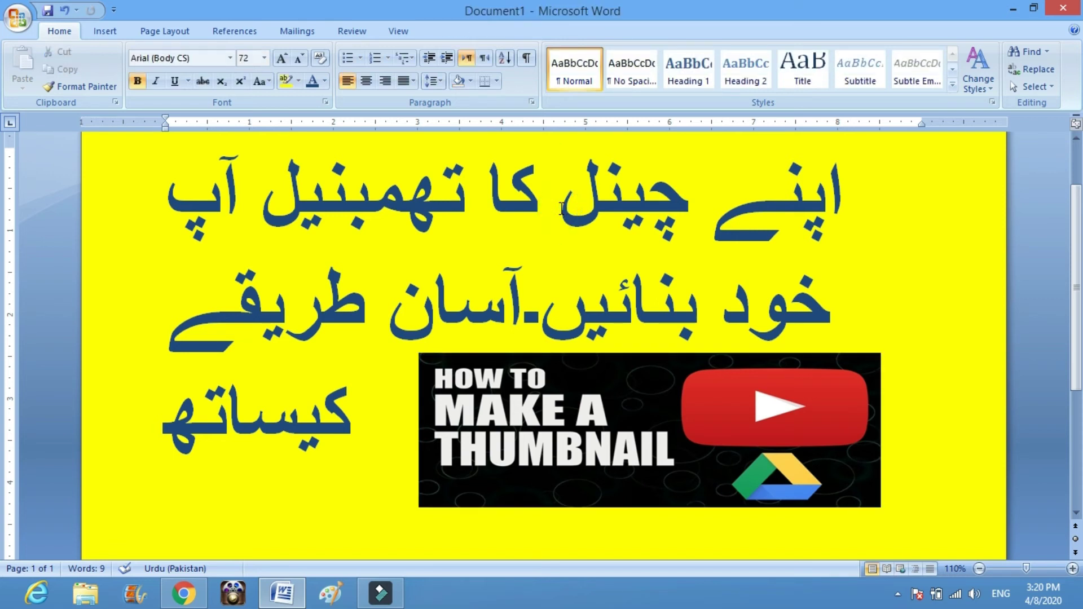
key(alt+shift)
key(BackSpace)
key(BackSpace)
key(BackSpace)
key(BackSpace)
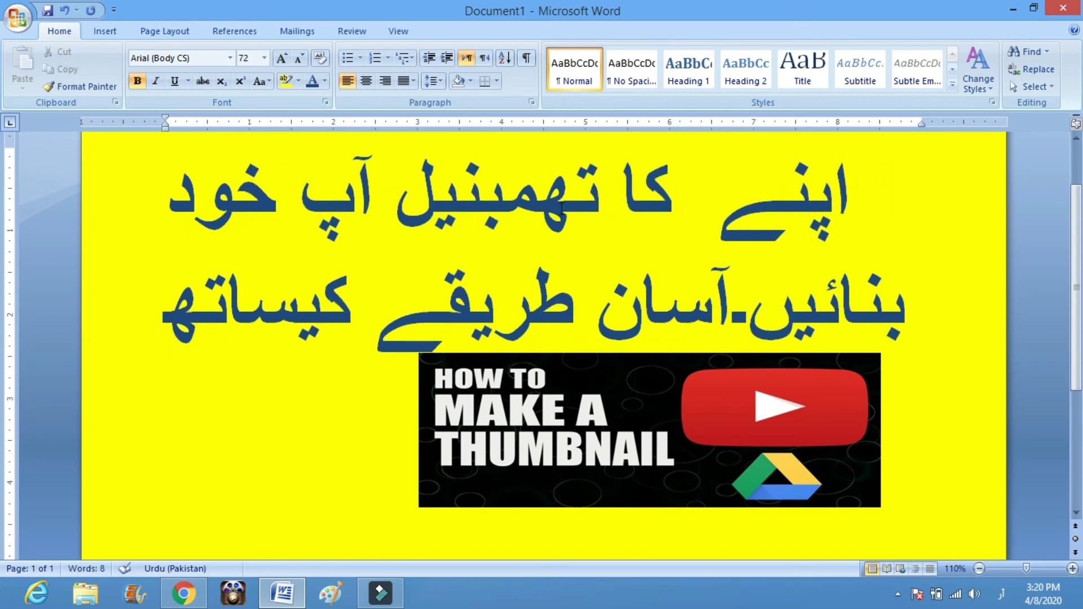
key(BackSpace)
key(BackSpace)
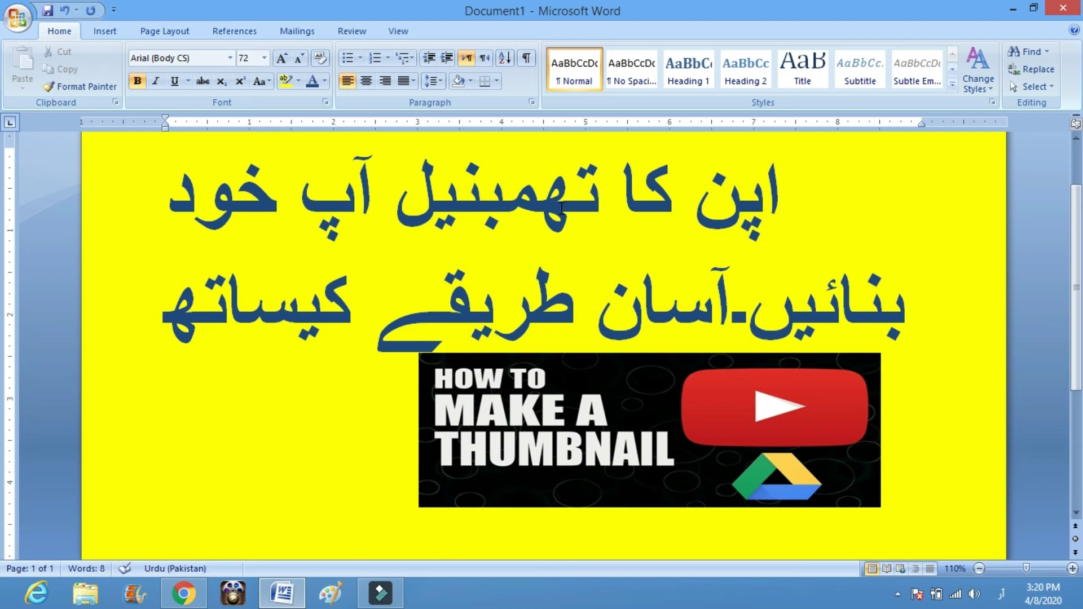
text(ی )
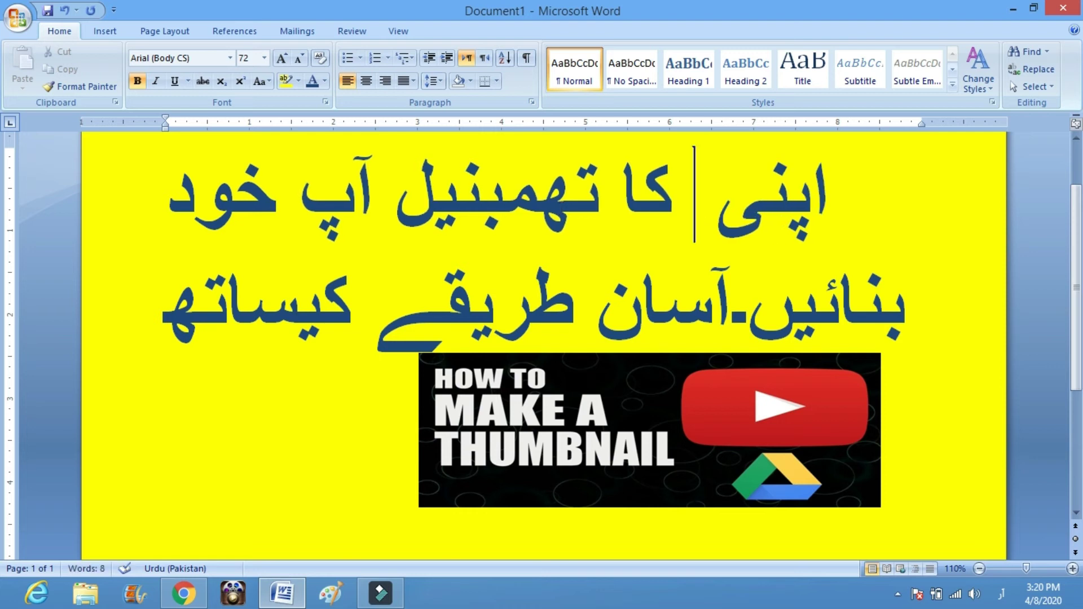
text(وی)
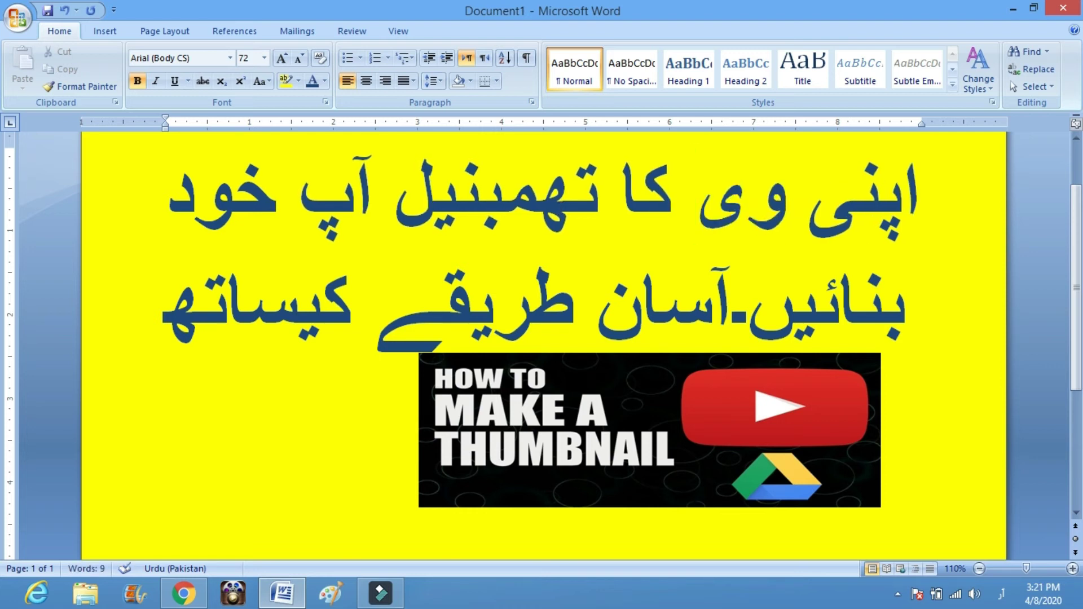
text(ڈی)
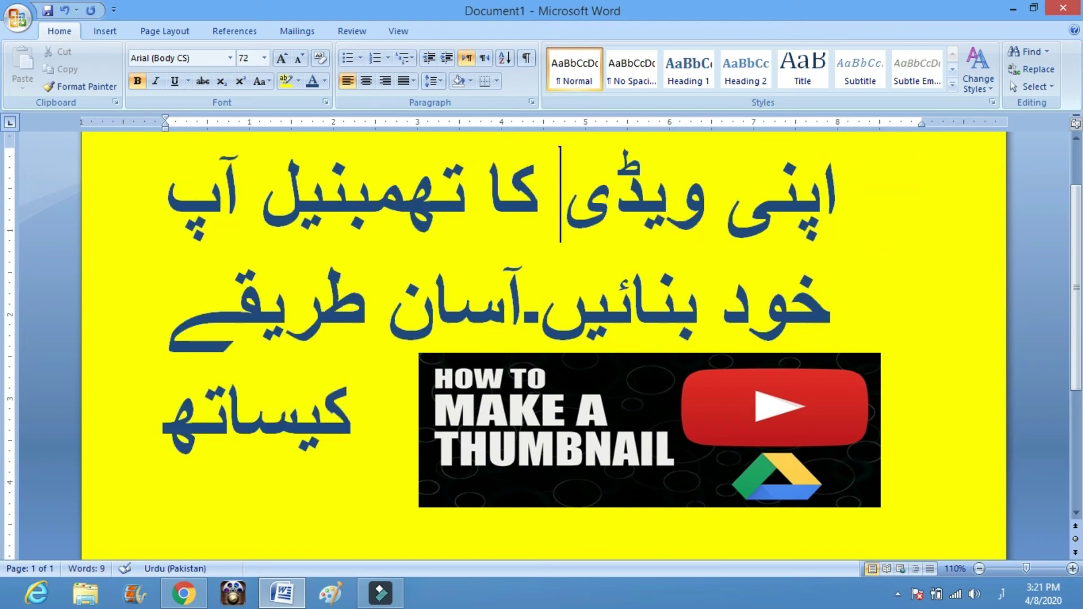
text(و)
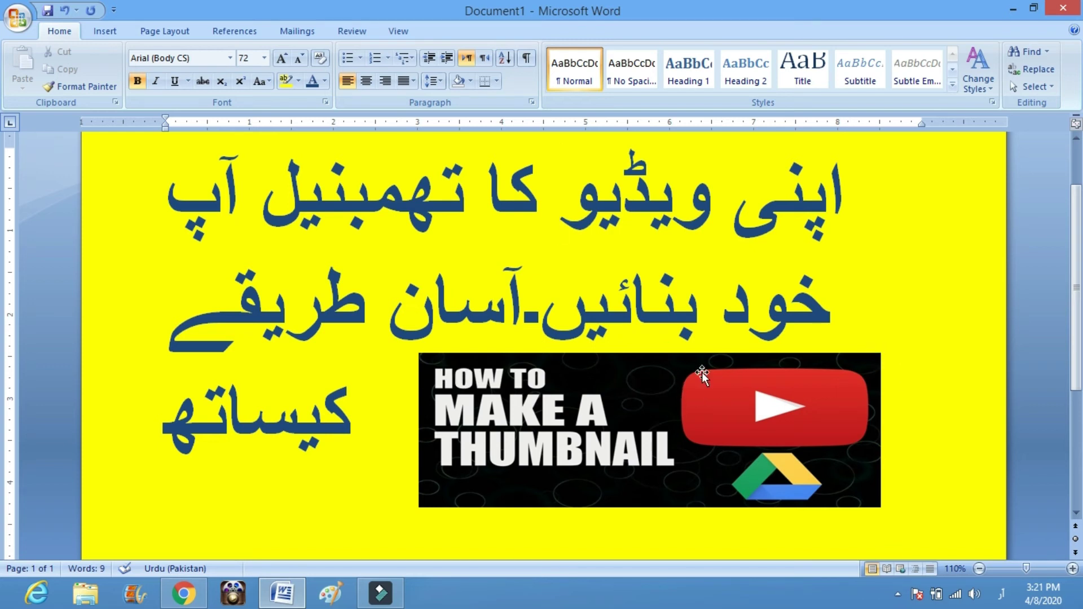
Examine the thumbnail picture's text wrapping options and the available SmartArt graphics without applying any
click(623, 468)
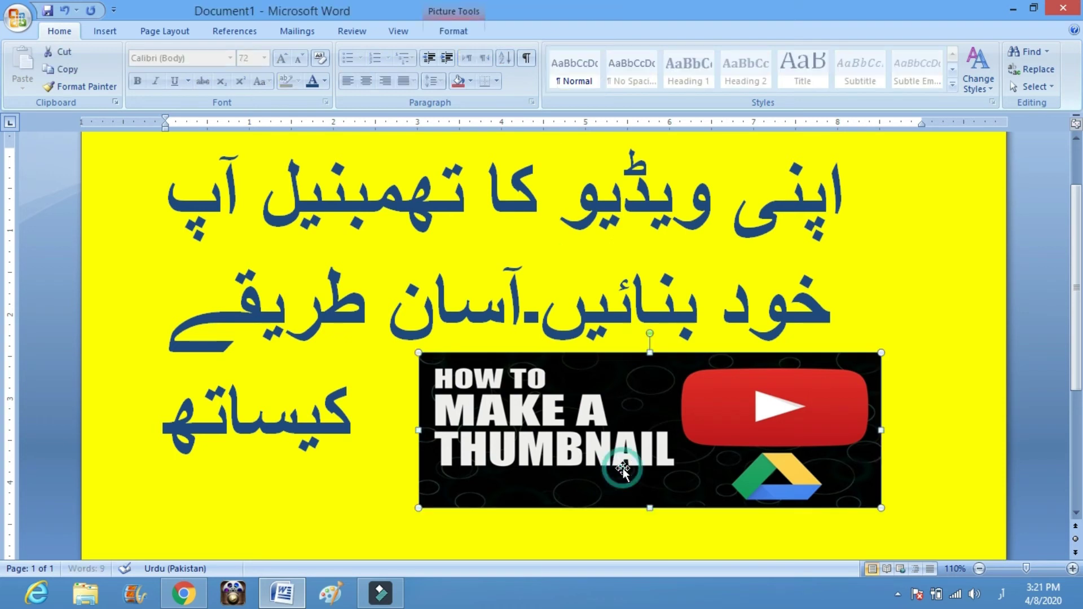
right_click(641, 402)
mouse_move(733, 361)
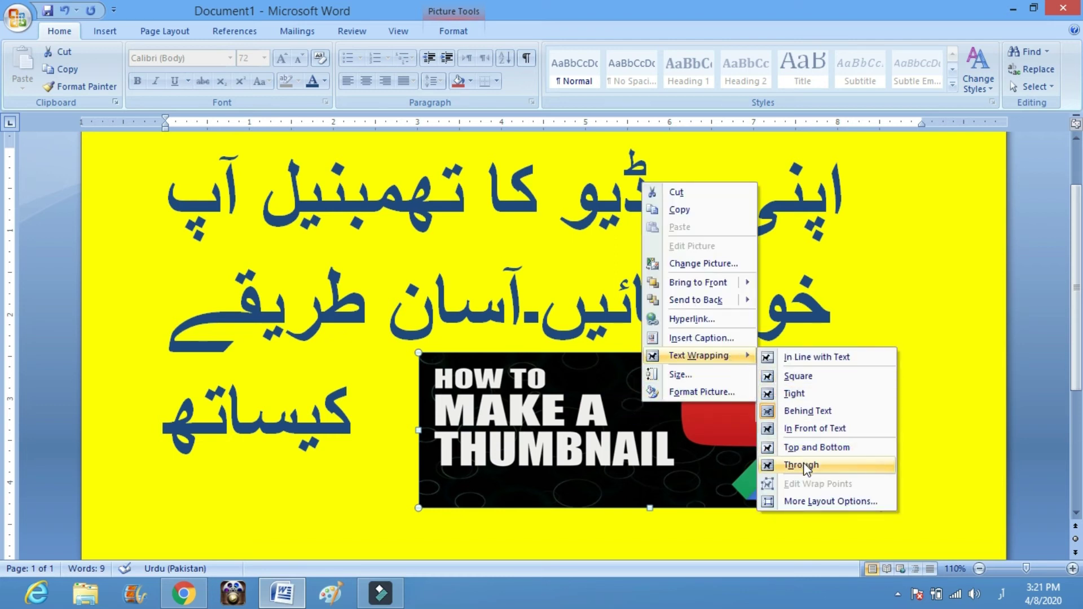
click(948, 445)
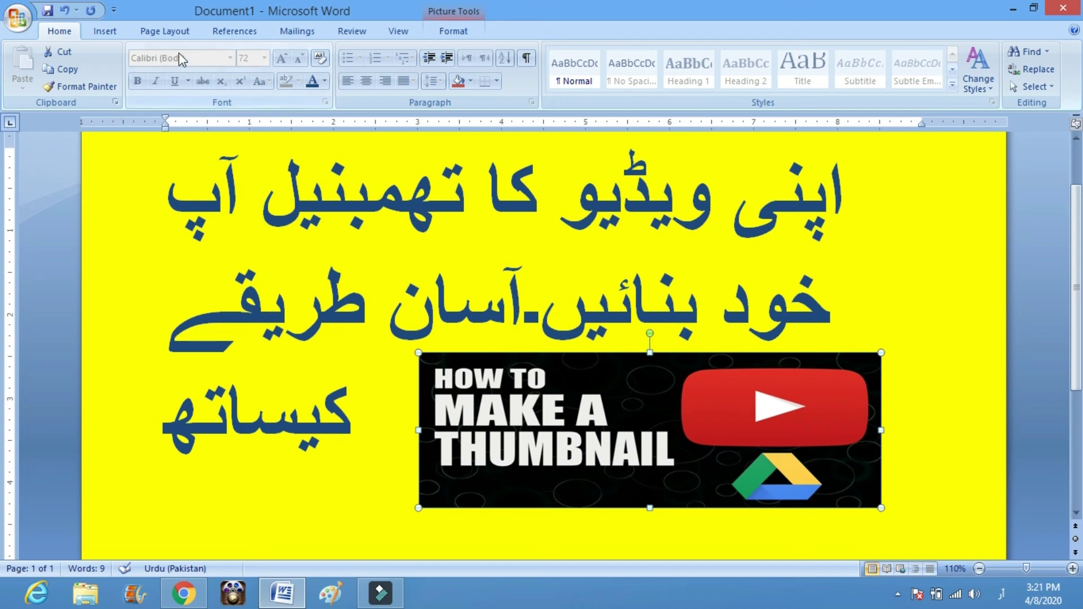
click(170, 34)
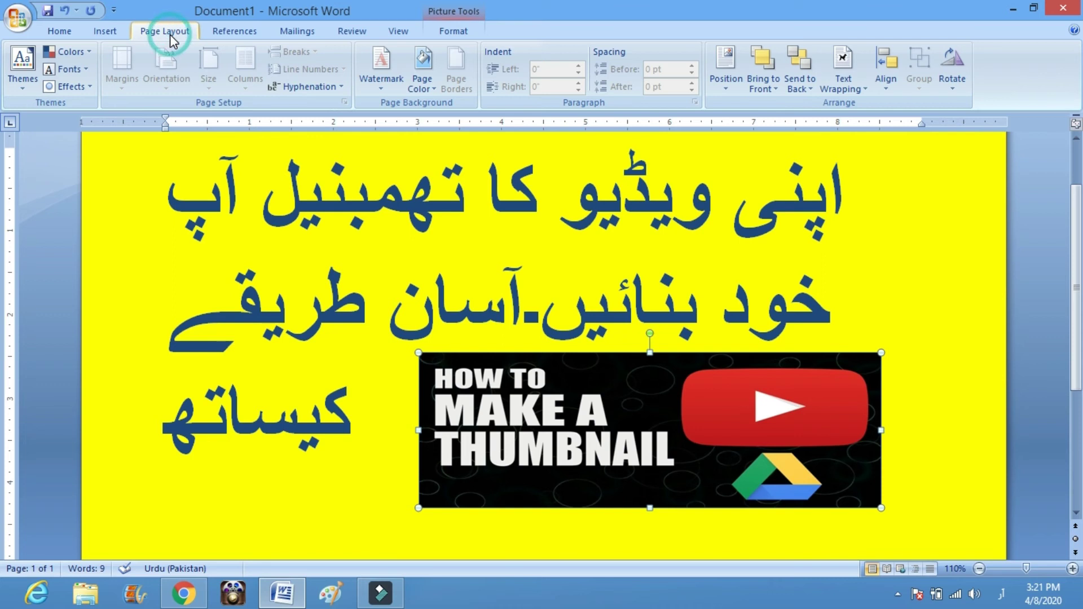
click(104, 34)
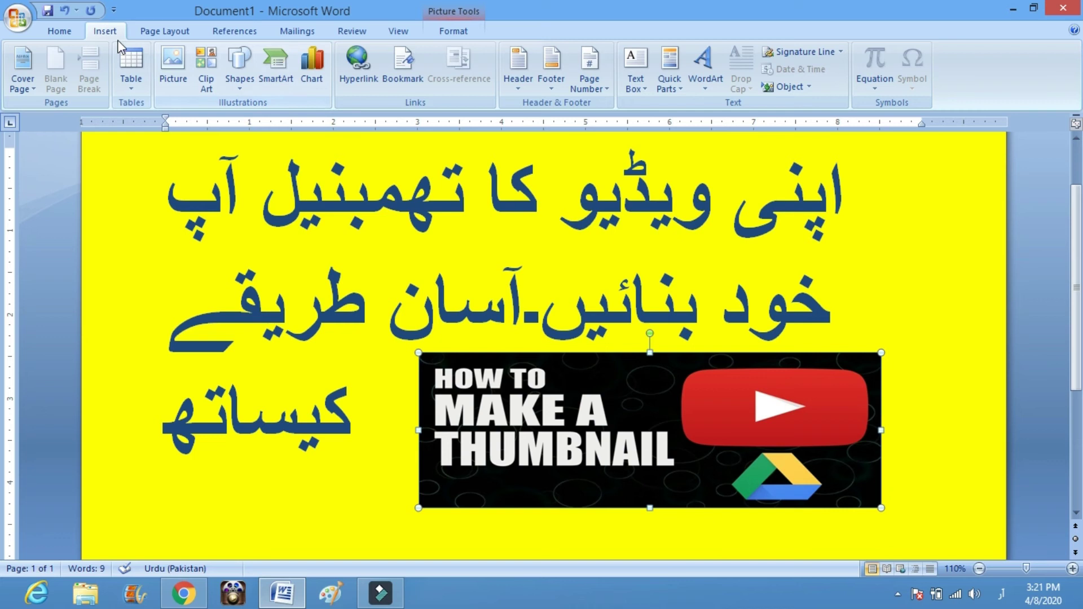
click(278, 83)
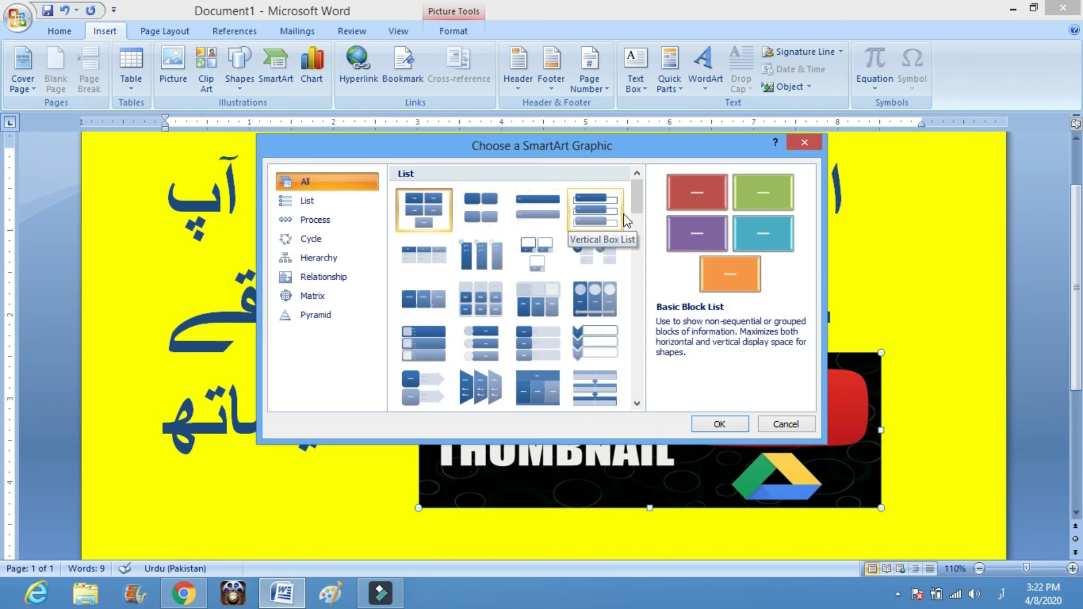
drag(636, 202, 639, 248)
drag(642, 262, 645, 354)
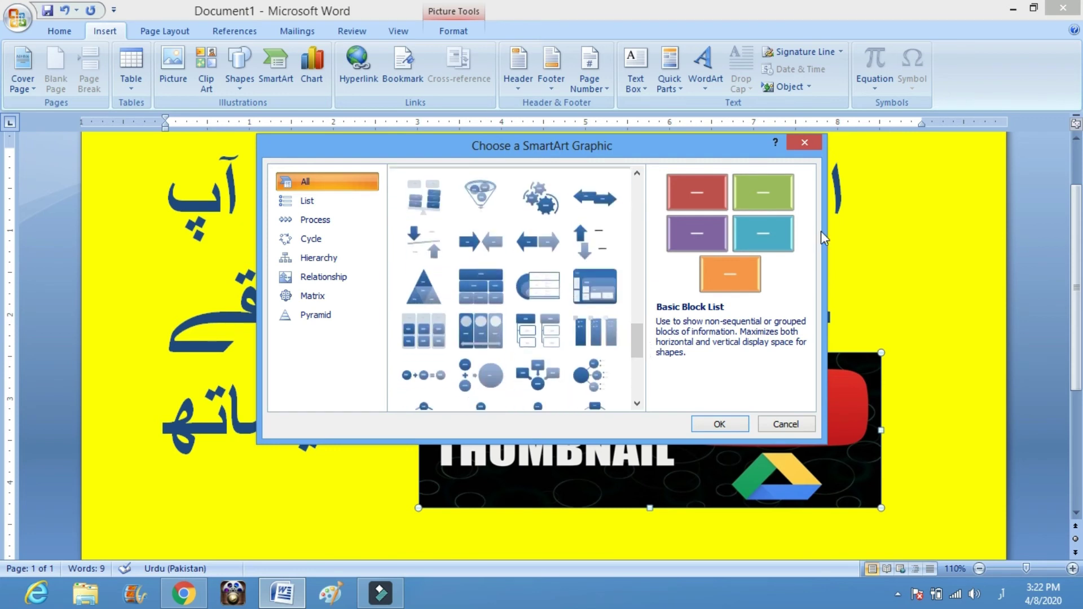
click(804, 147)
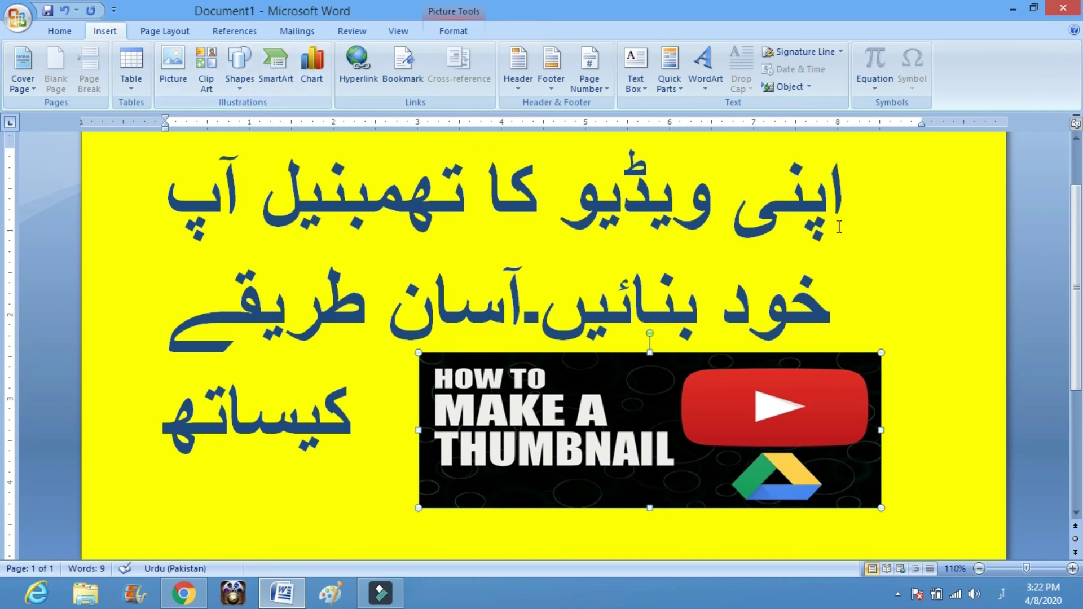
click(931, 327)
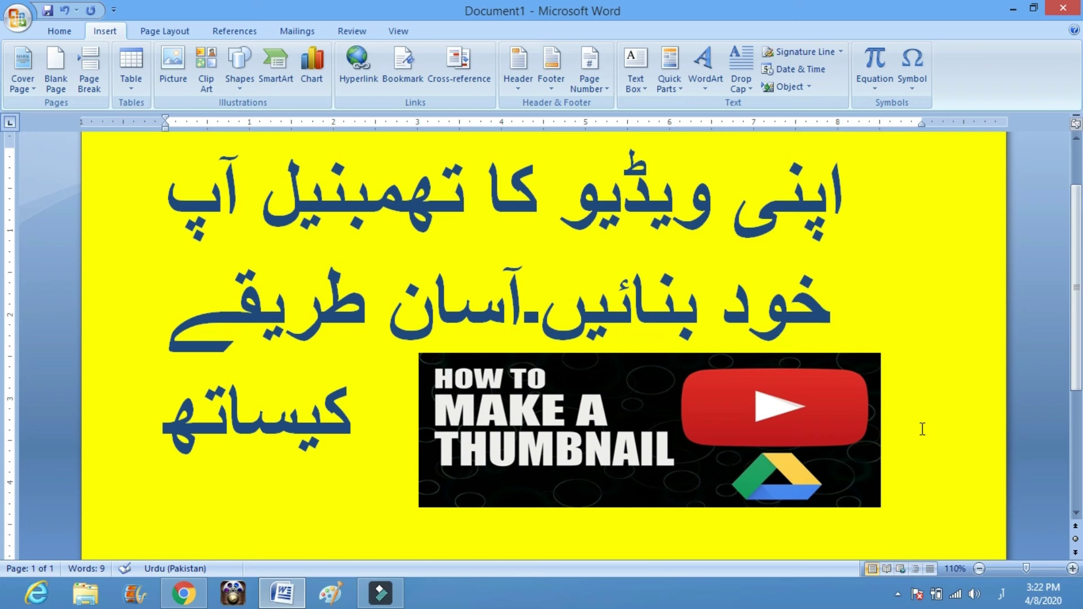
Widen the thumbnail picture on both sides to about 7.1" and shift it slightly up and closer to the last heading word
click(441, 388)
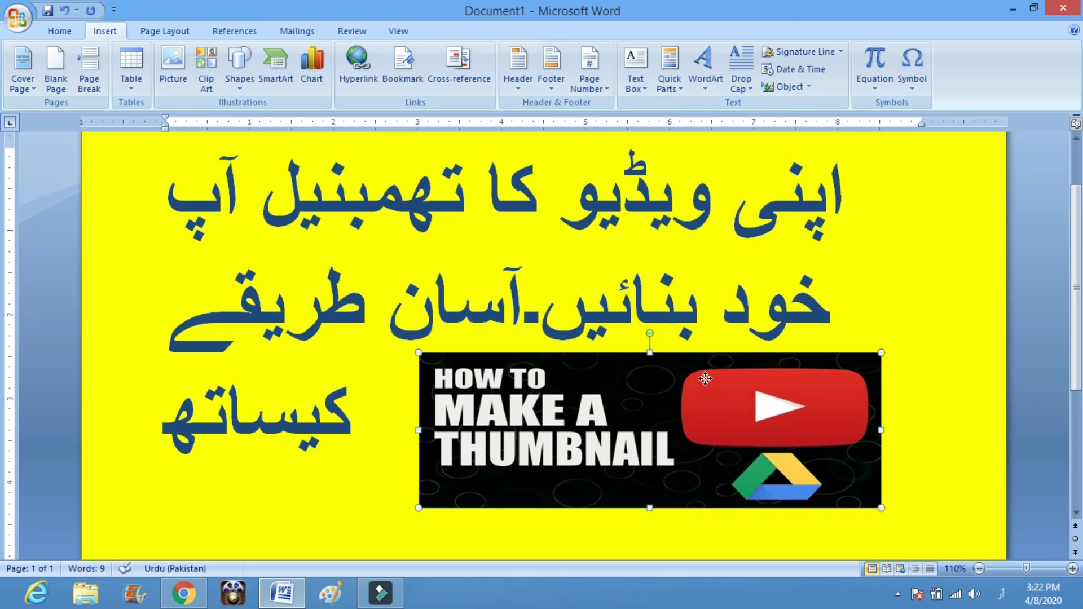
drag(418, 430, 377, 429)
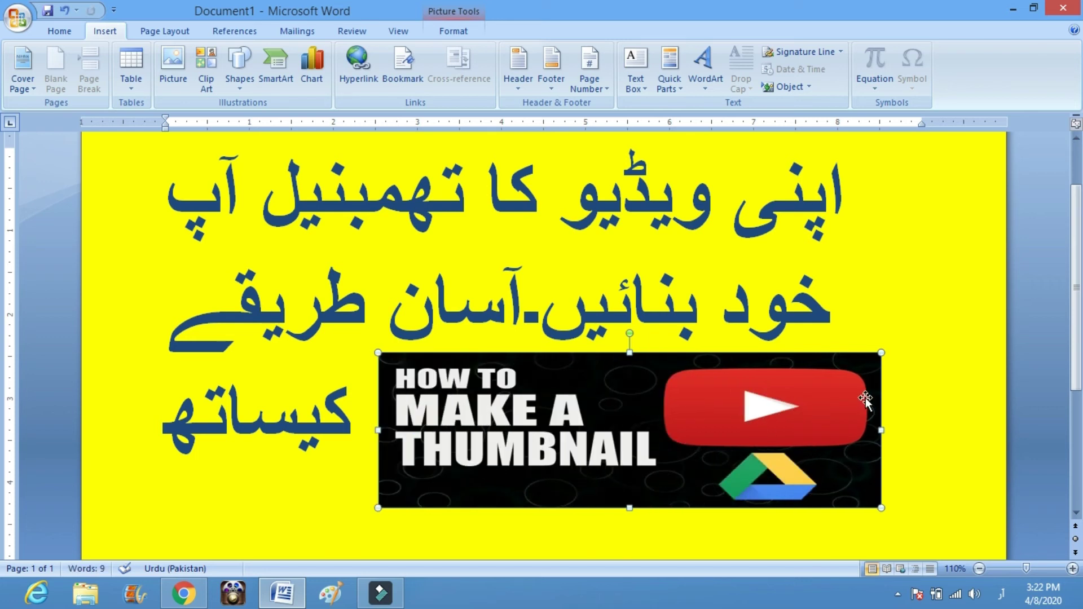
drag(885, 430, 975, 422)
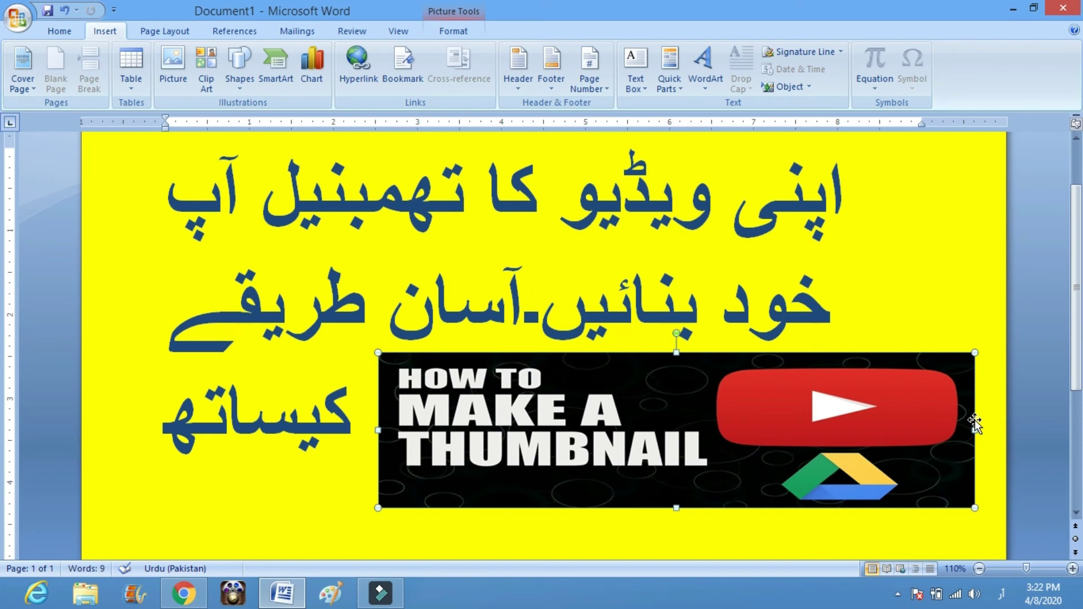
drag(778, 434, 754, 405)
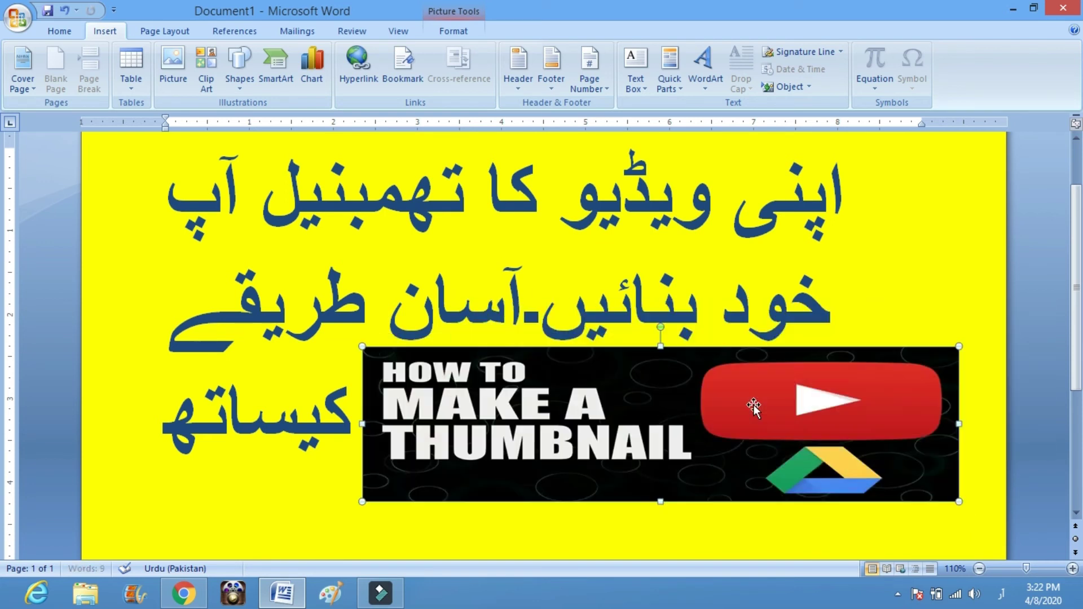
Deselect the thumbnail picture and examine the empty lower part of the yellow page
click(974, 389)
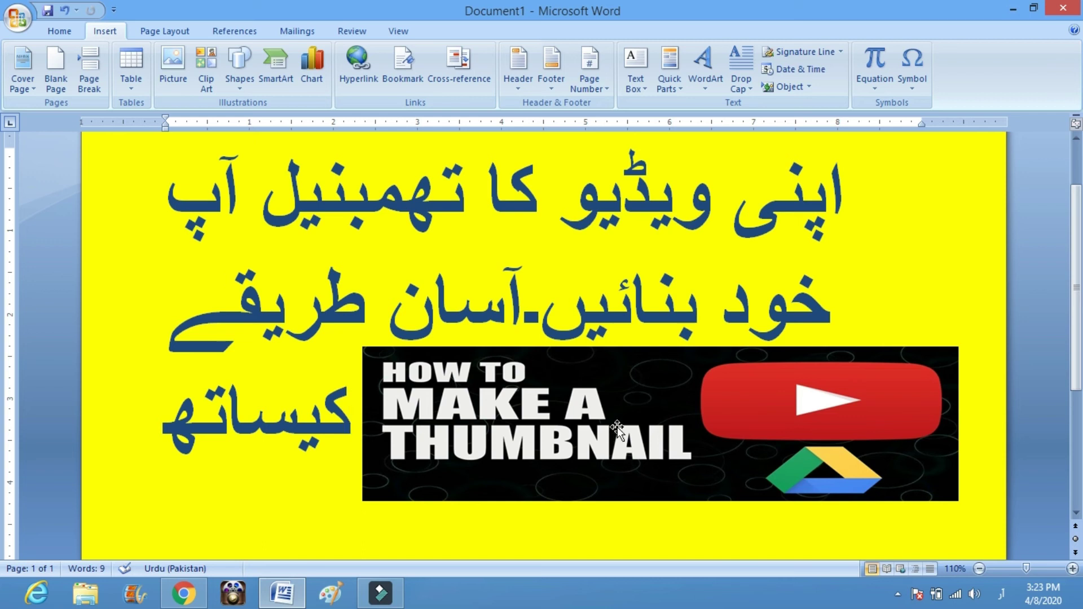
scroll(3, 369, down, 2)
scroll(3, 370, down, 1)
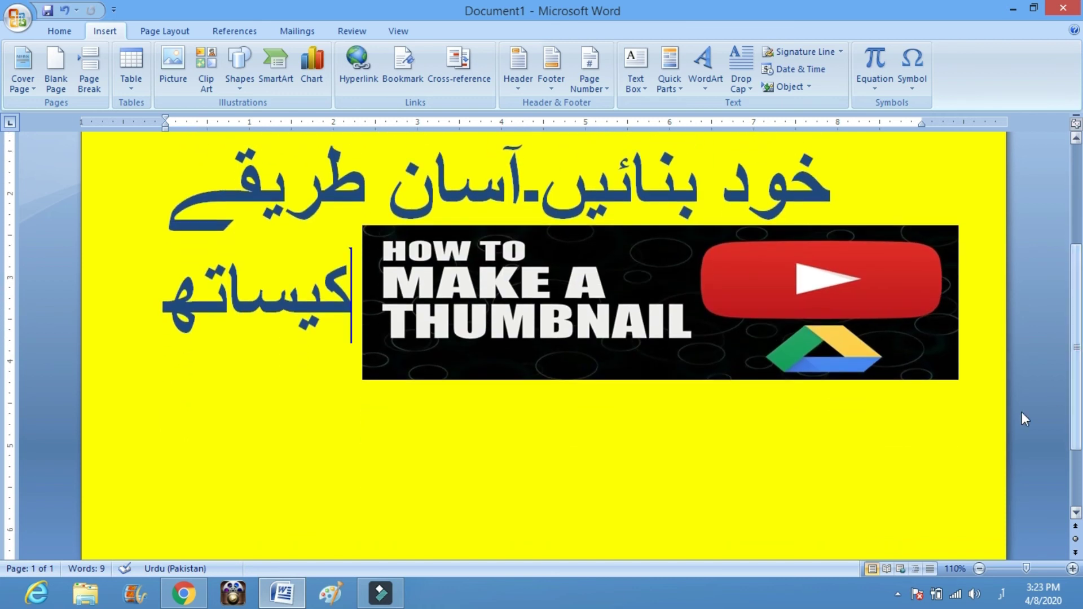
click(979, 489)
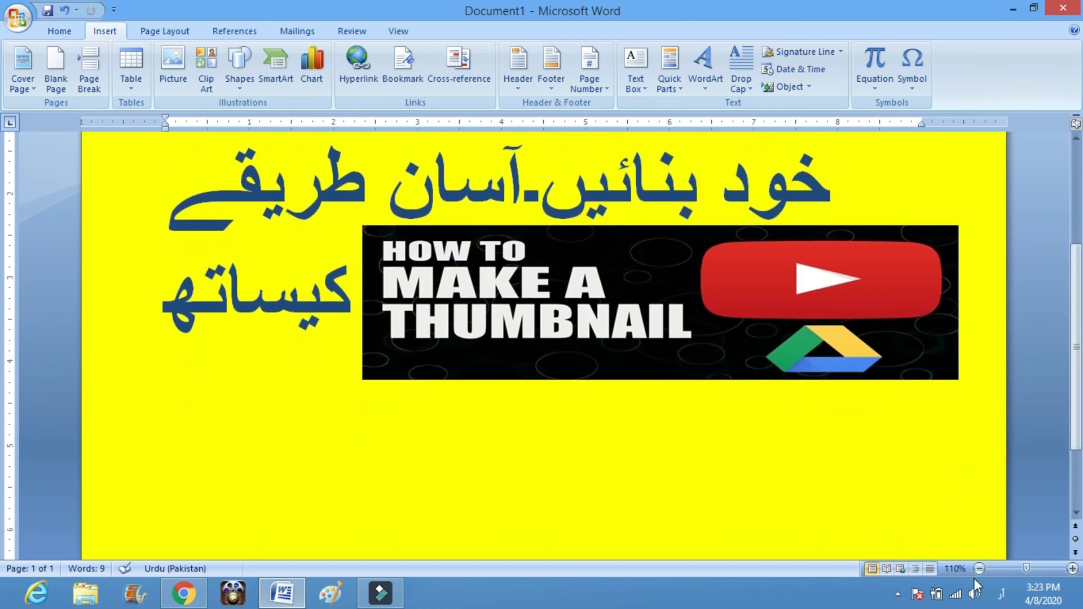
click(968, 545)
click(937, 524)
click(979, 440)
drag(1082, 407, 1082, 474)
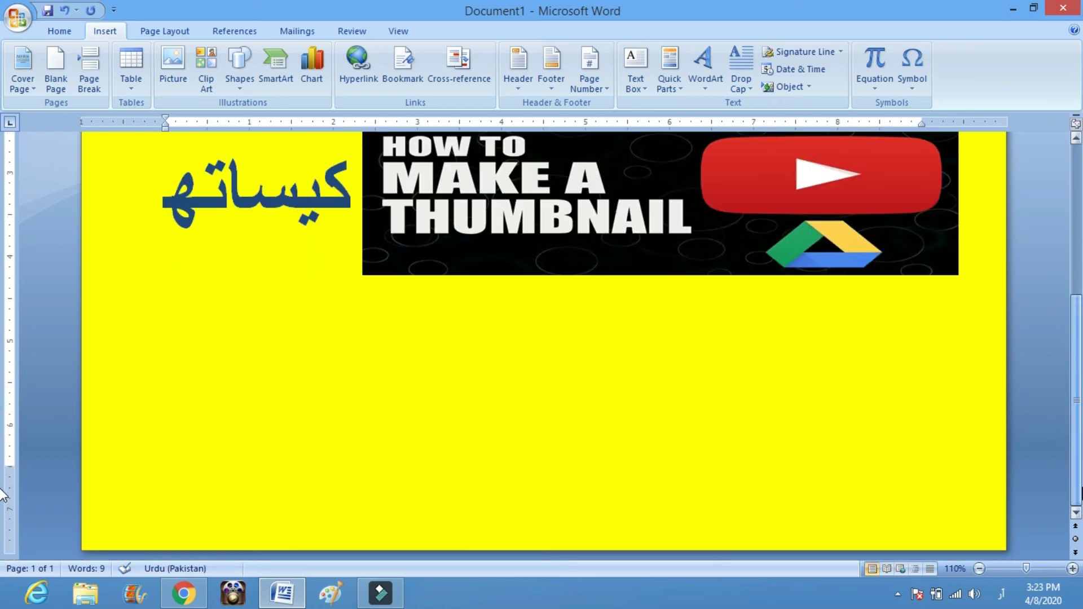
click(975, 477)
double_click(975, 477)
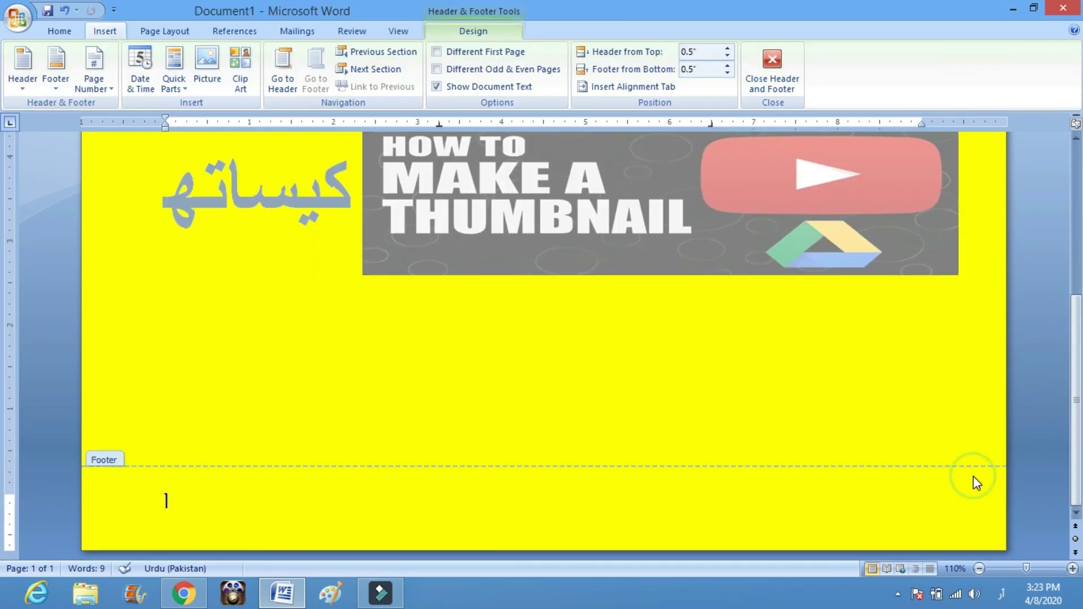
drag(1082, 417, 1082, 364)
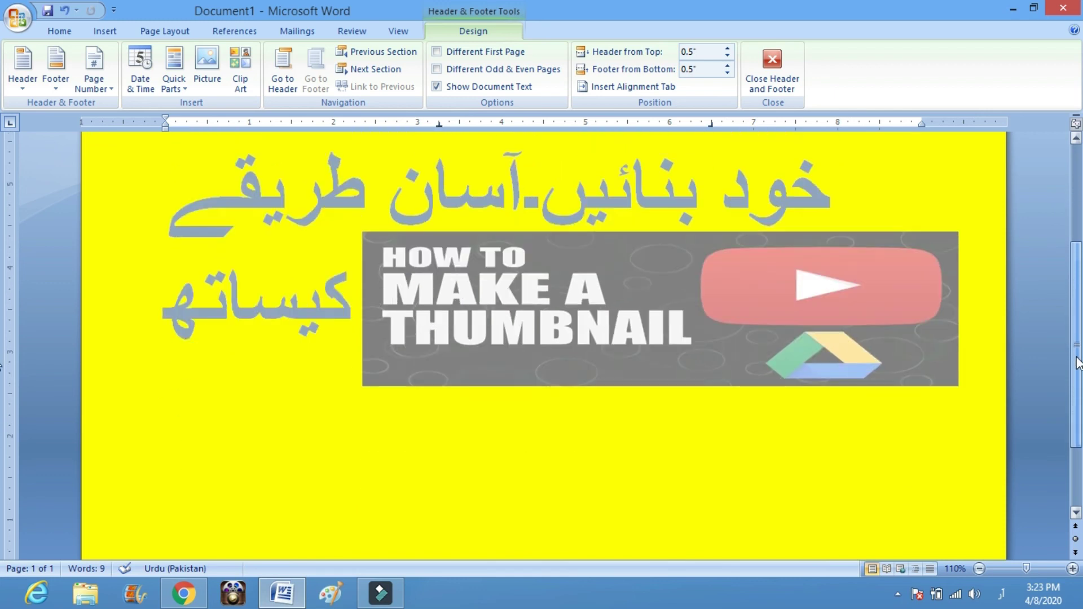
double_click(930, 490)
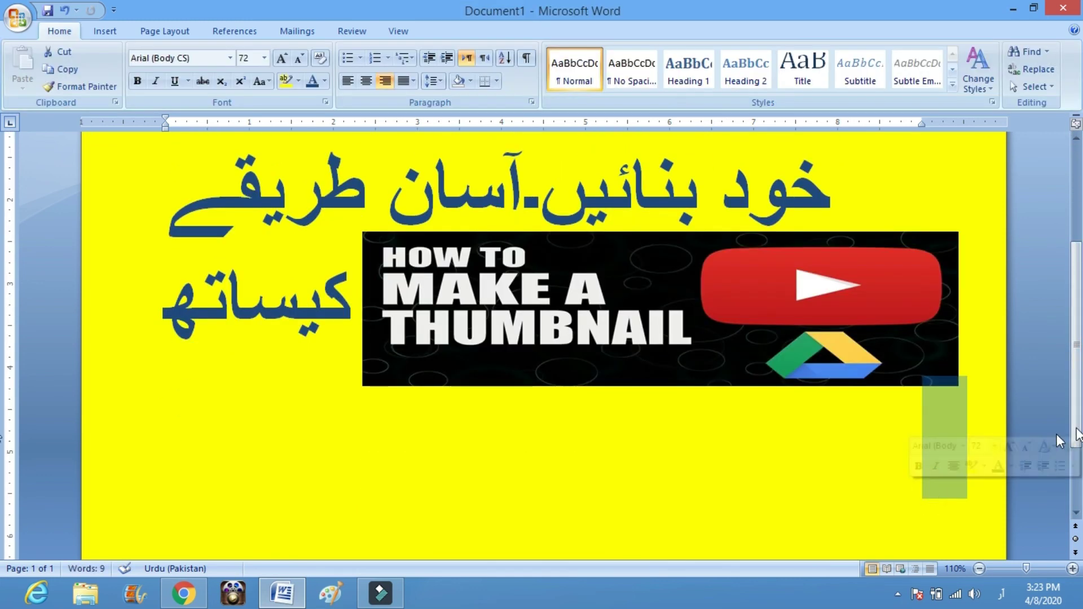
drag(1078, 396, 1078, 358)
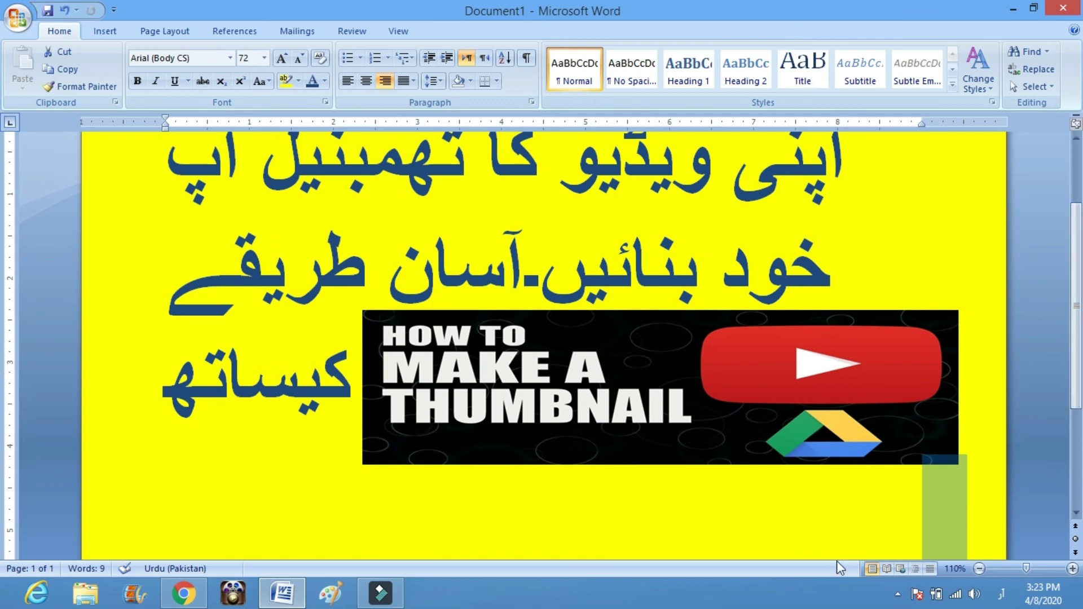
key(ctrl+z)
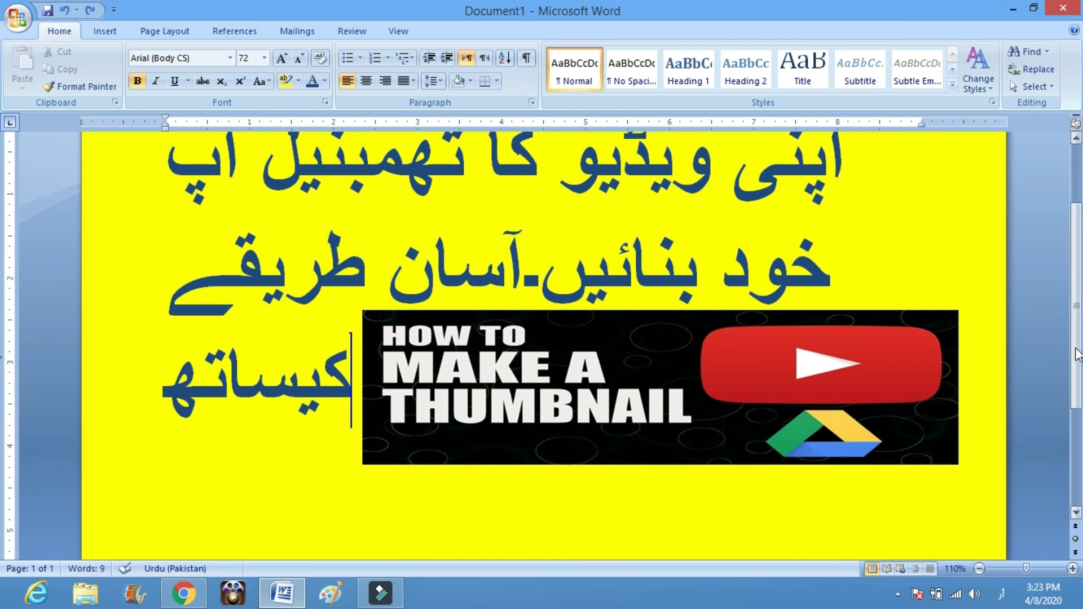
Capture the screen with the full heading and picture in view, switch to Paint and paste the screenshot onto the canvas
drag(1078, 352, 1077, 327)
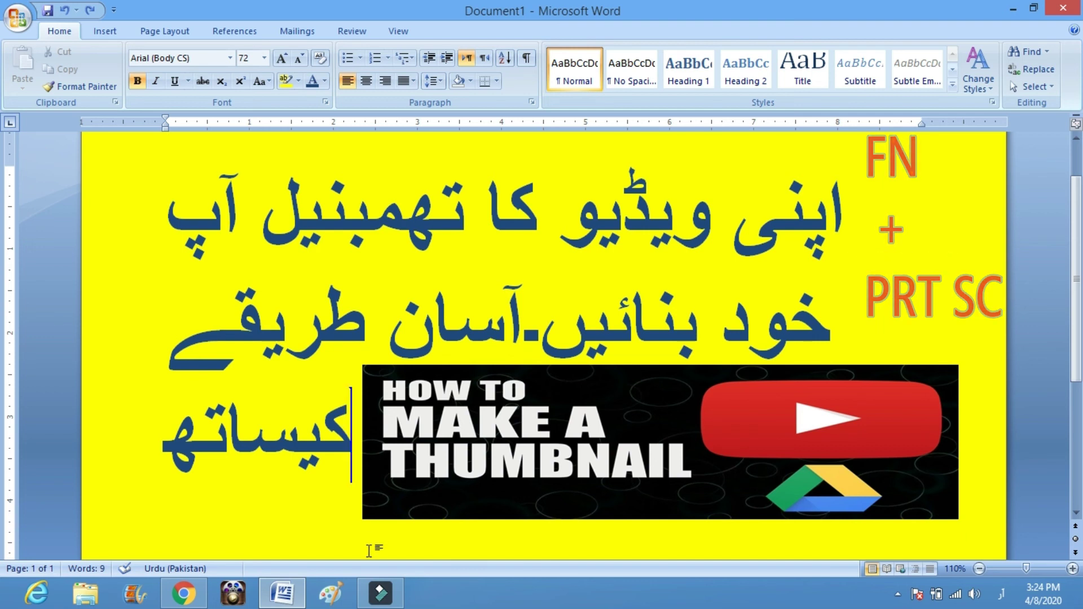
click(338, 599)
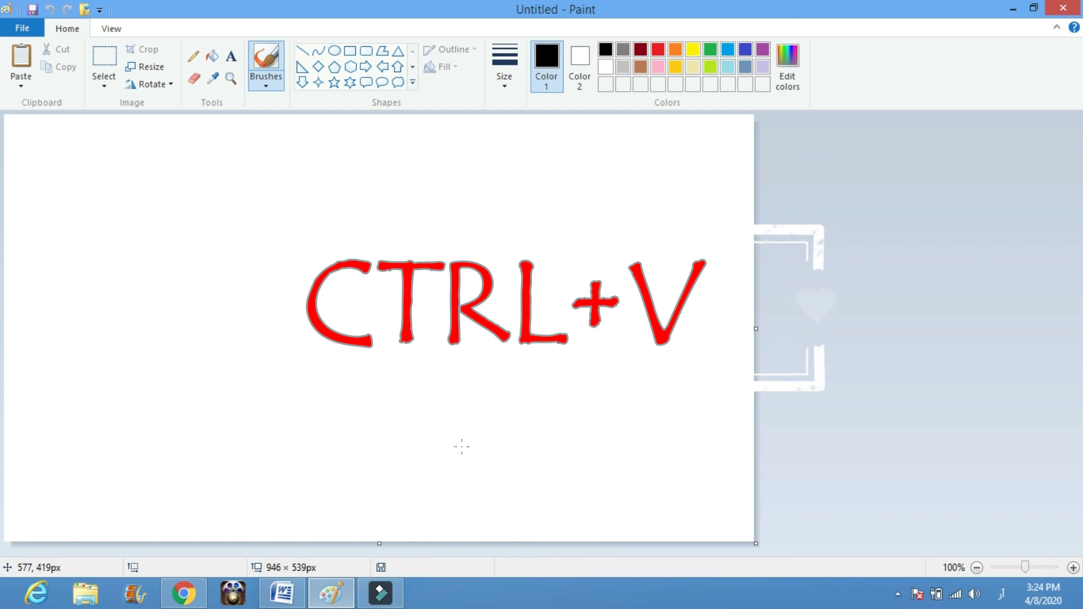
key(ctrl+v)
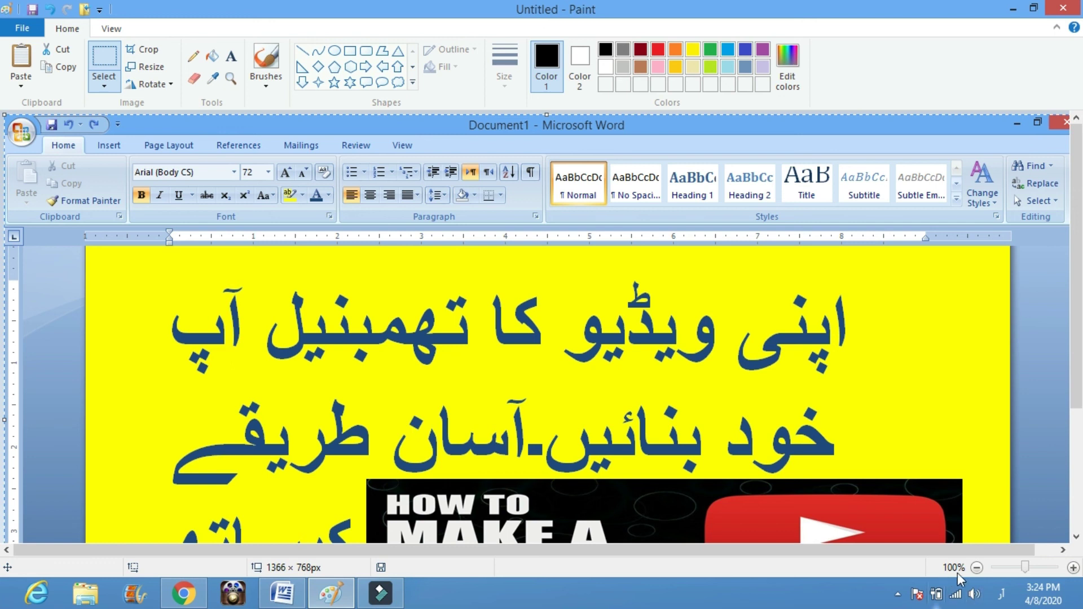
Crop the pasted screenshot to the yellow page area with the heading and picture, about 1149 × 519 px
click(1013, 567)
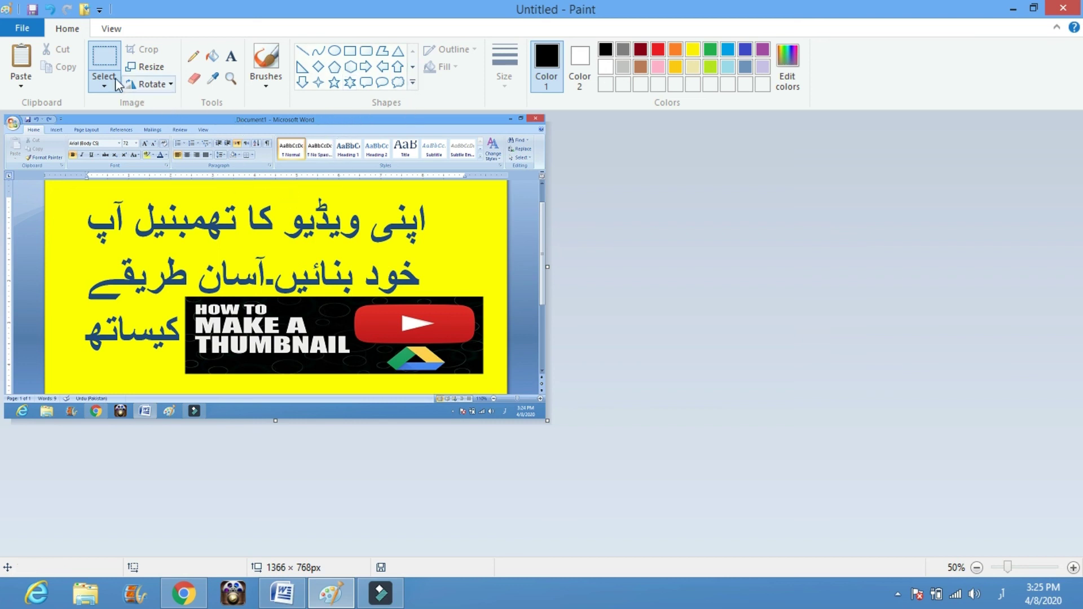
click(93, 54)
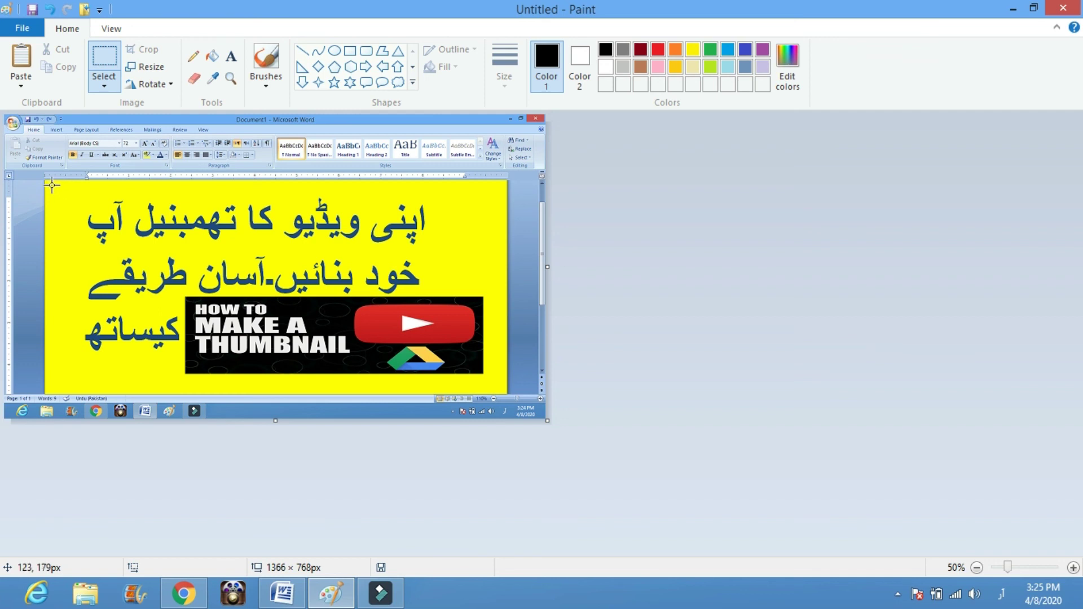
drag(49, 184, 505, 390)
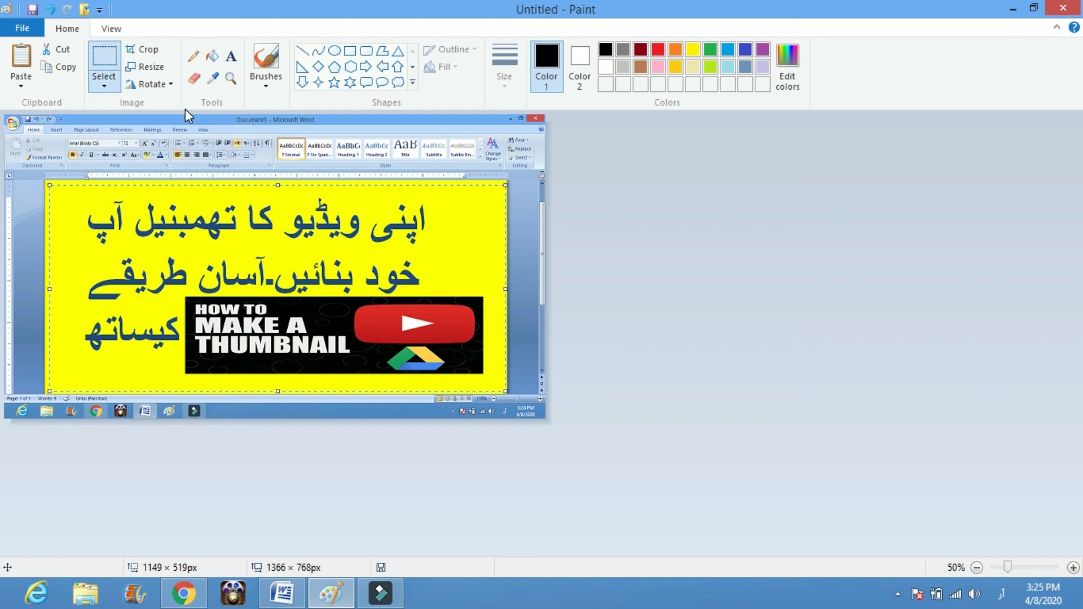
click(155, 50)
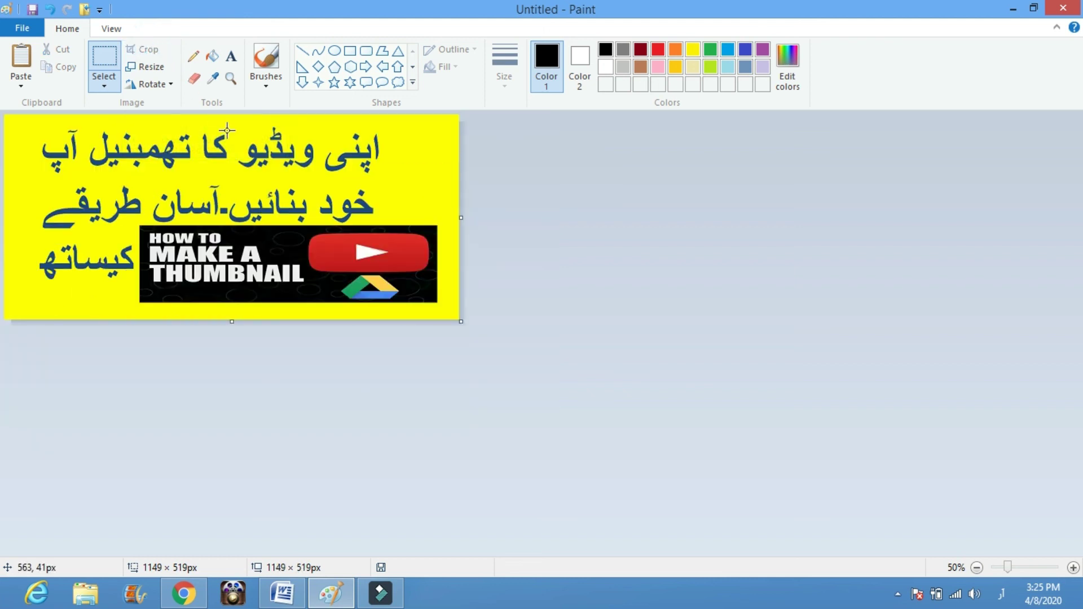
click(1019, 568)
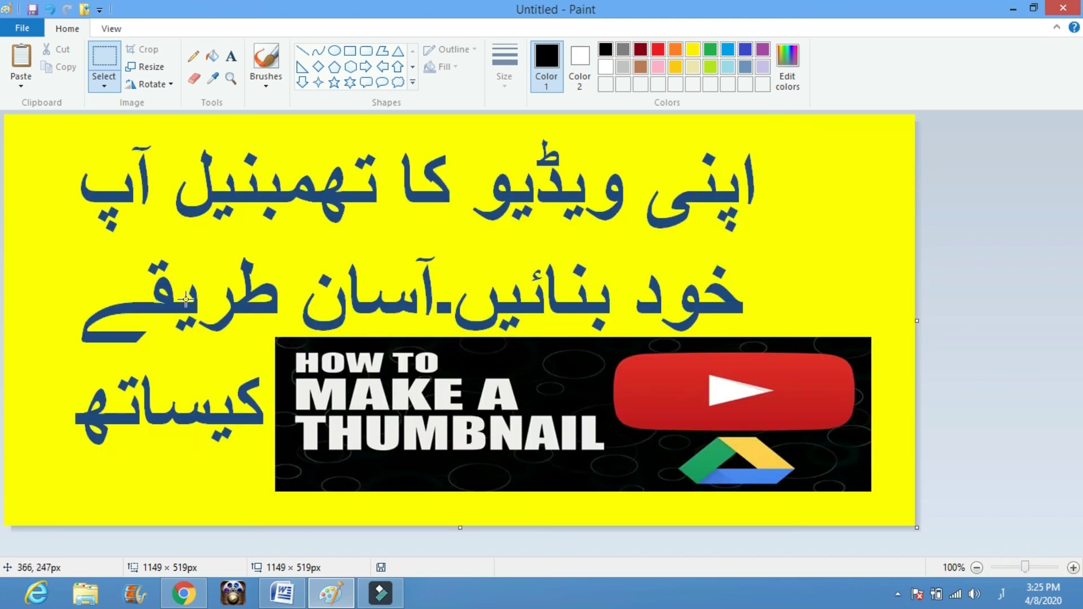
Save the cropped image to the Desktop as a JPEG picture named "today thumbnail", using the English keyboard layout for the name
click(24, 30)
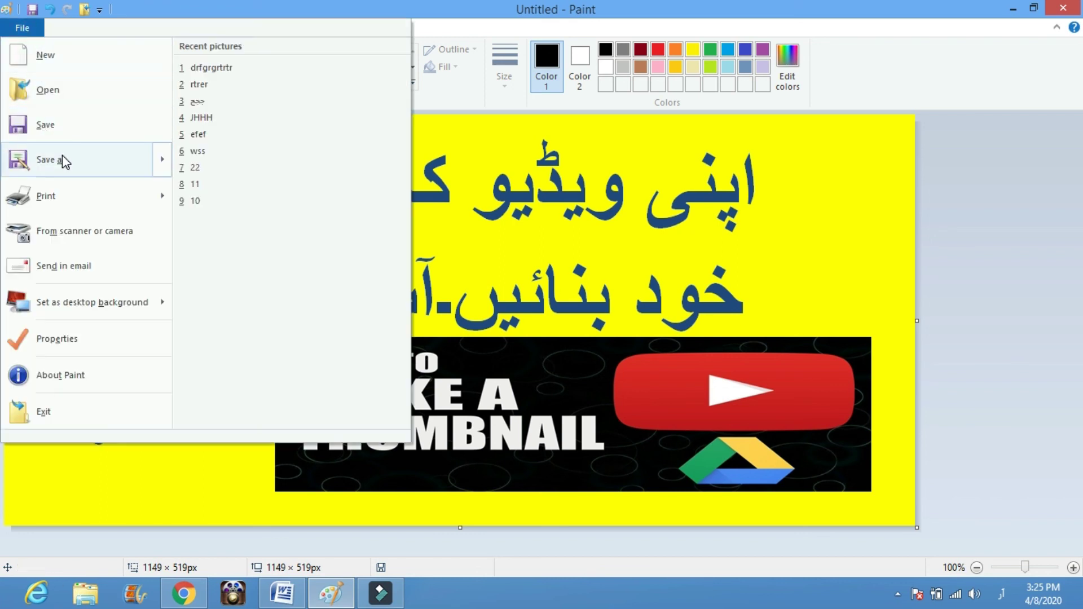
mouse_move(67, 161)
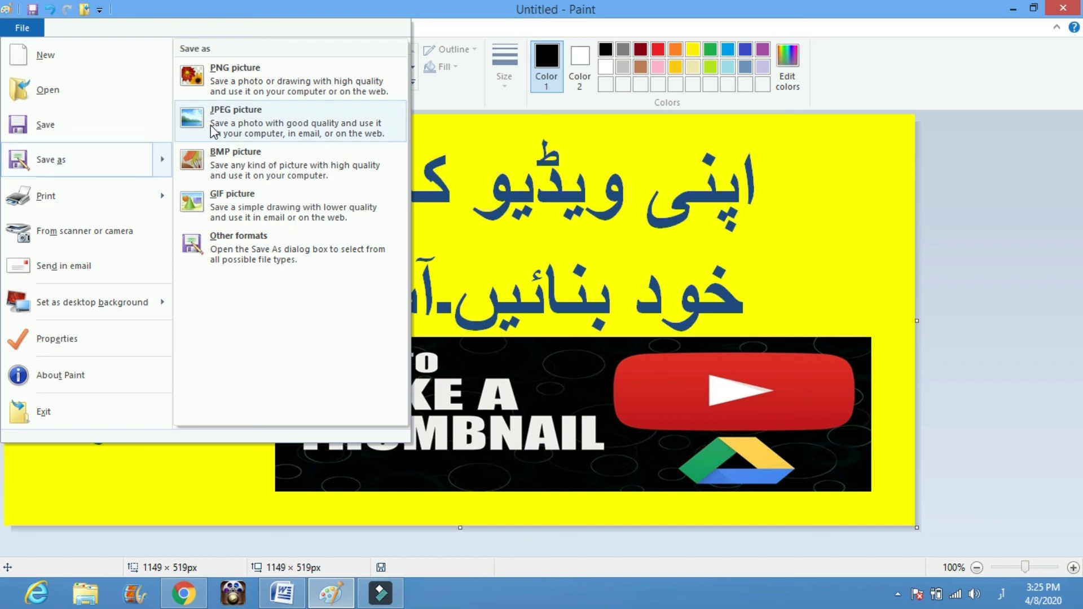
click(247, 130)
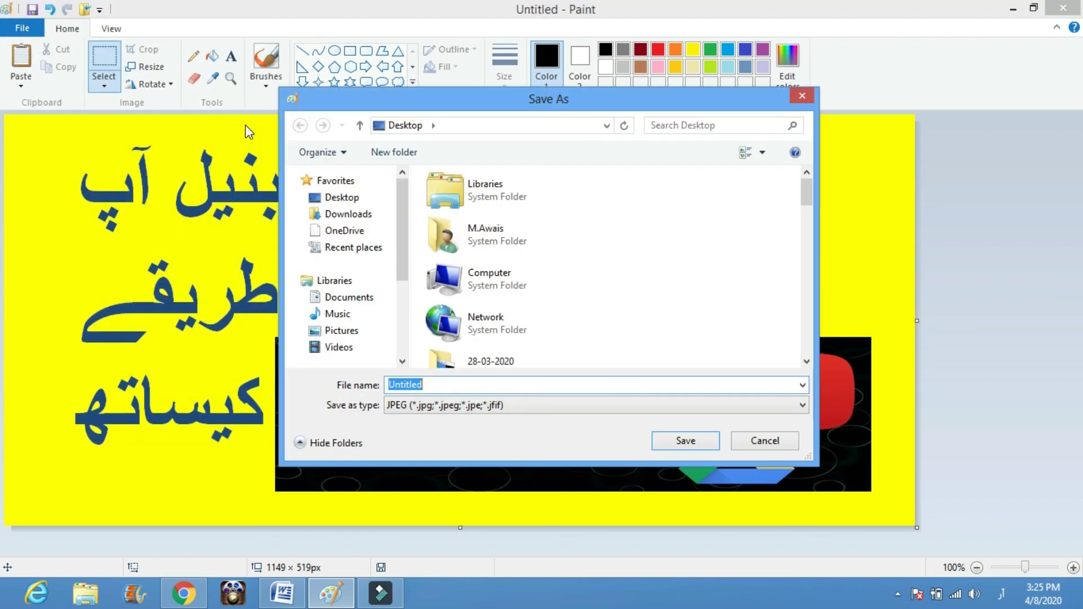
click(433, 385)
key(BackSpace)
key(BackSpace)
key(BackSpace)
key(BackSpace)
key(BackSpace)
key(BackSpace)
key(BackSpace)
text(تھ)
key(BackSpace)
key(BackSpace)
key(super+space)
key(super+space)
key(super+space)
key(super+space)
key(super+space)
text(today thumbnail)
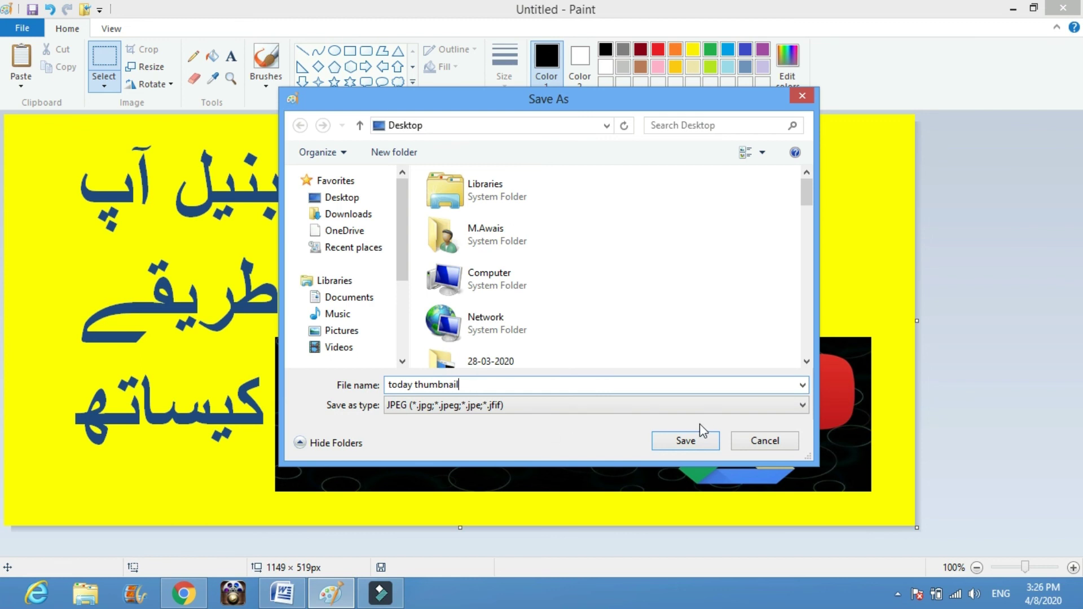
click(698, 442)
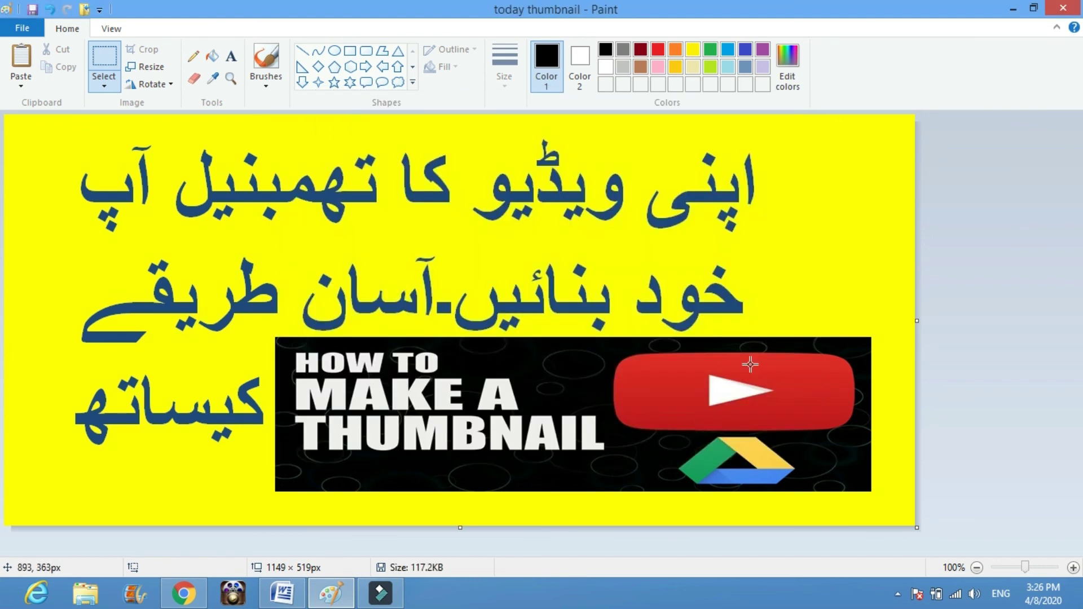